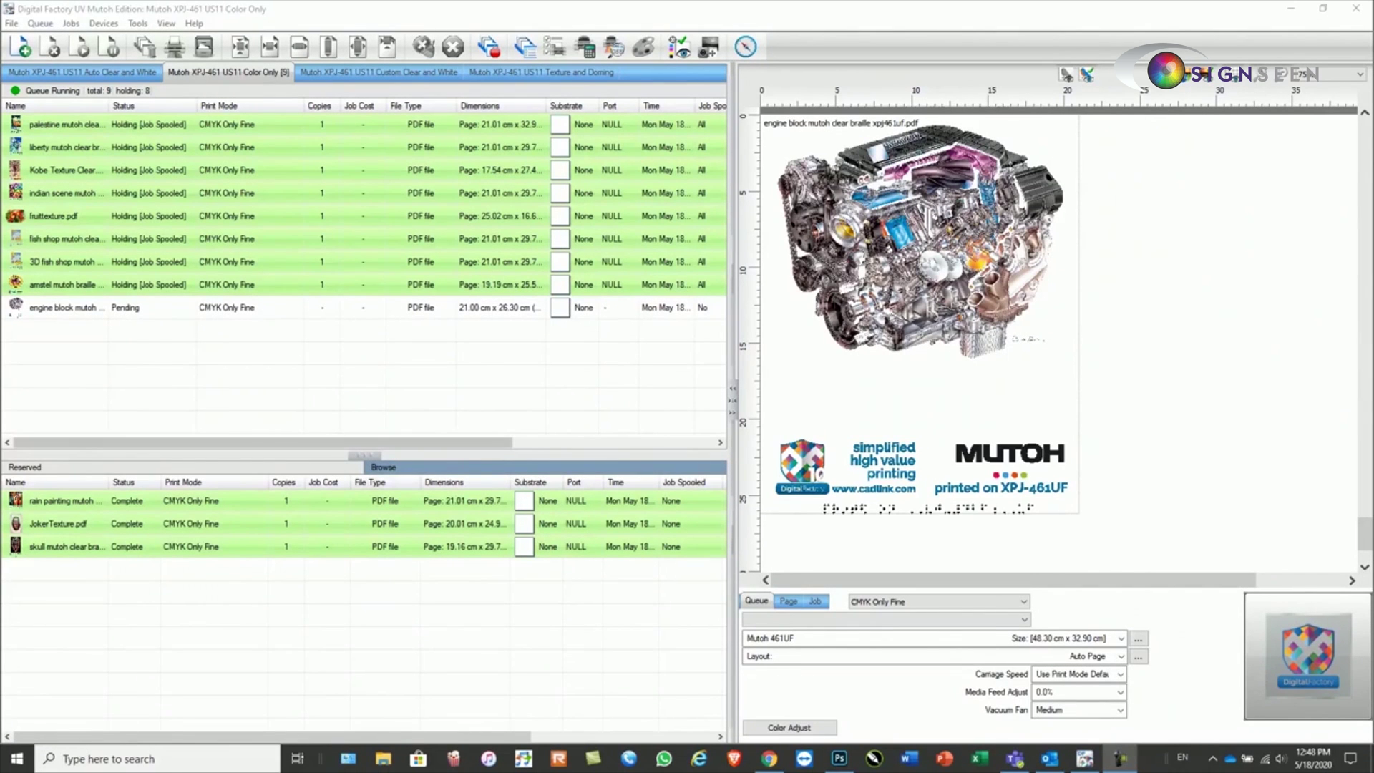
Step: Set the engine block job's black adjustment to 5 under ICC Setting and generate its preview image
left_click(63, 308)
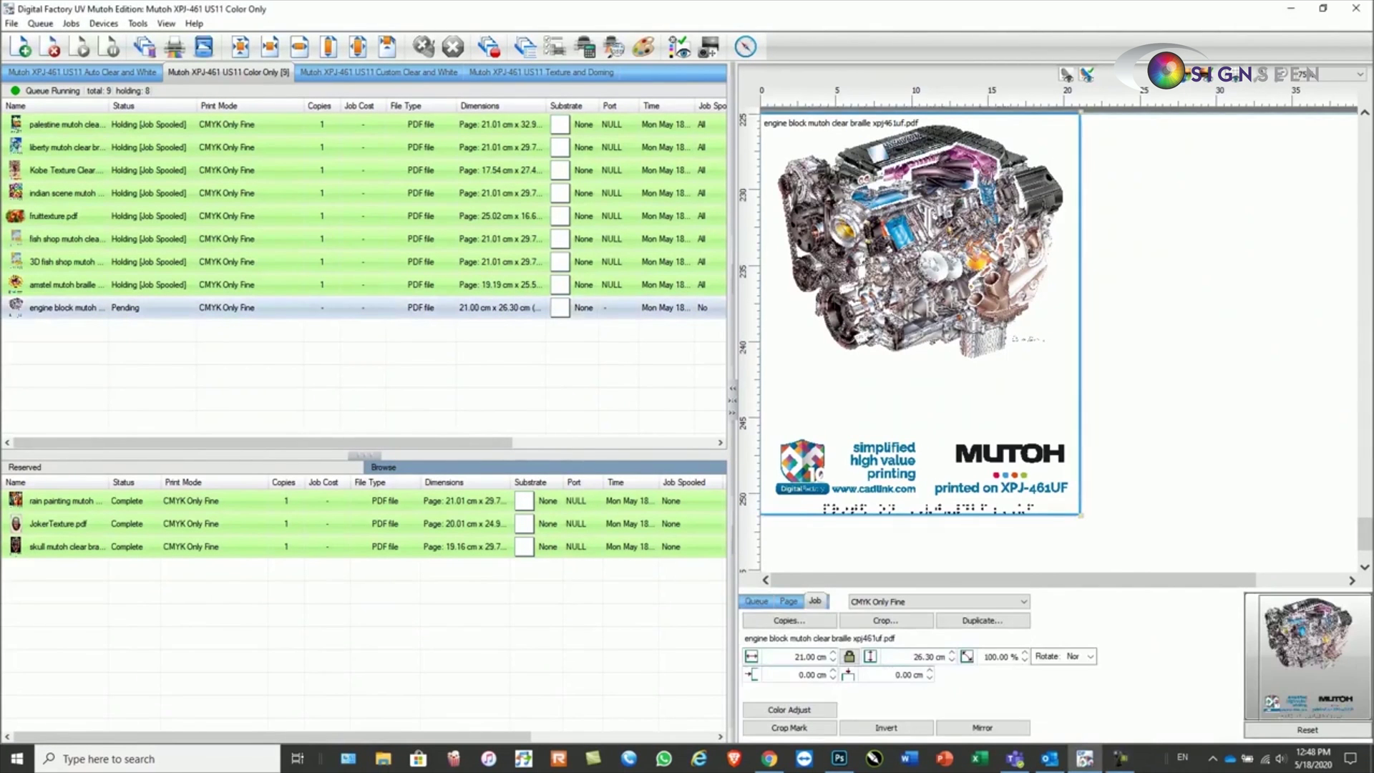
left_click(789, 709)
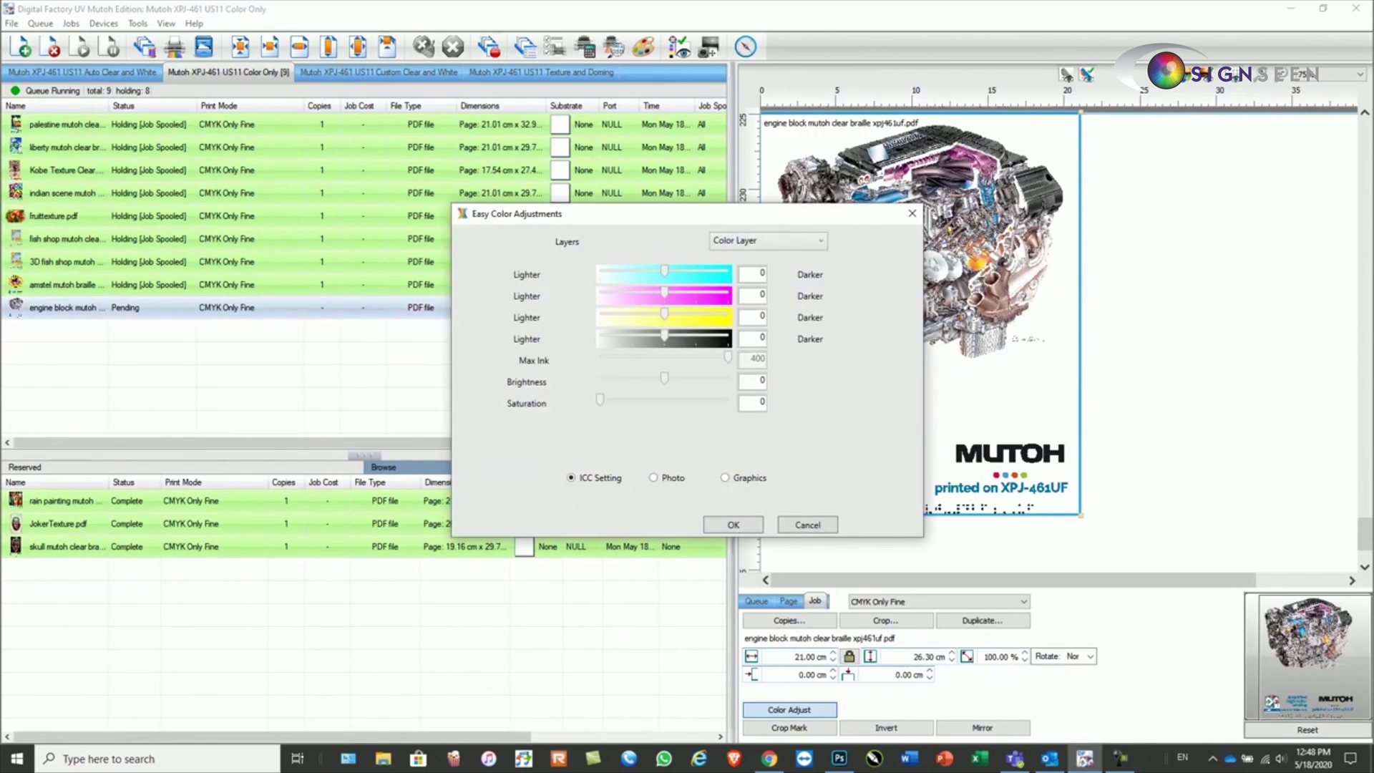
left_click_drag(600, 400, 665, 377)
left_click_drag(664, 336, 680, 336)
left_click(653, 478)
left_click(725, 478)
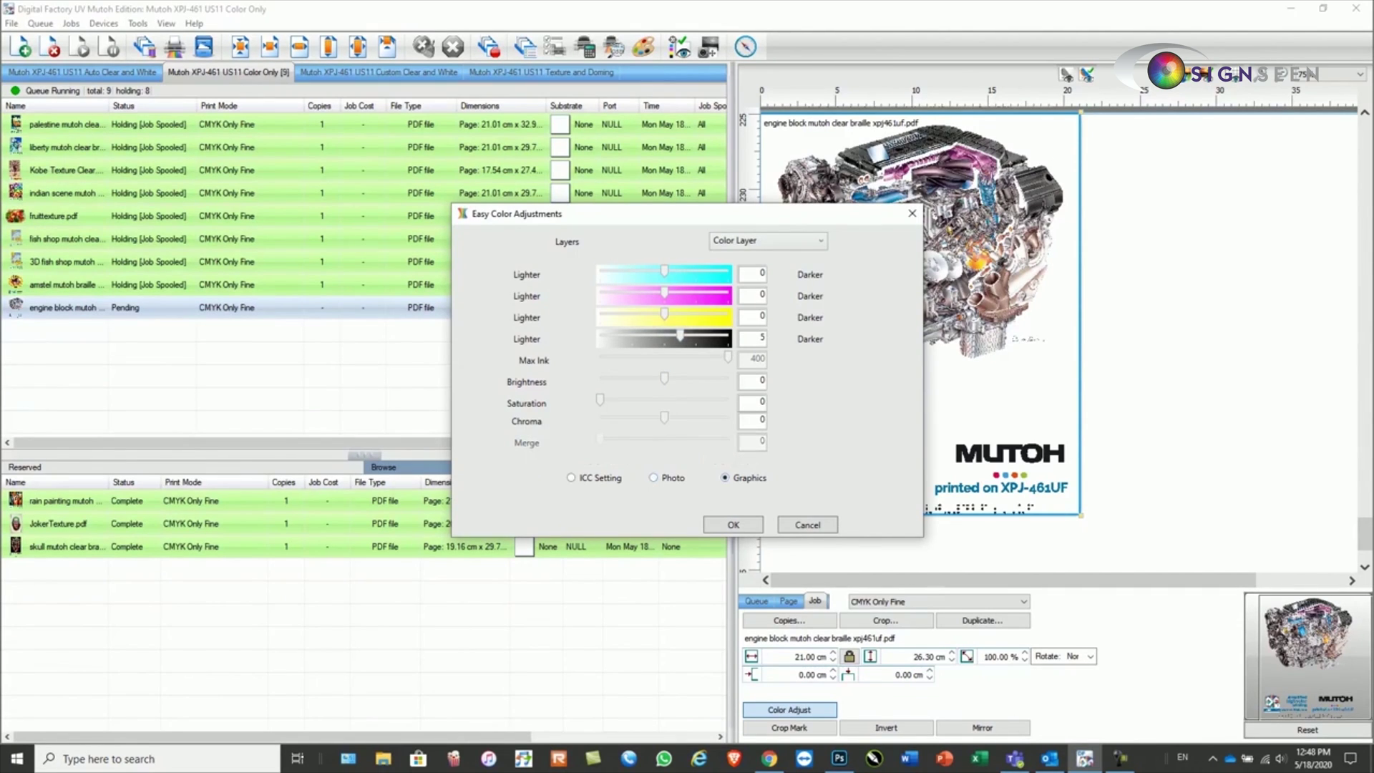
left_click(571, 477)
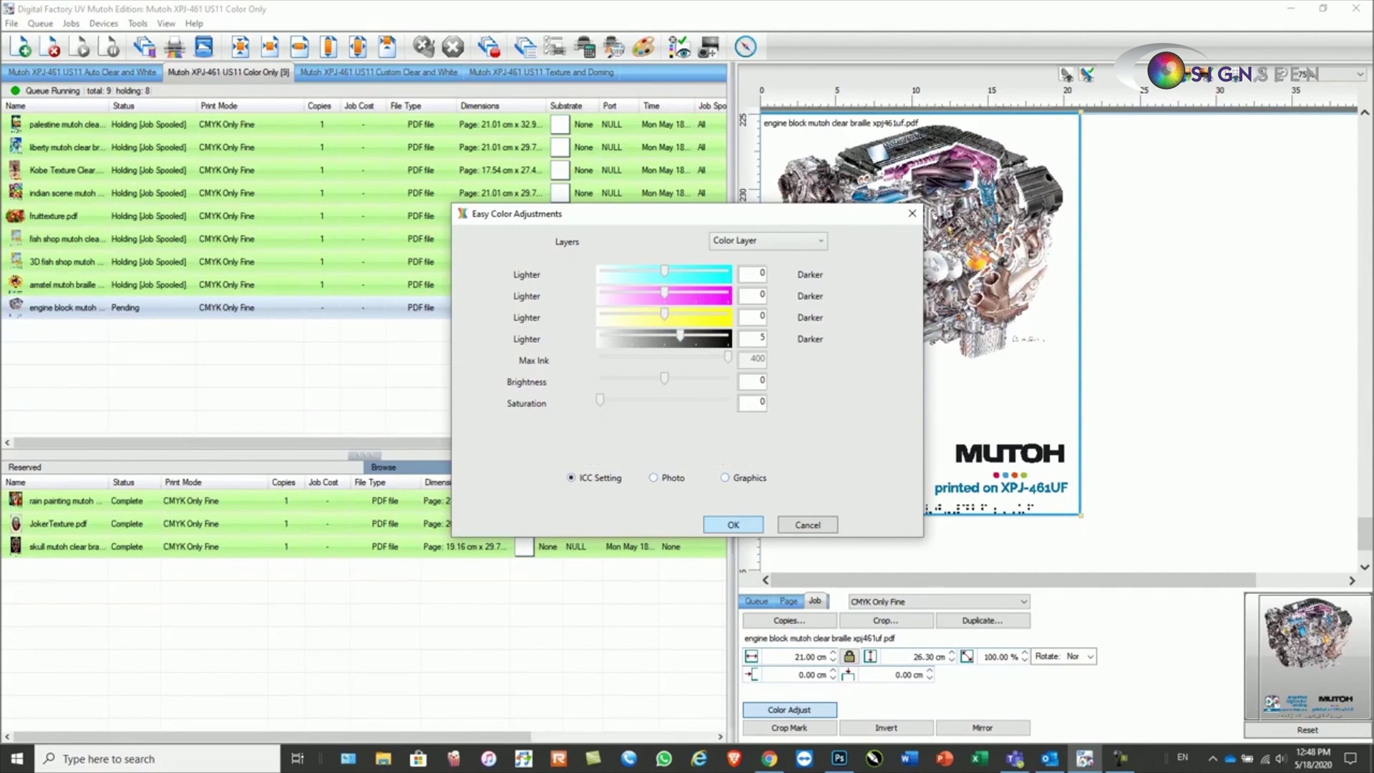
key("Return")
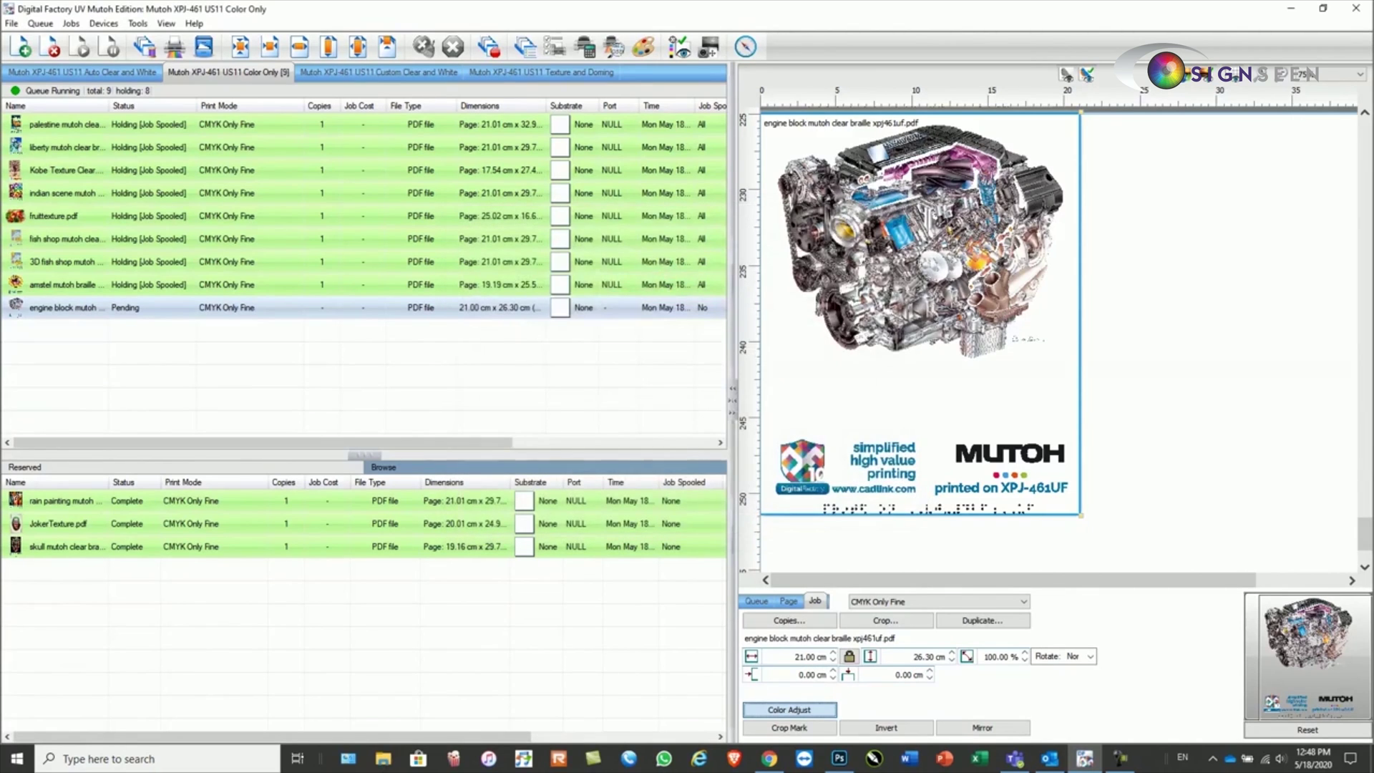
right_click(292, 311)
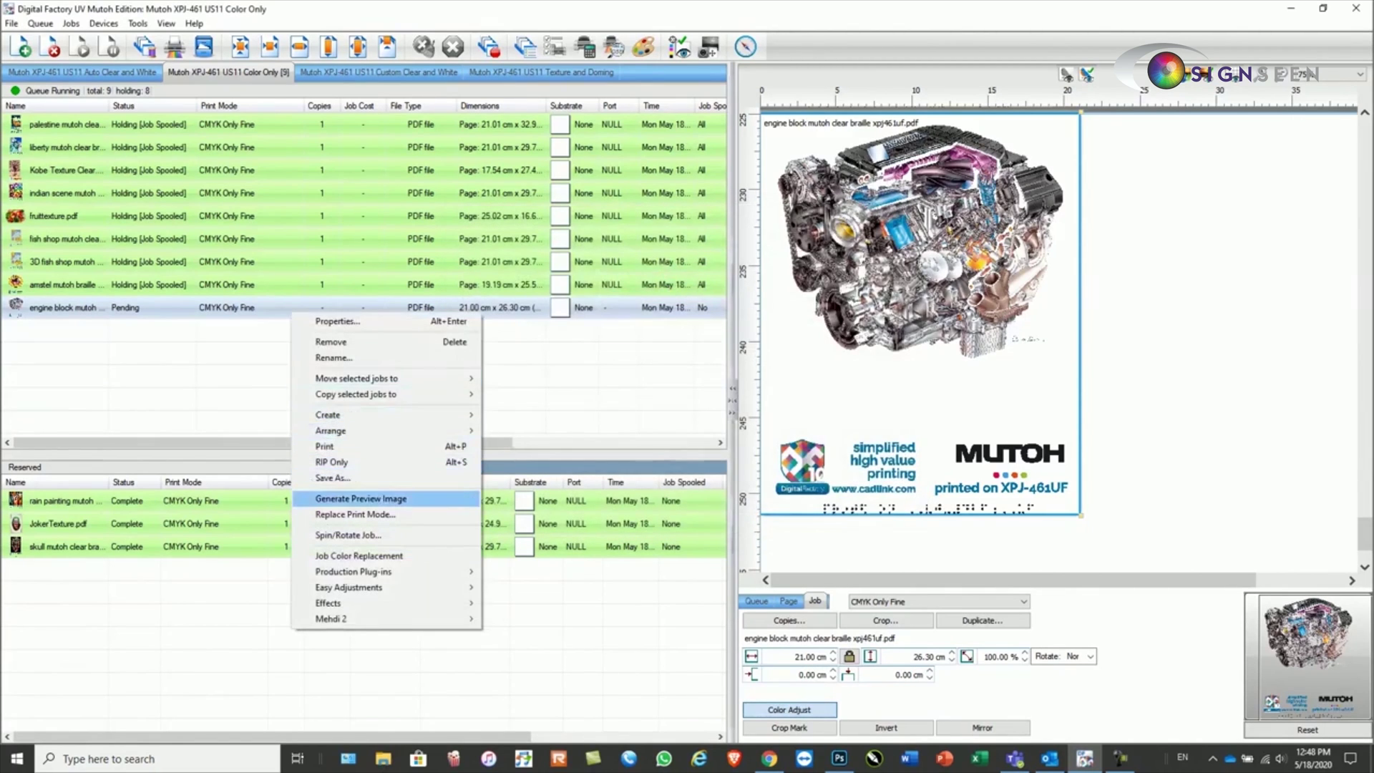
key("Return")
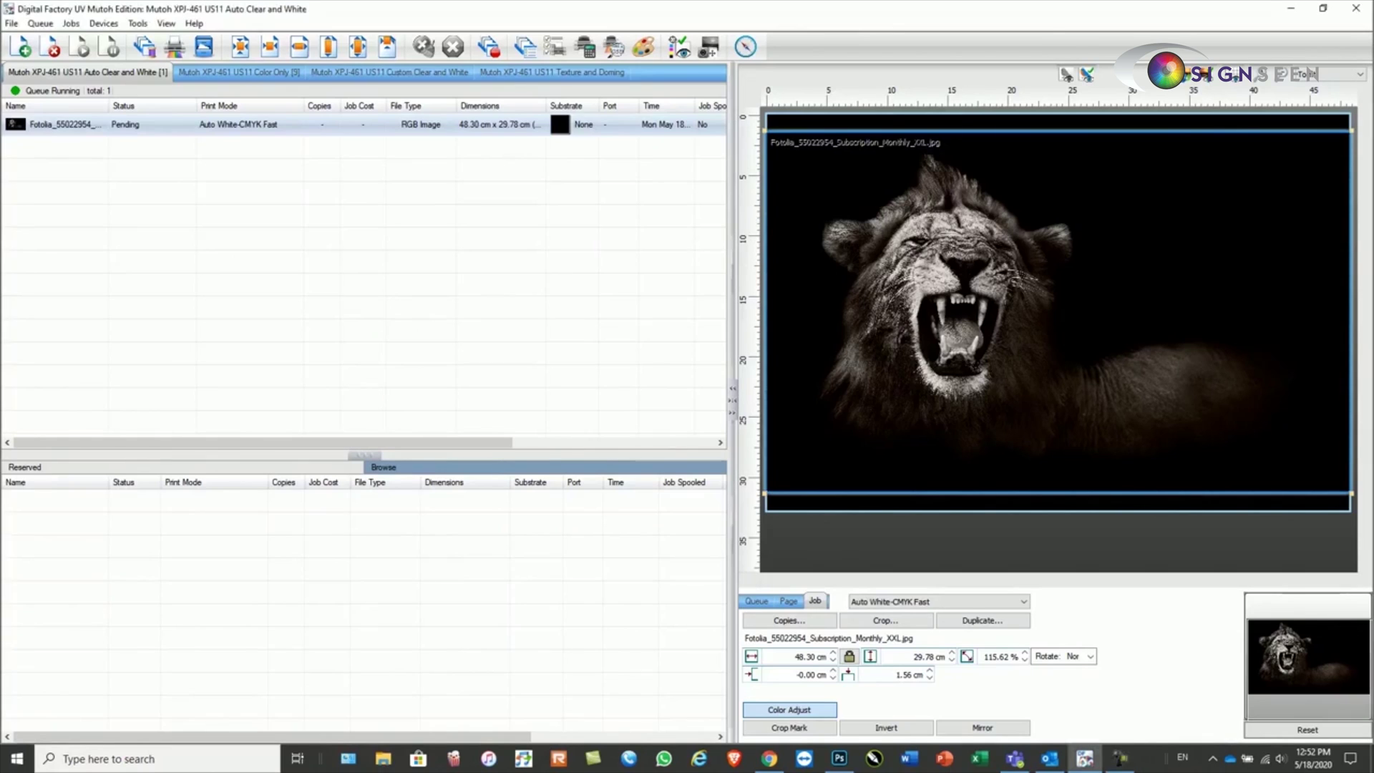
Step: Start the KnockMeBlackOut plug-in on the lion image job, with Underbase at 74 and Midtones at 0.99
left_click(70, 23)
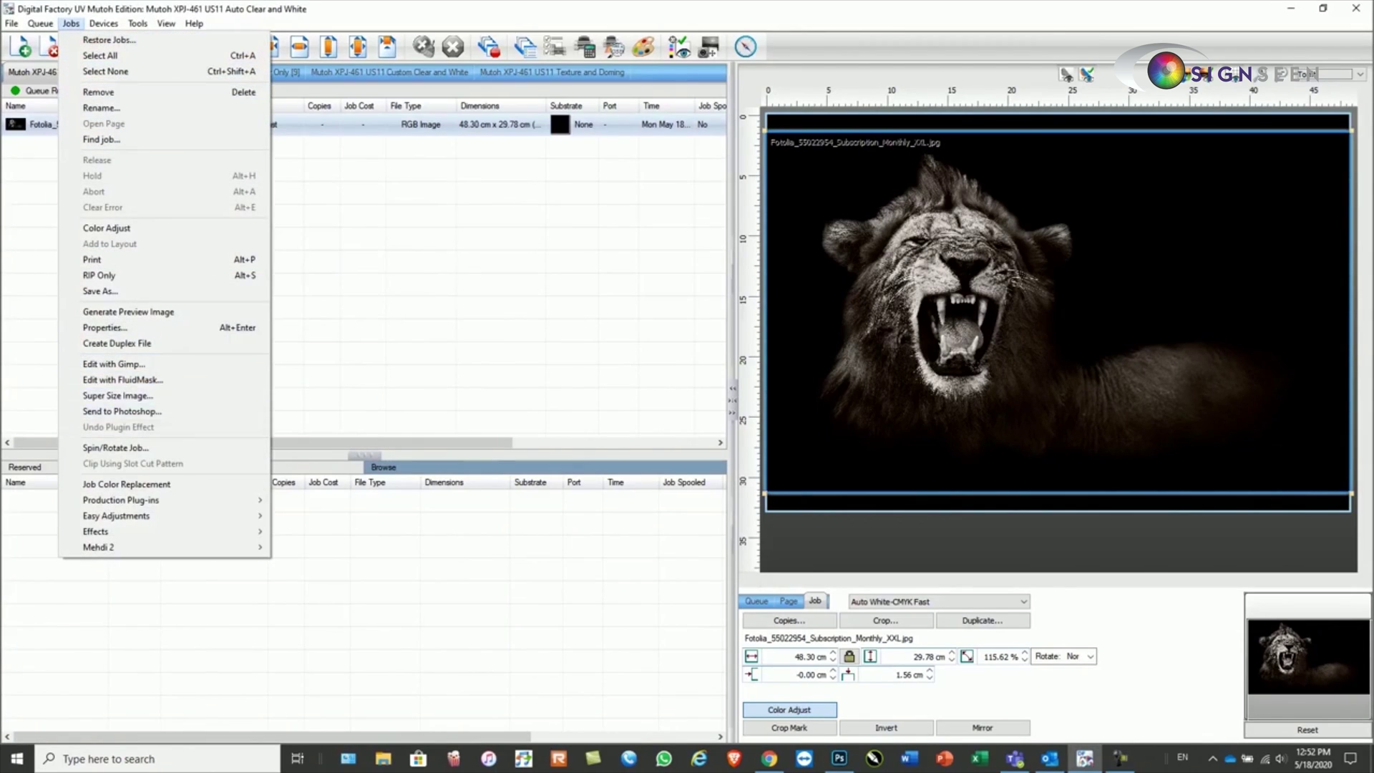
mouse_move(165, 500)
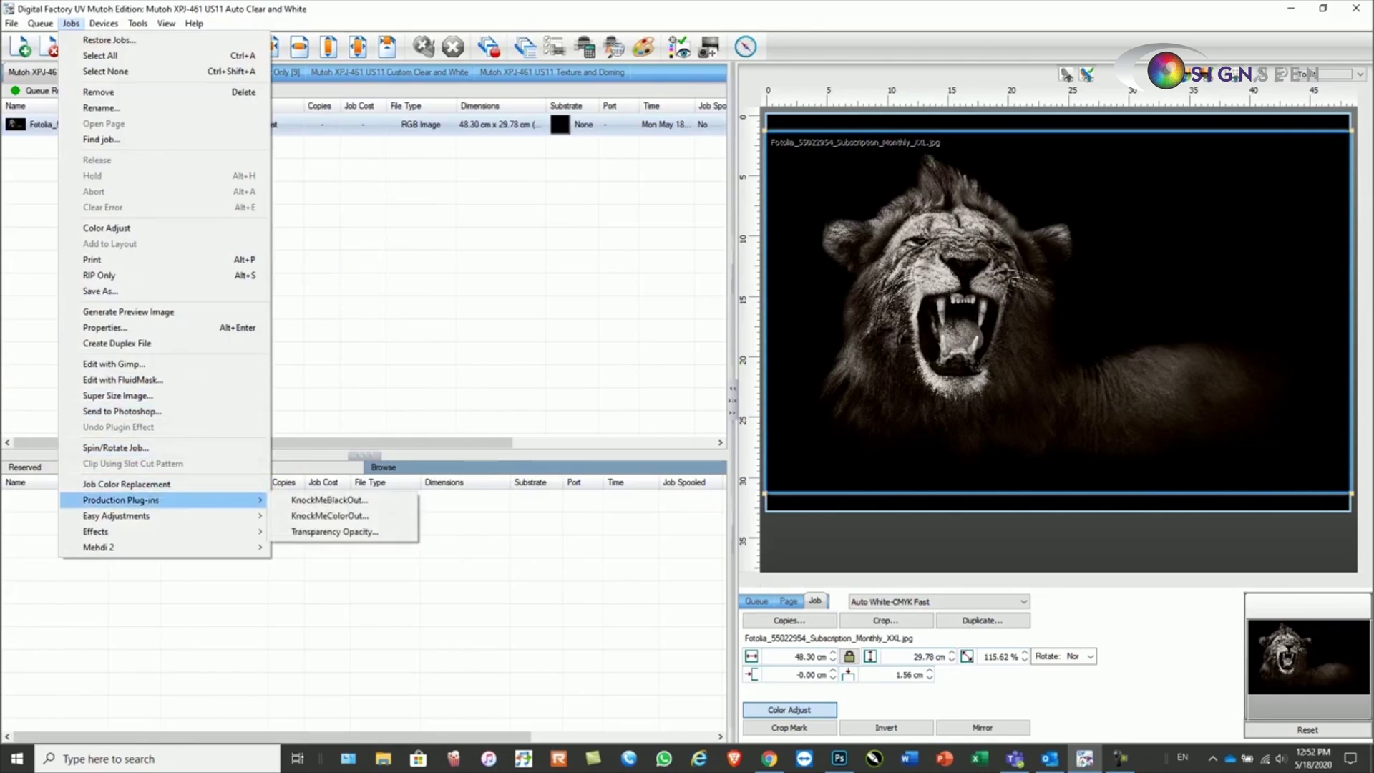
left_click(329, 499)
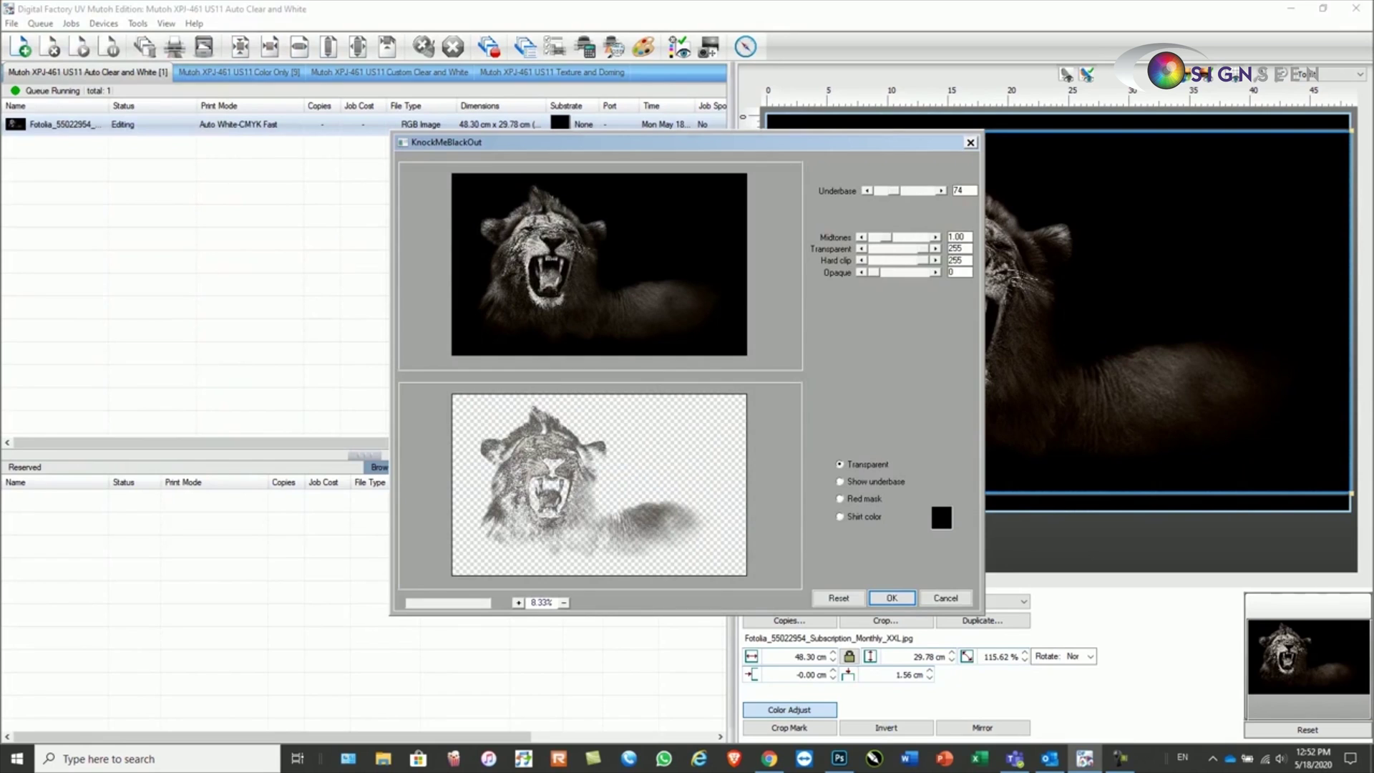
left_click_drag(896, 191, 897, 191)
type("74")
left_click_drag(894, 237, 893, 237)
Step: Check the lion's underbase preview while varying Midtones, return Midtones to 0.99, and apply the black knockout from the Transparent view
left_click(840, 482)
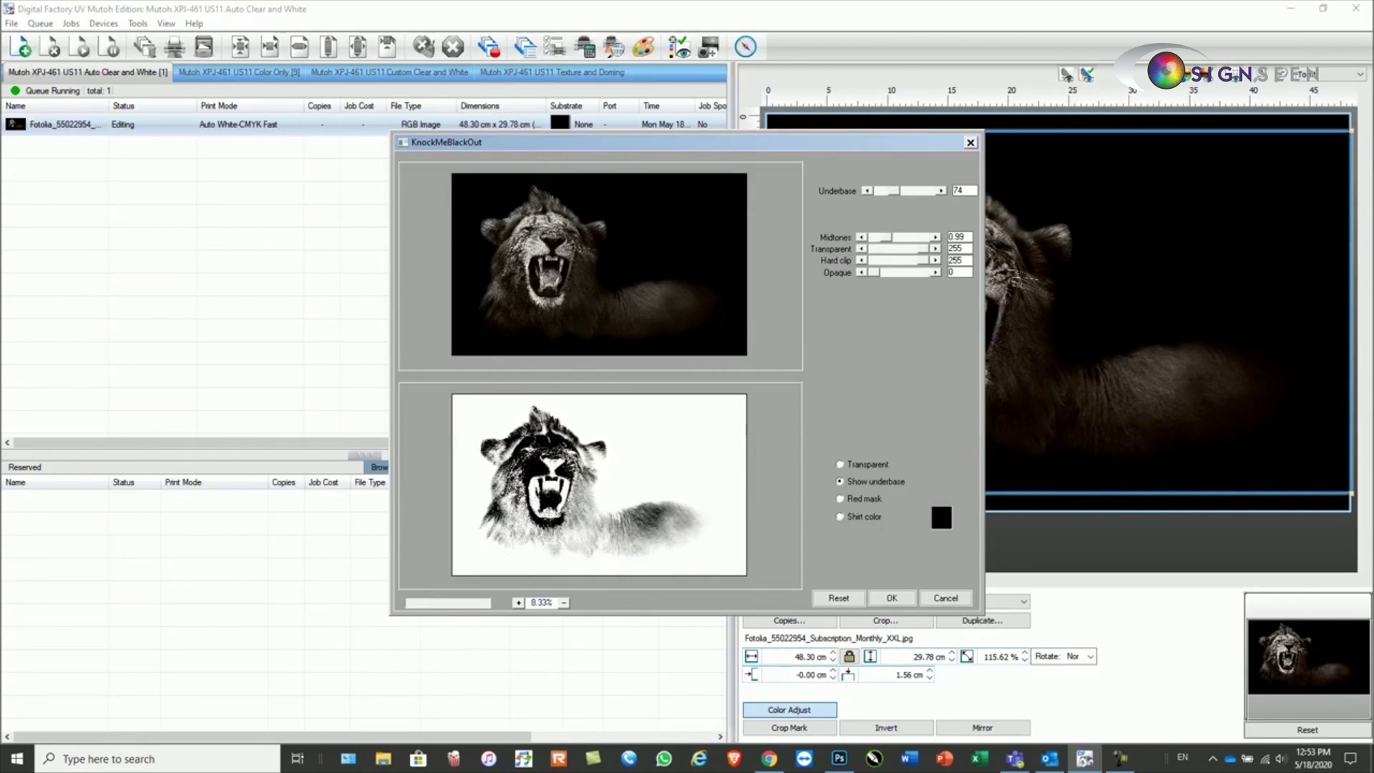
key("Left")
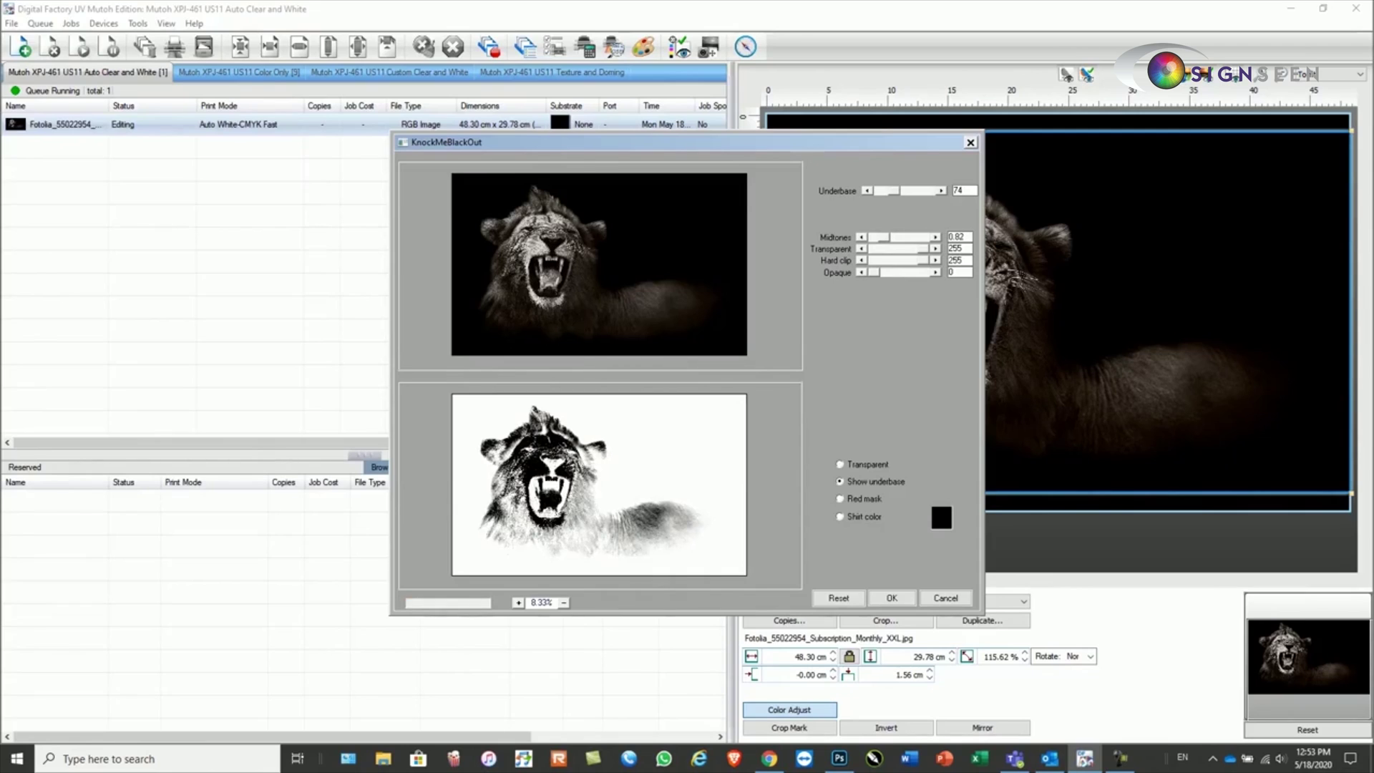
key("Right")
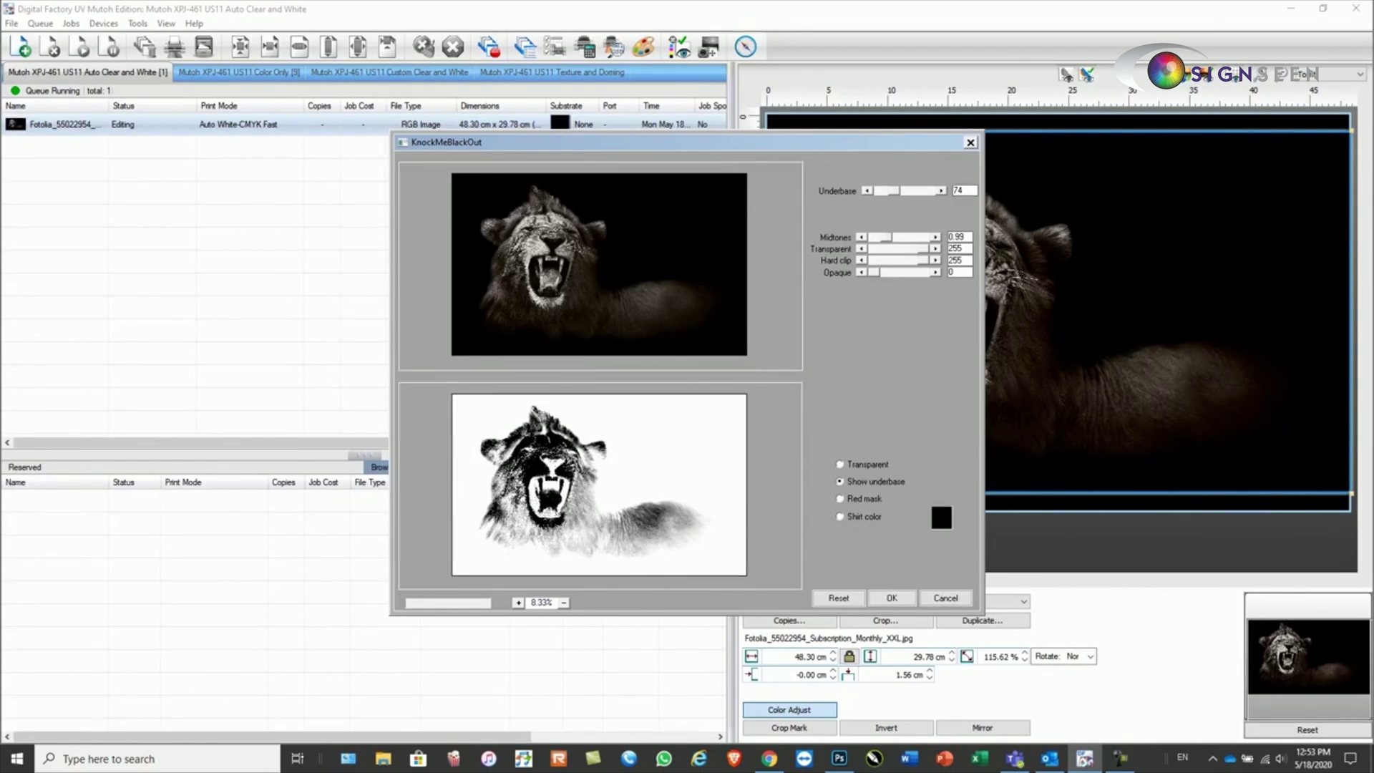
left_click(841, 464)
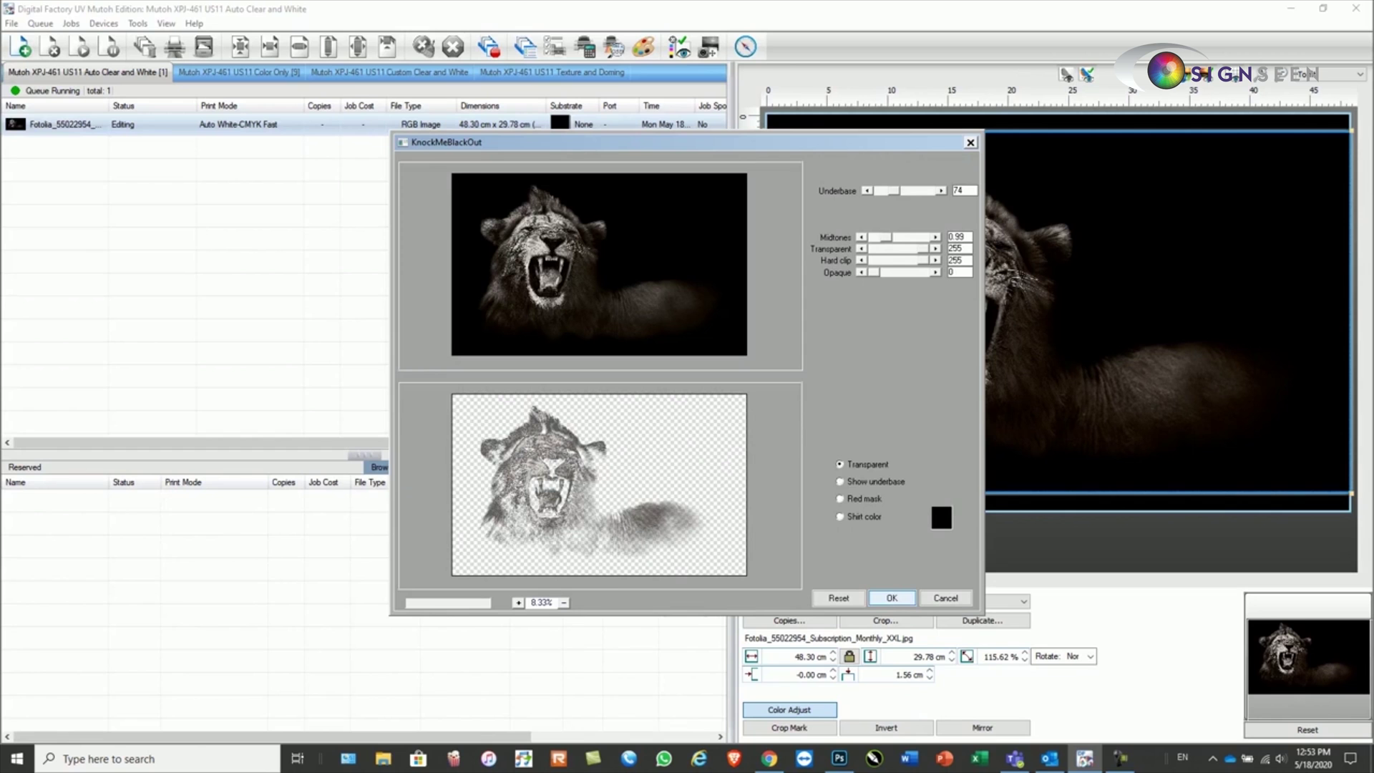
left_click(892, 598)
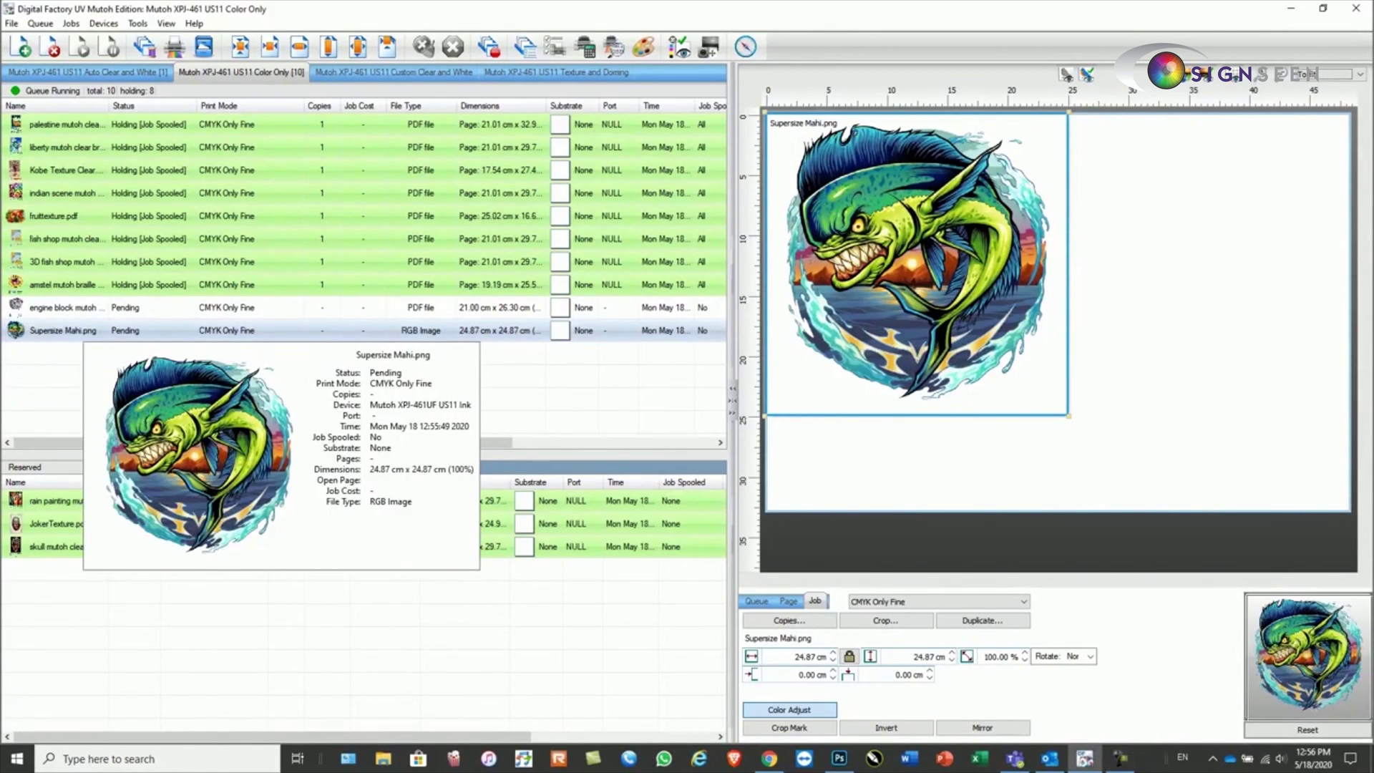
Step: Increase the Supersize Mahi.png job's resolution to 300 with Super Size Image and apply the enlargement
key("alt+j")
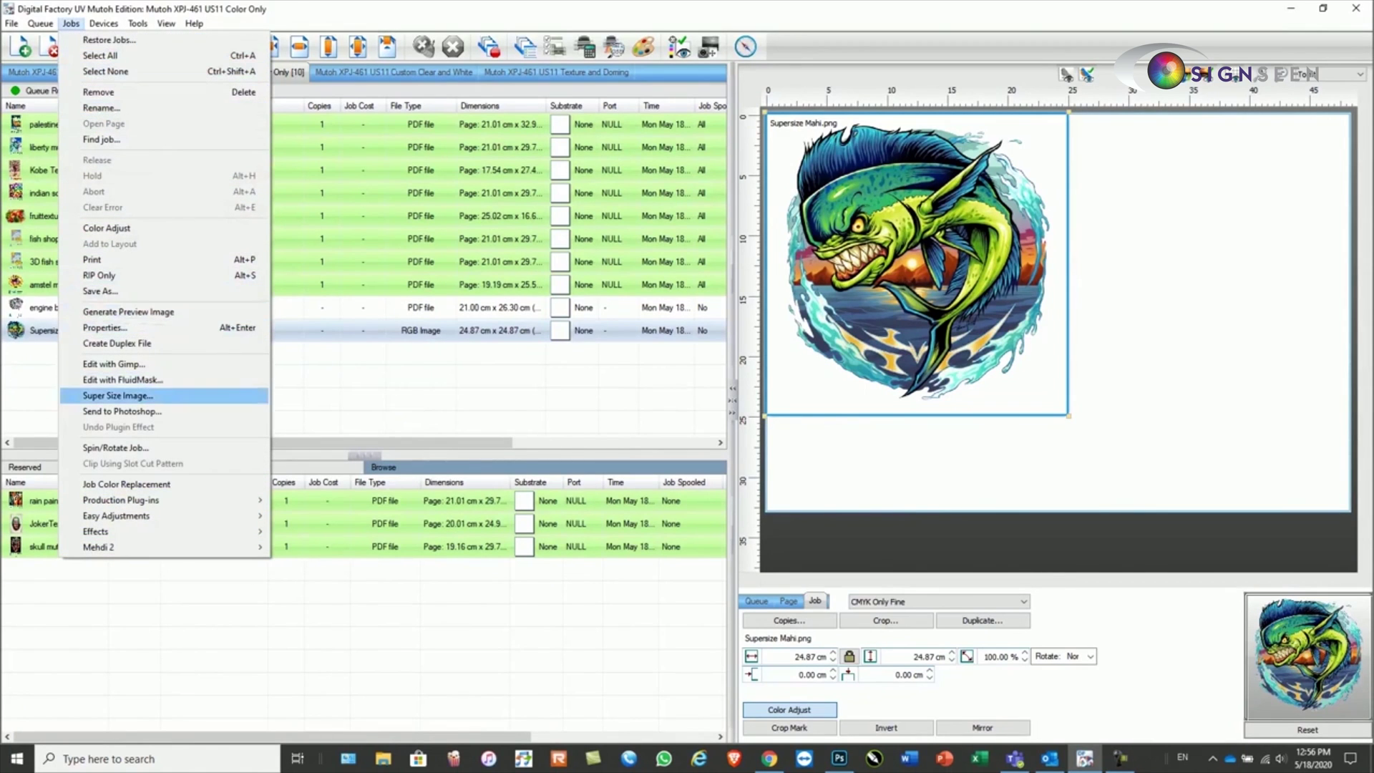
key("Return")
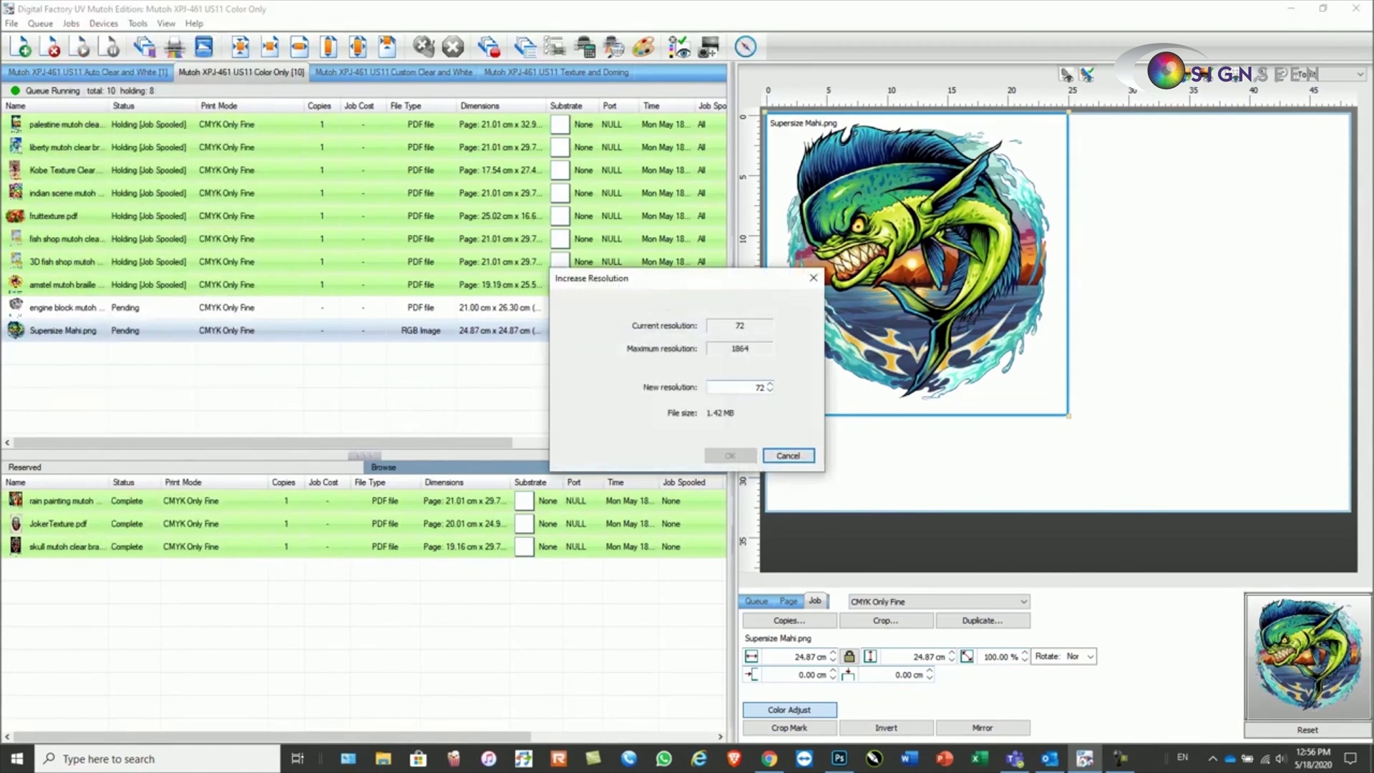
left_click(756, 387)
type("300")
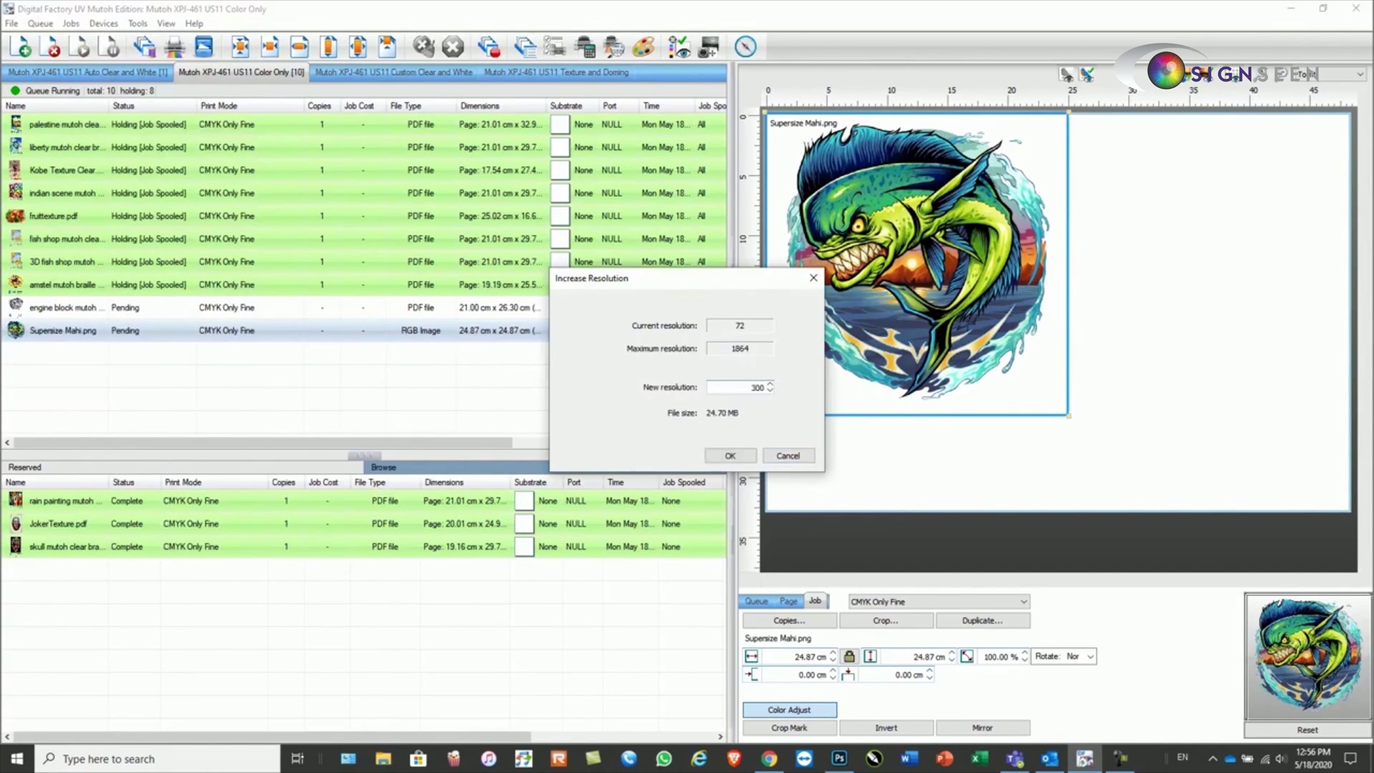
left_click(730, 456)
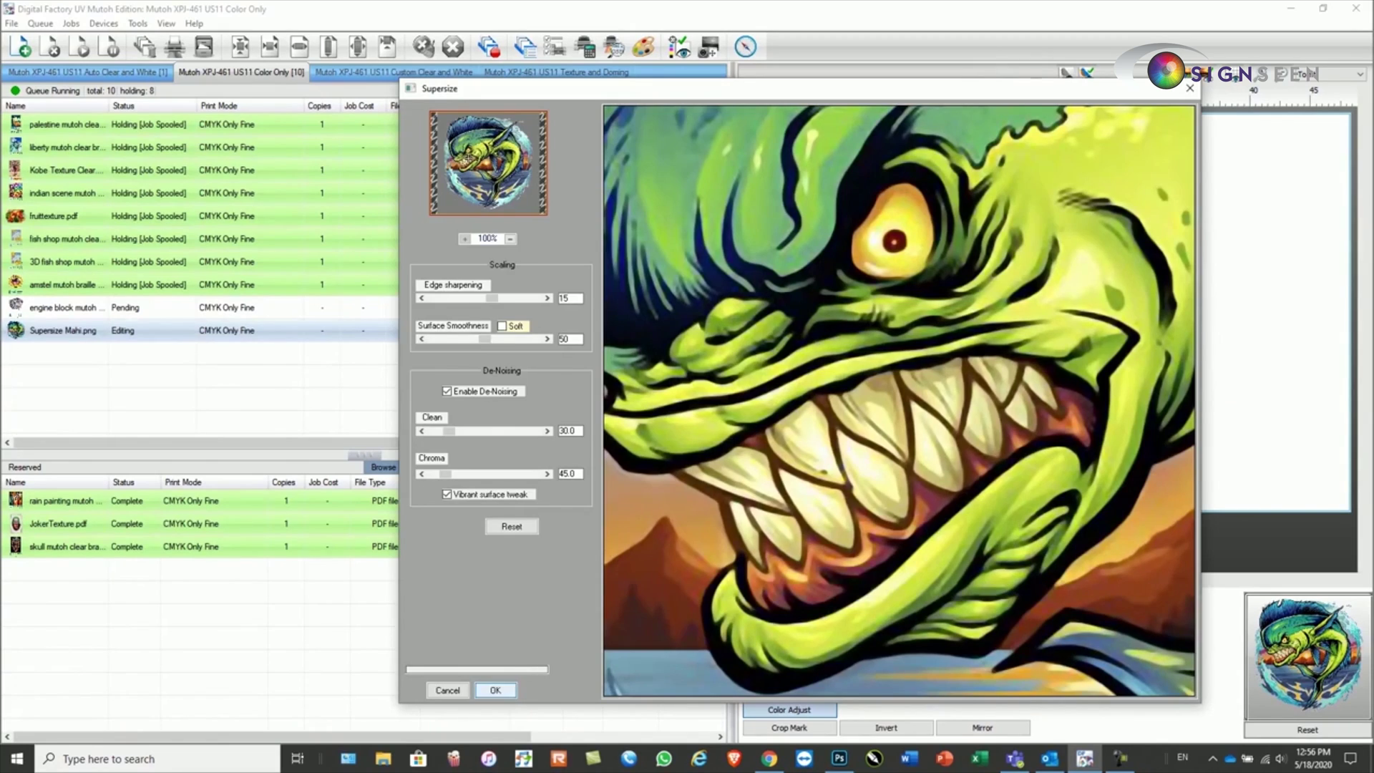
left_click(496, 690)
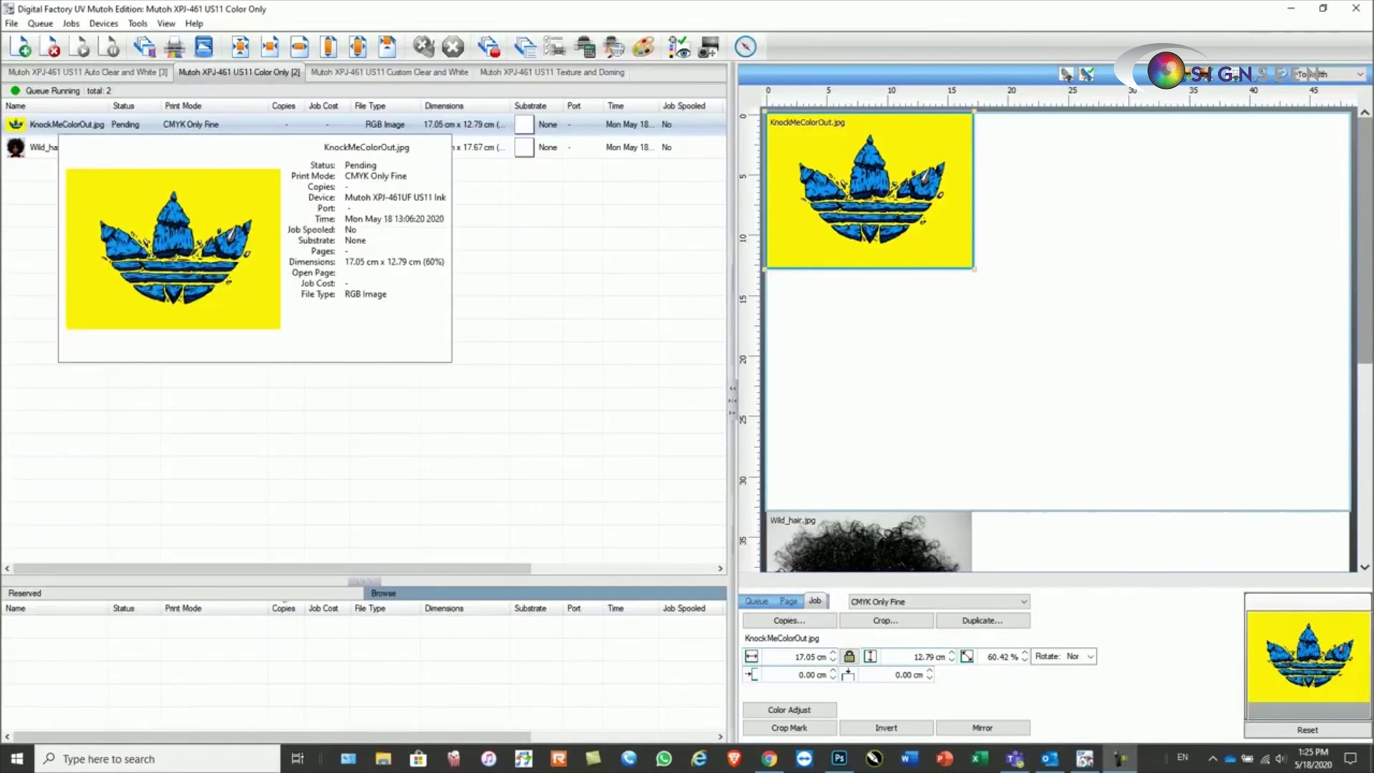
Step: Preview the Distressed Frames effect on the whole KnockMeColorOut.jpg image at 50% zoom and close the effect
left_click(71, 23)
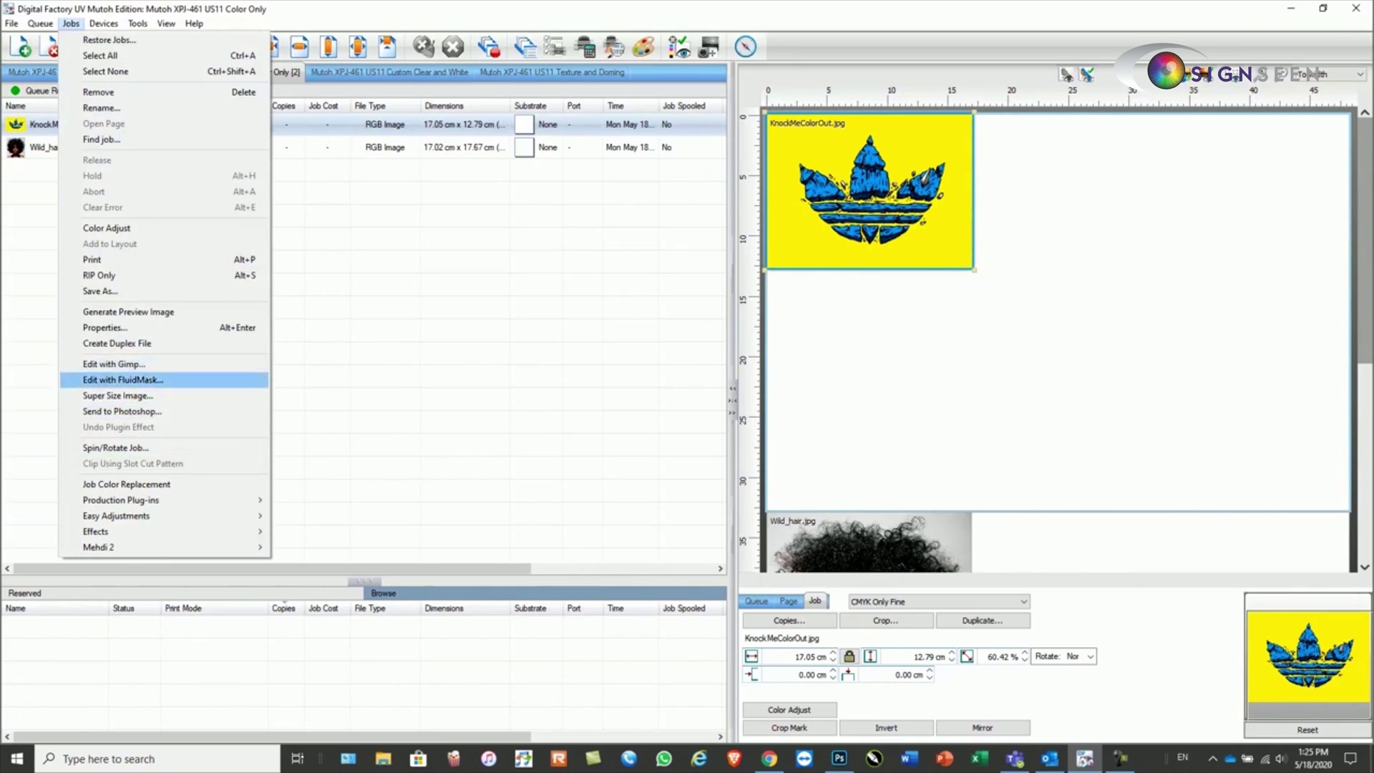
mouse_move(116, 515)
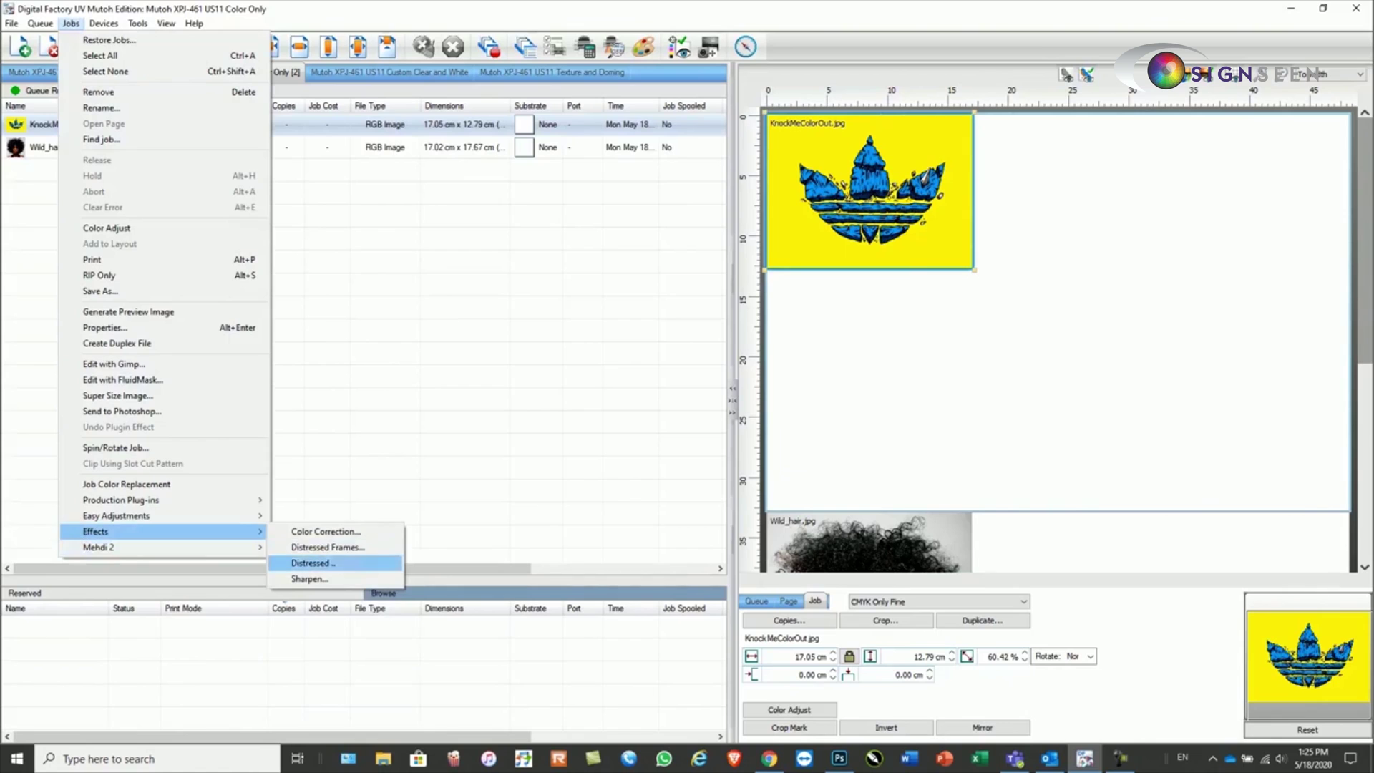
left_click(327, 547)
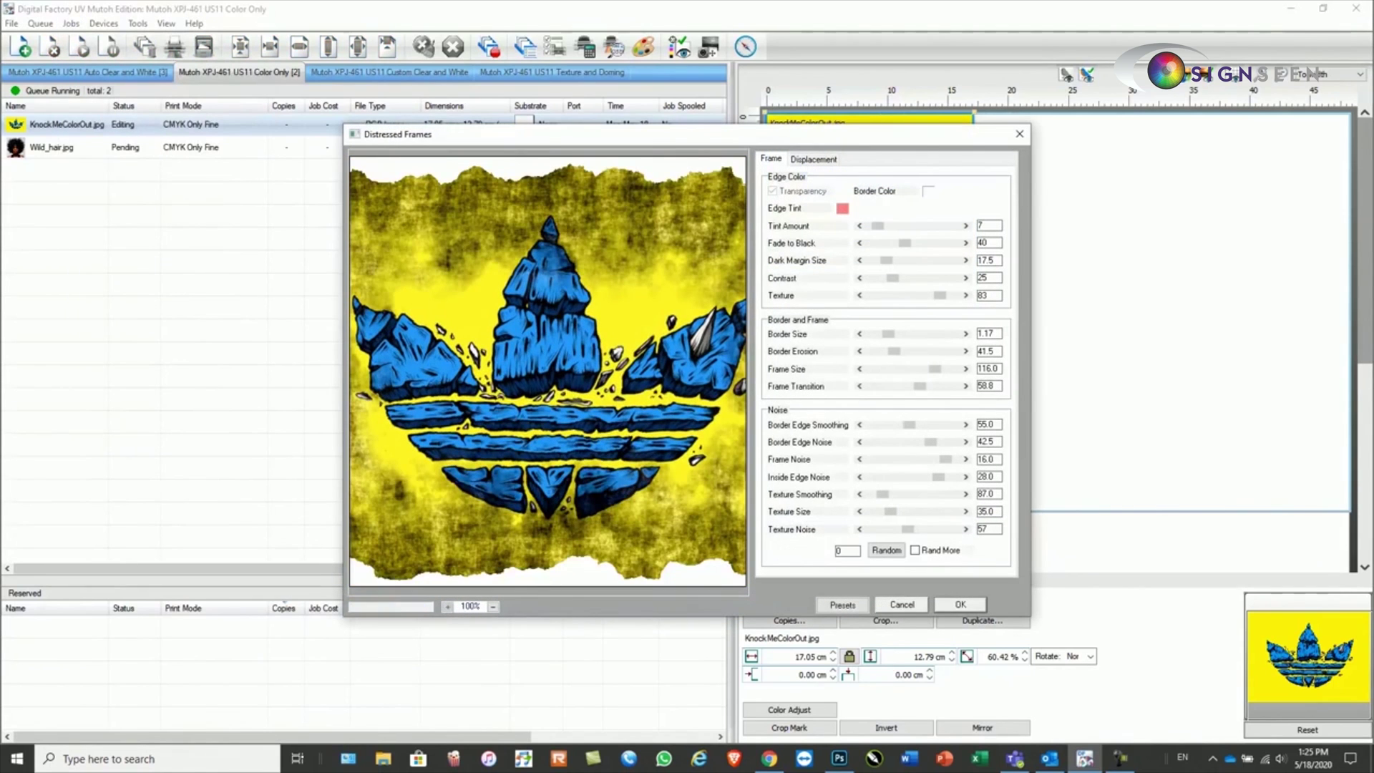
left_click(493, 607)
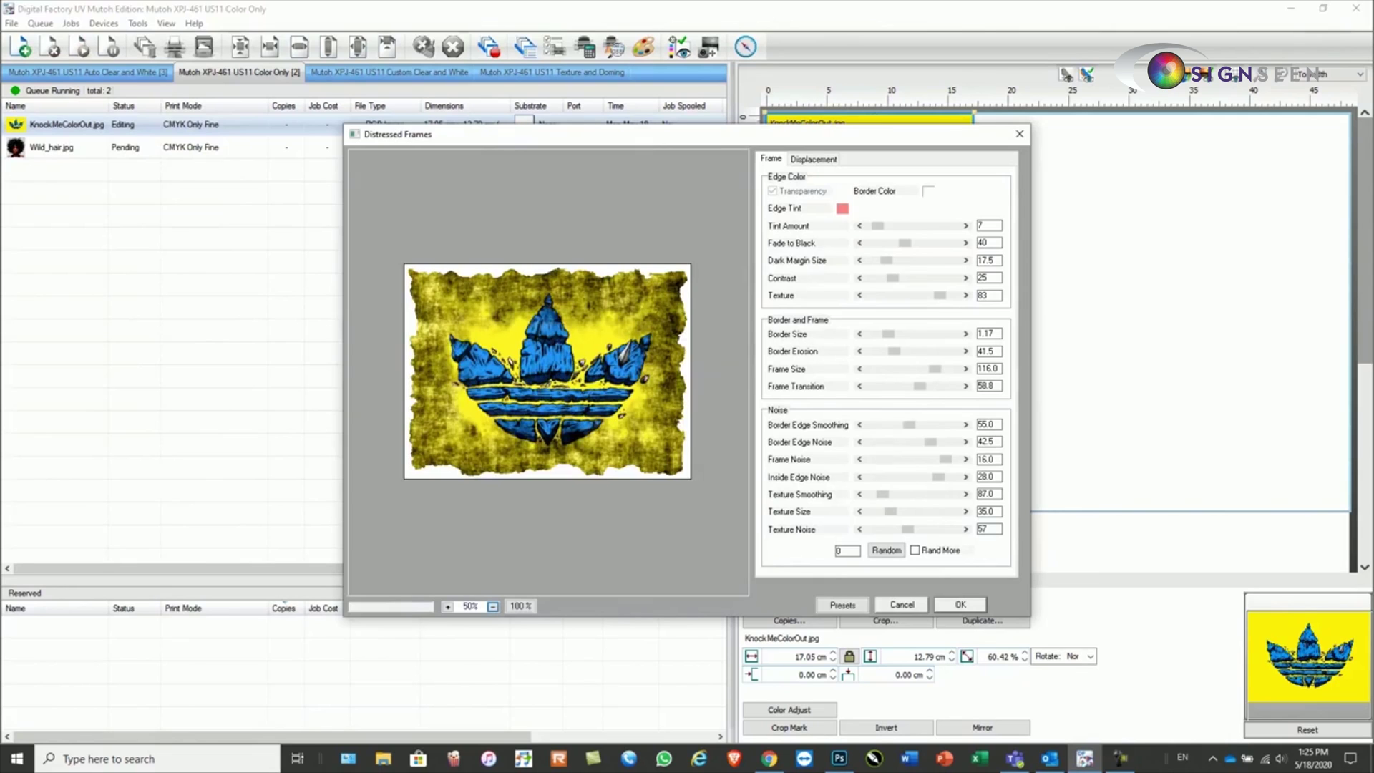
left_click(961, 605)
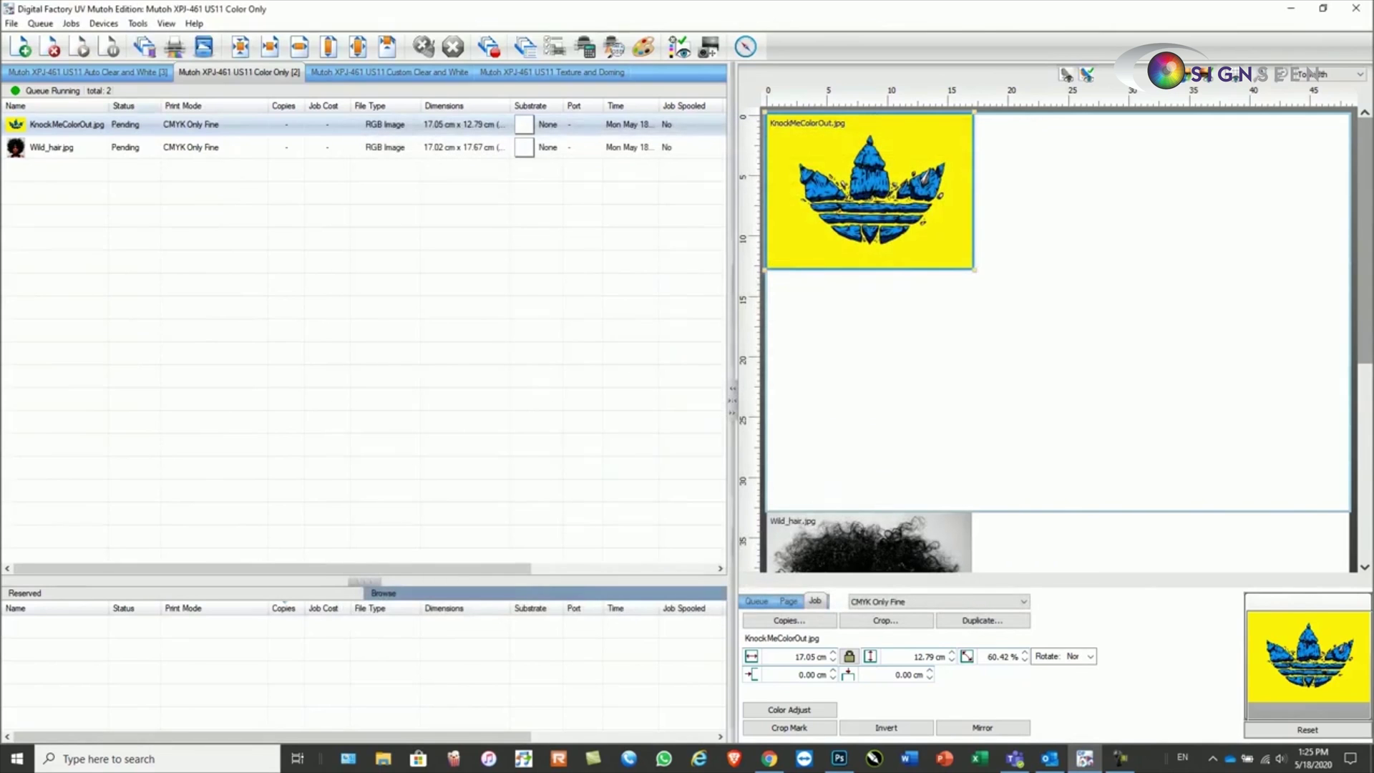
Step: Apply the Distressed effect with its preset settings to the KnockMeColorOut.jpg job after checking the whole image at 50% zoom
left_click(71, 23)
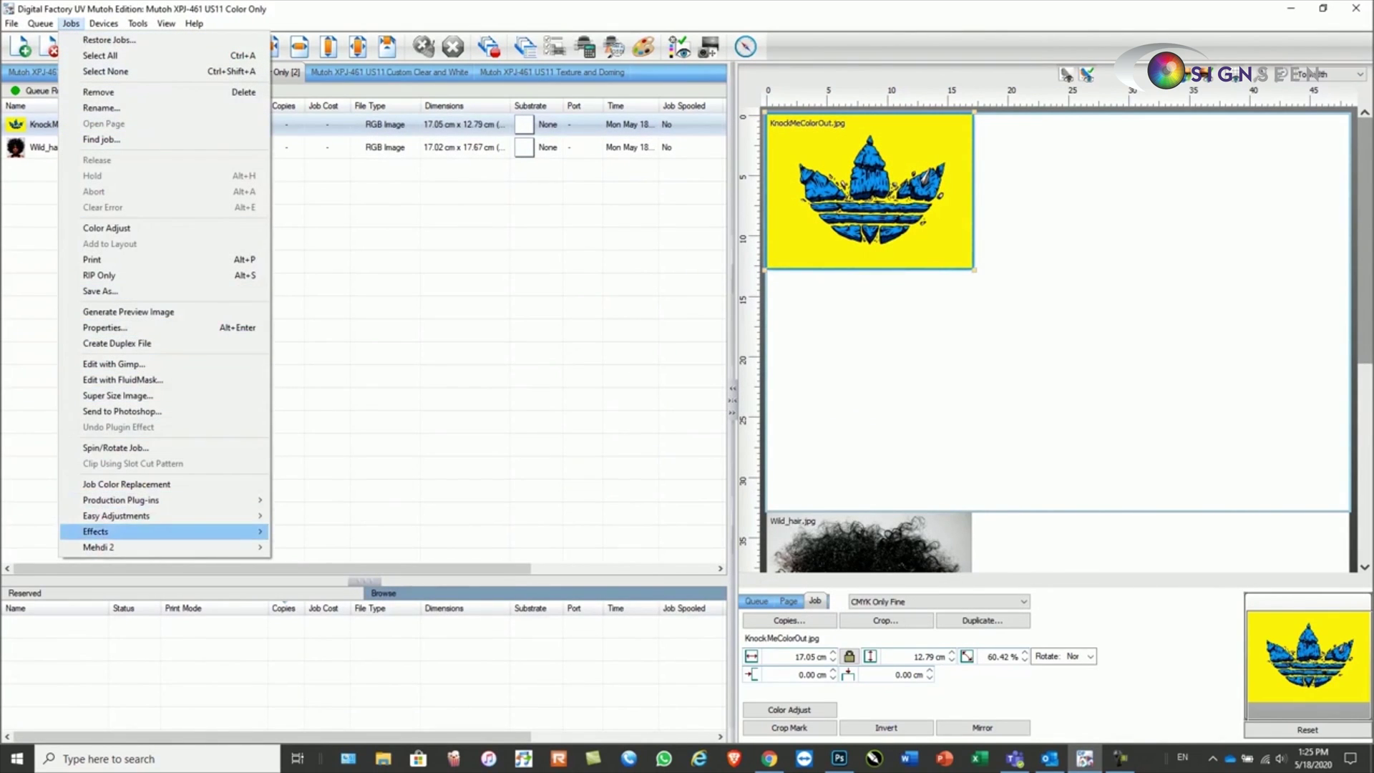
mouse_move(143, 531)
left_click(313, 563)
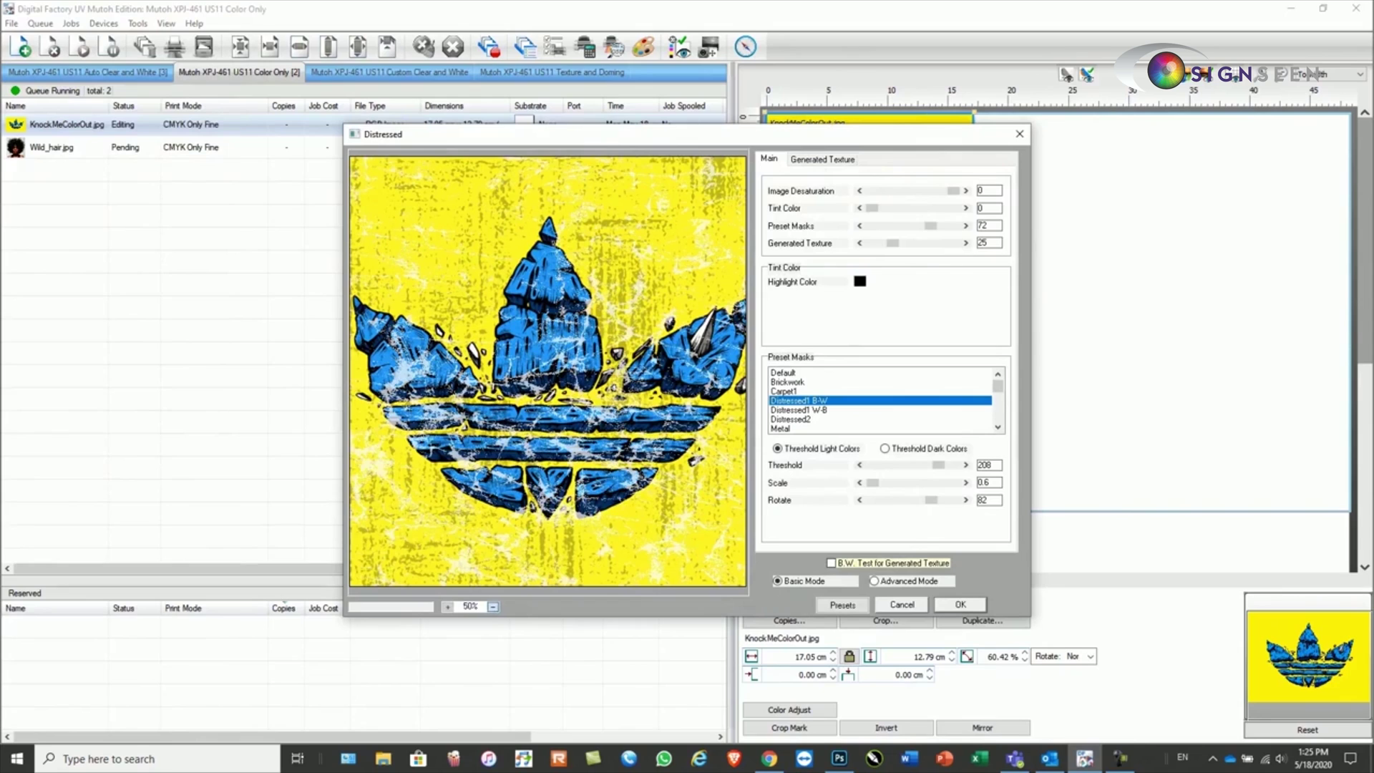
left_click(493, 606)
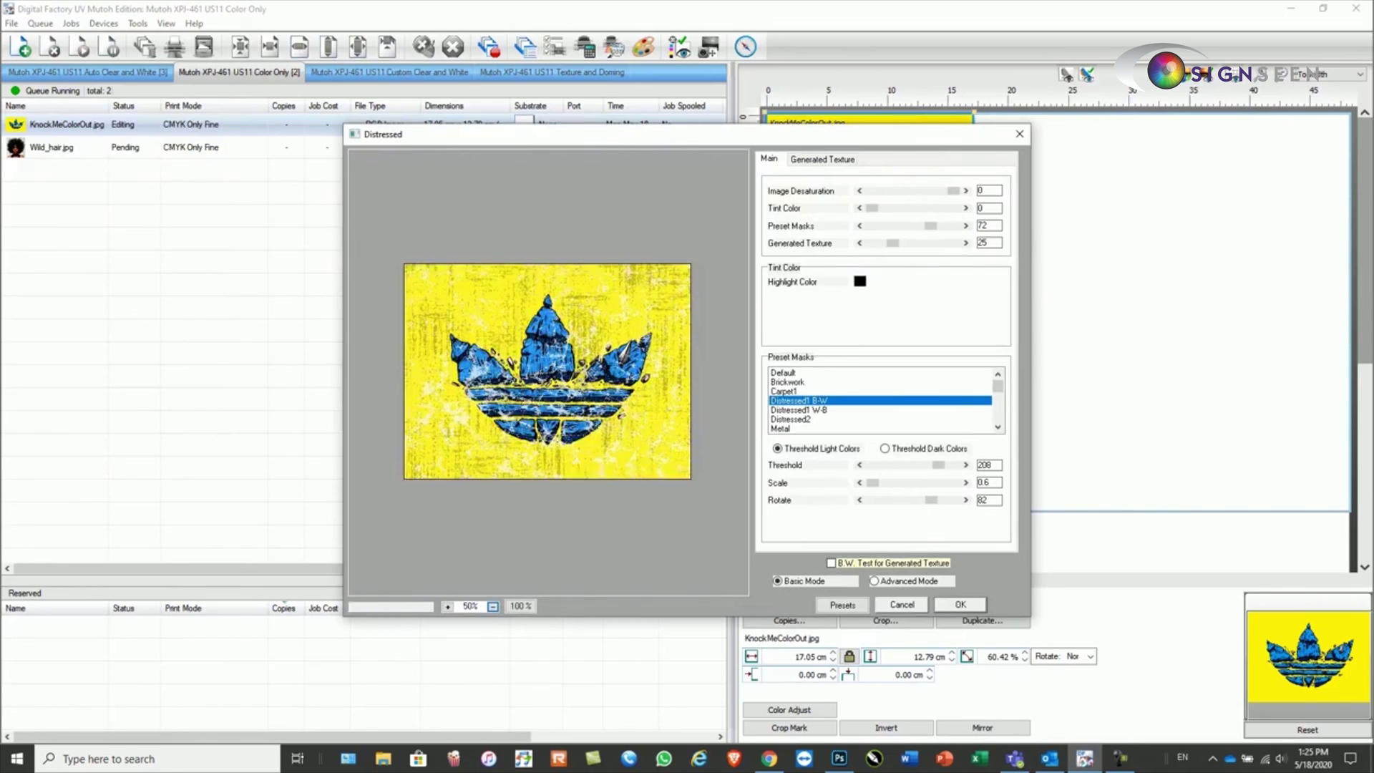
key("Return")
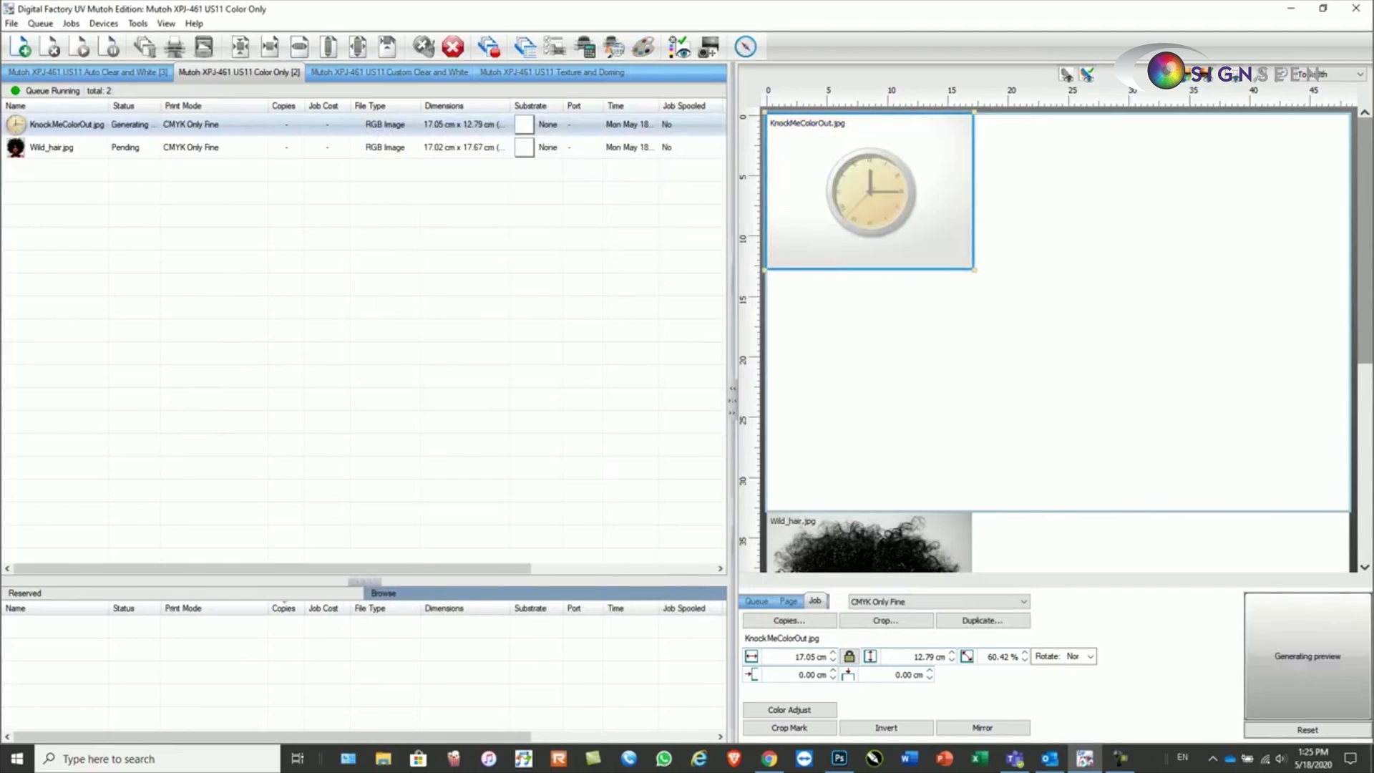
Step: Open the Wild_hair.jpg job for editing in FluidMask
mouse_move(51, 147)
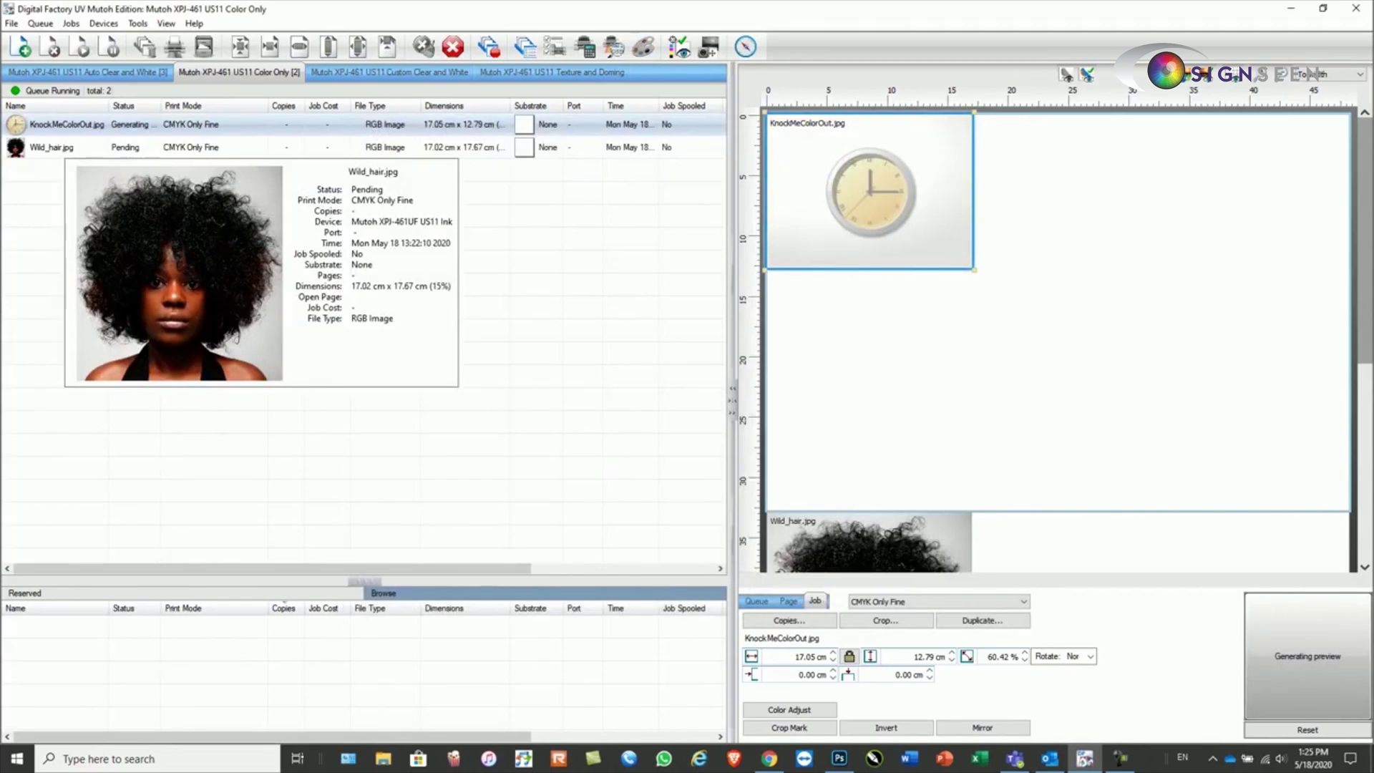
left_click(51, 146)
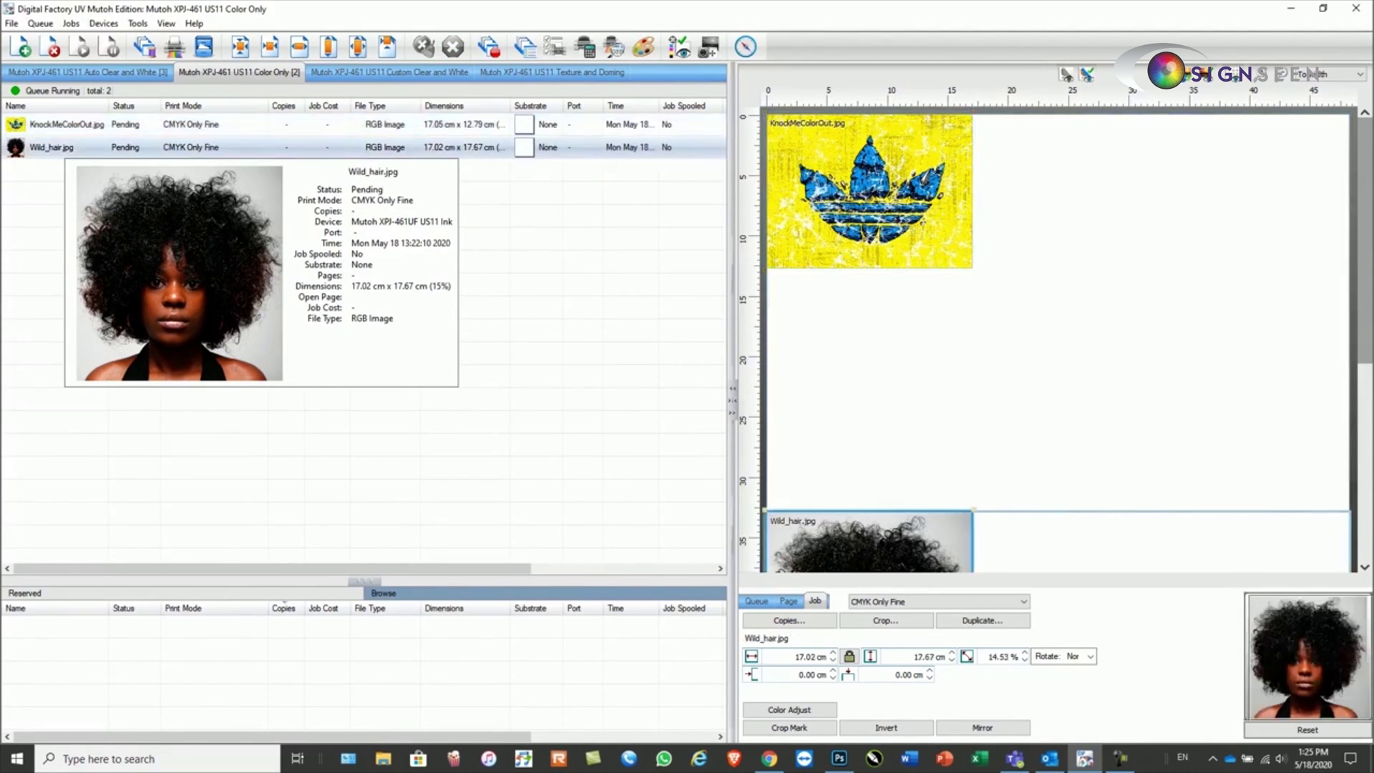
left_click(71, 23)
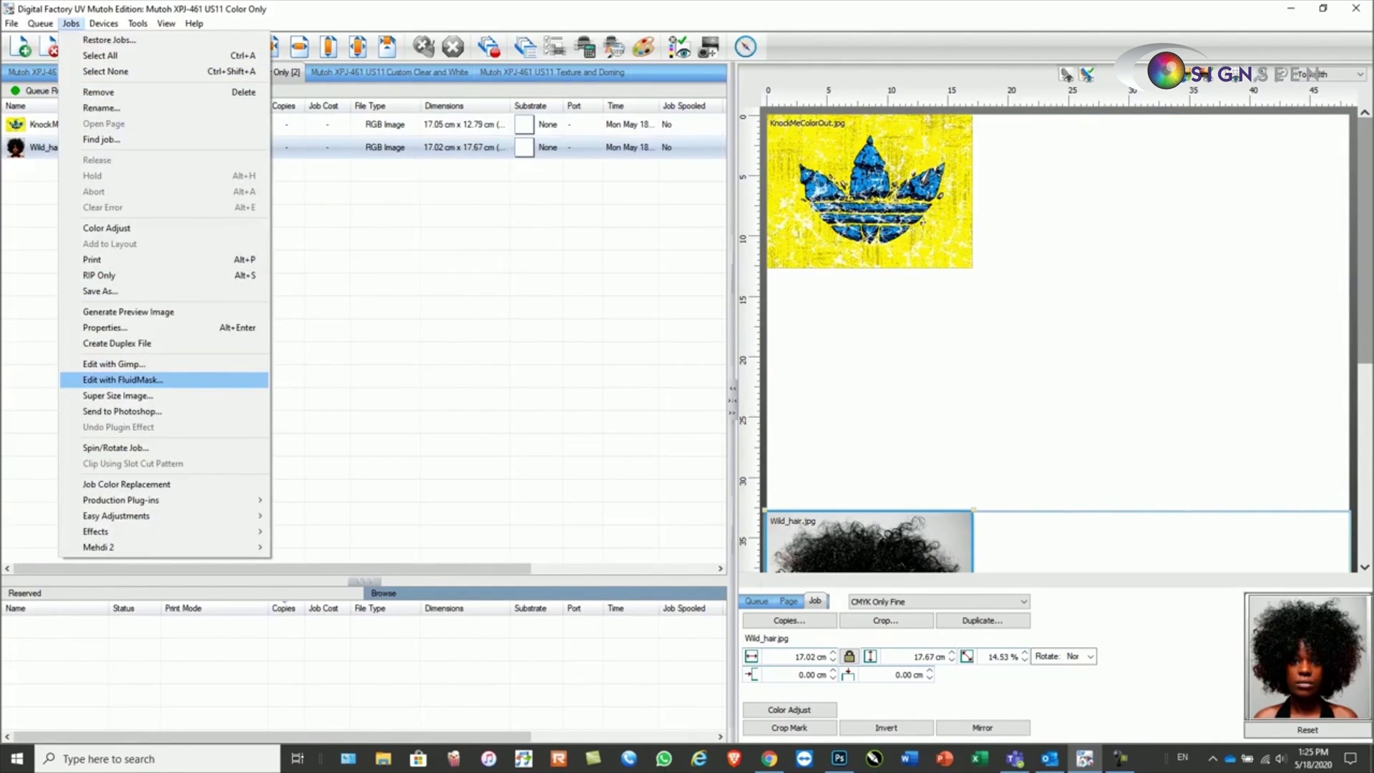
left_click(122, 379)
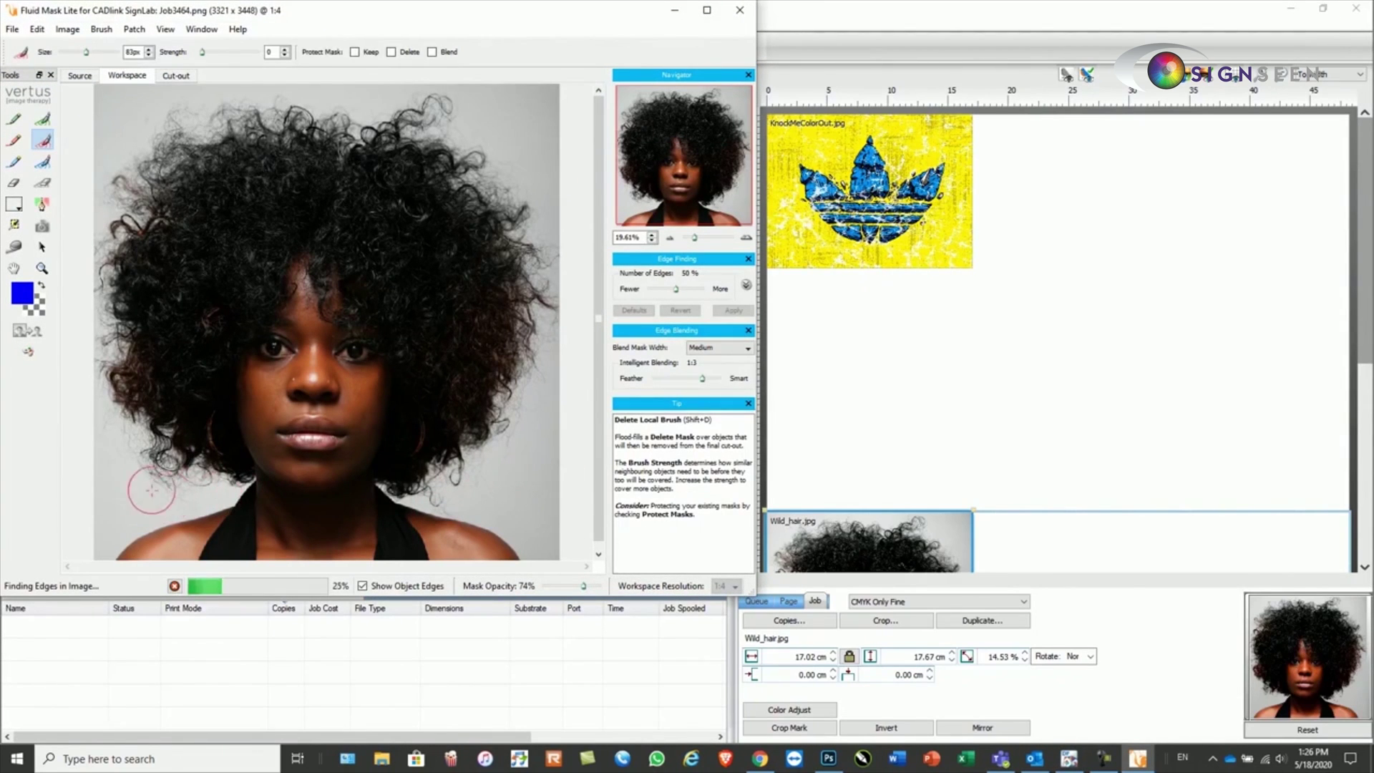
Step: Cover the grey background around the hair with the Delete mask and fill the rest of the portrait with the Keep mask
left_click(105, 514)
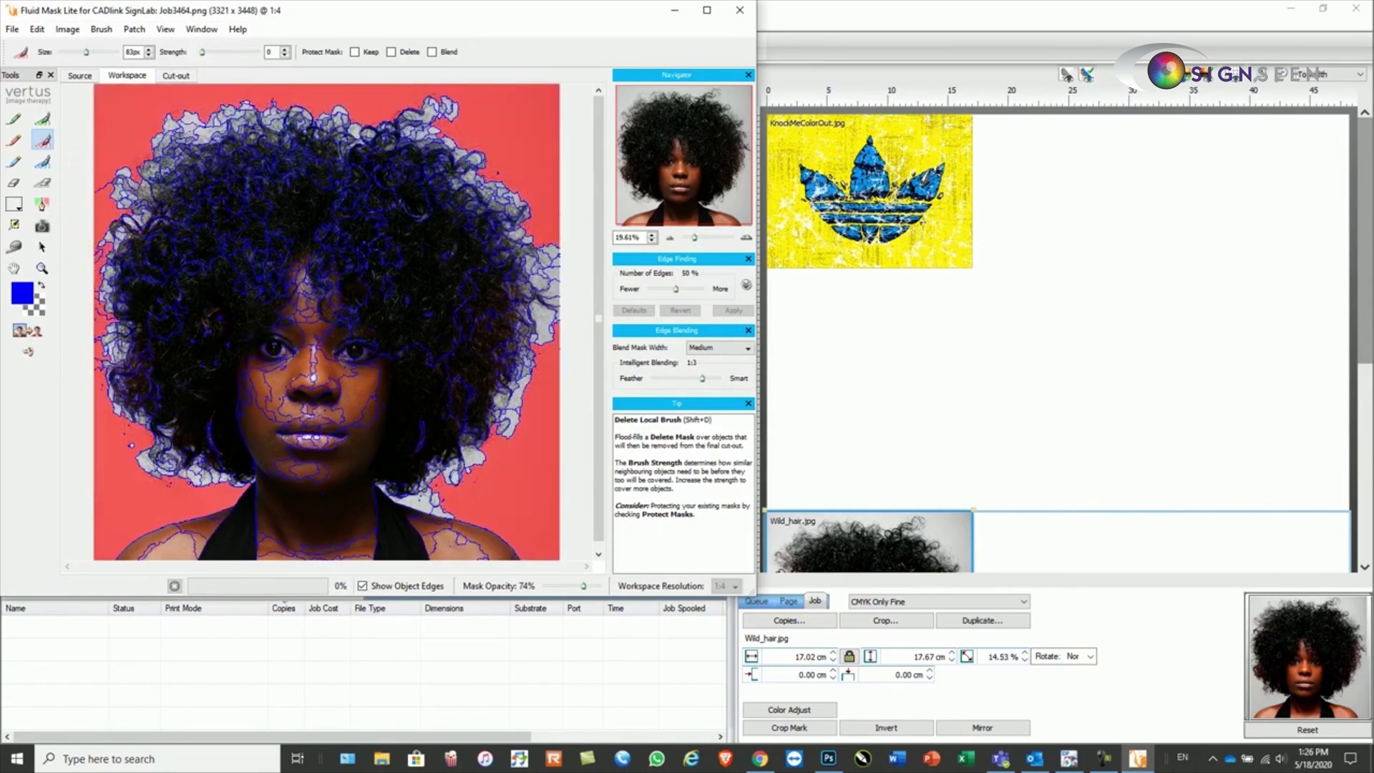
left_click(68, 29)
left_click(108, 155)
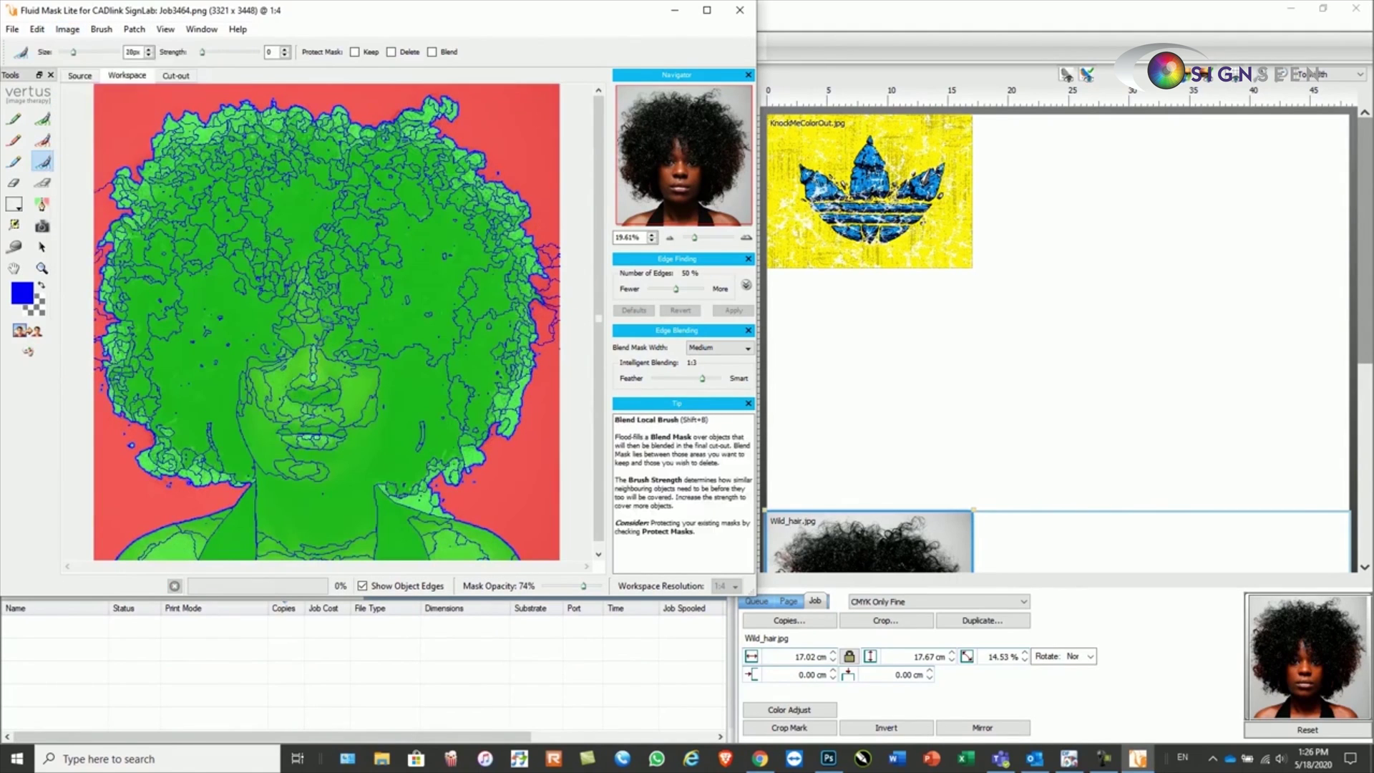
Step: Cover the hair's outline and the loose hair areas with the Blend mask and create the cut-out of the portrait
mouse_move(247, 487)
left_mouse_down()
mouse_move(158, 462)
mouse_move(111, 351)
mouse_move(118, 208)
mouse_move(176, 121)
mouse_move(459, 107)
mouse_move(529, 243)
mouse_move(526, 390)
mouse_move(437, 483)
mouse_move(430, 515)
left_mouse_up()
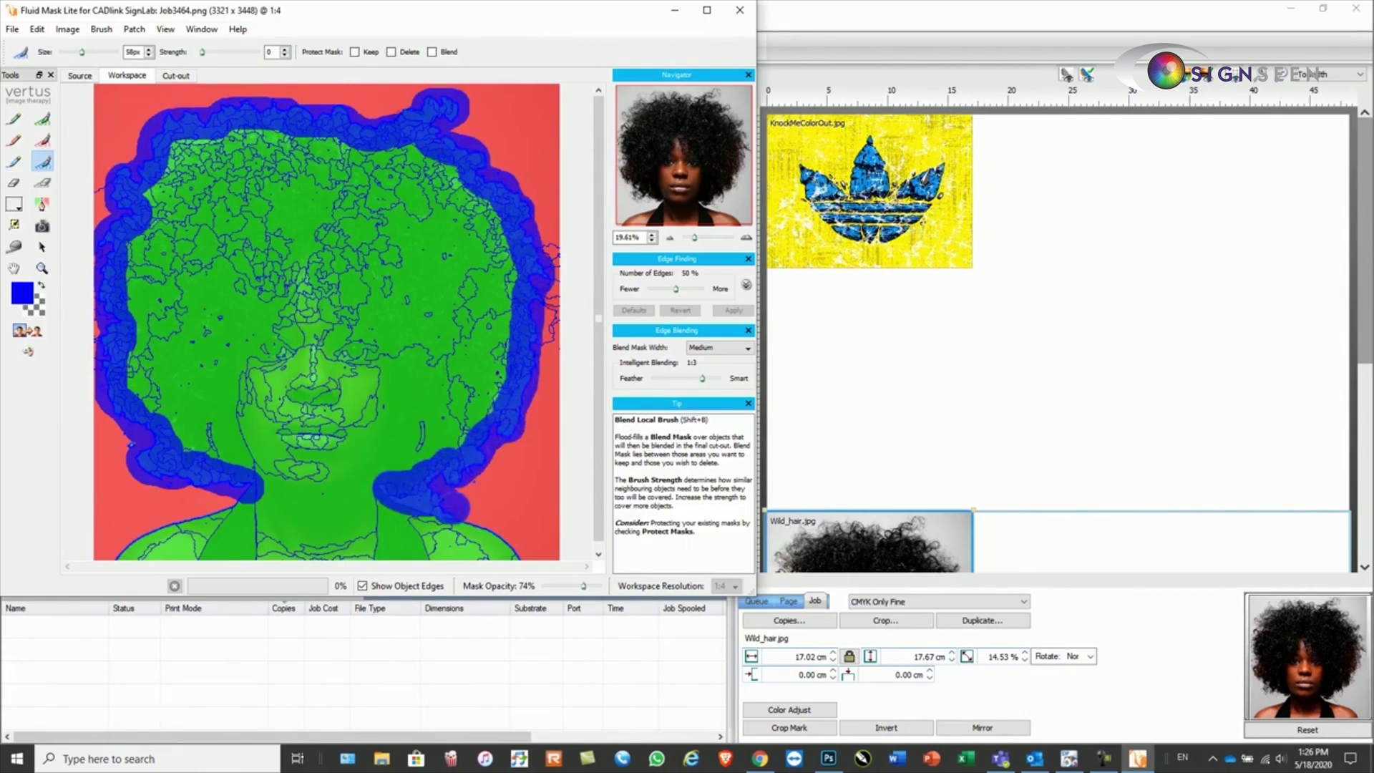
mouse_move(208, 144)
left_mouse_down()
mouse_move(383, 145)
mouse_move(472, 204)
mouse_move(520, 295)
mouse_move(487, 414)
left_mouse_up()
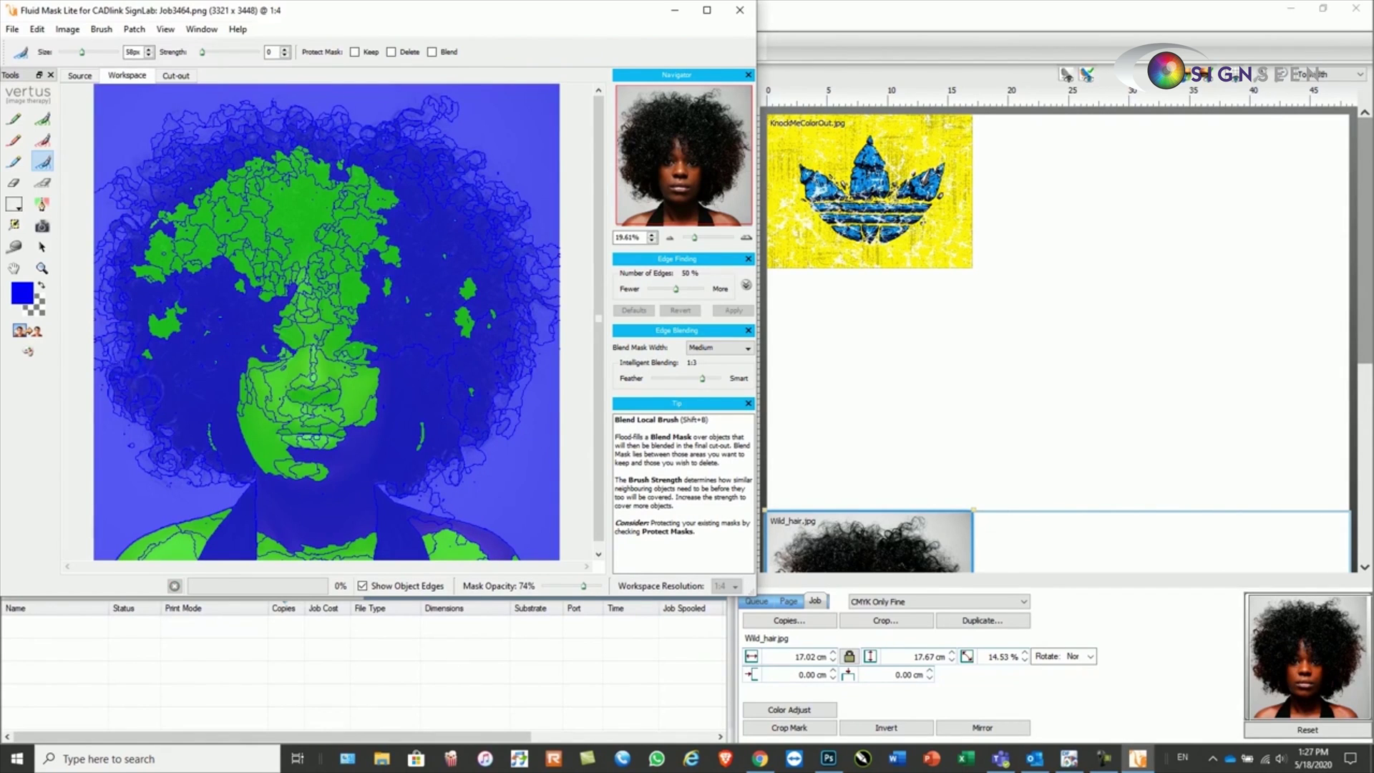
left_click(27, 331)
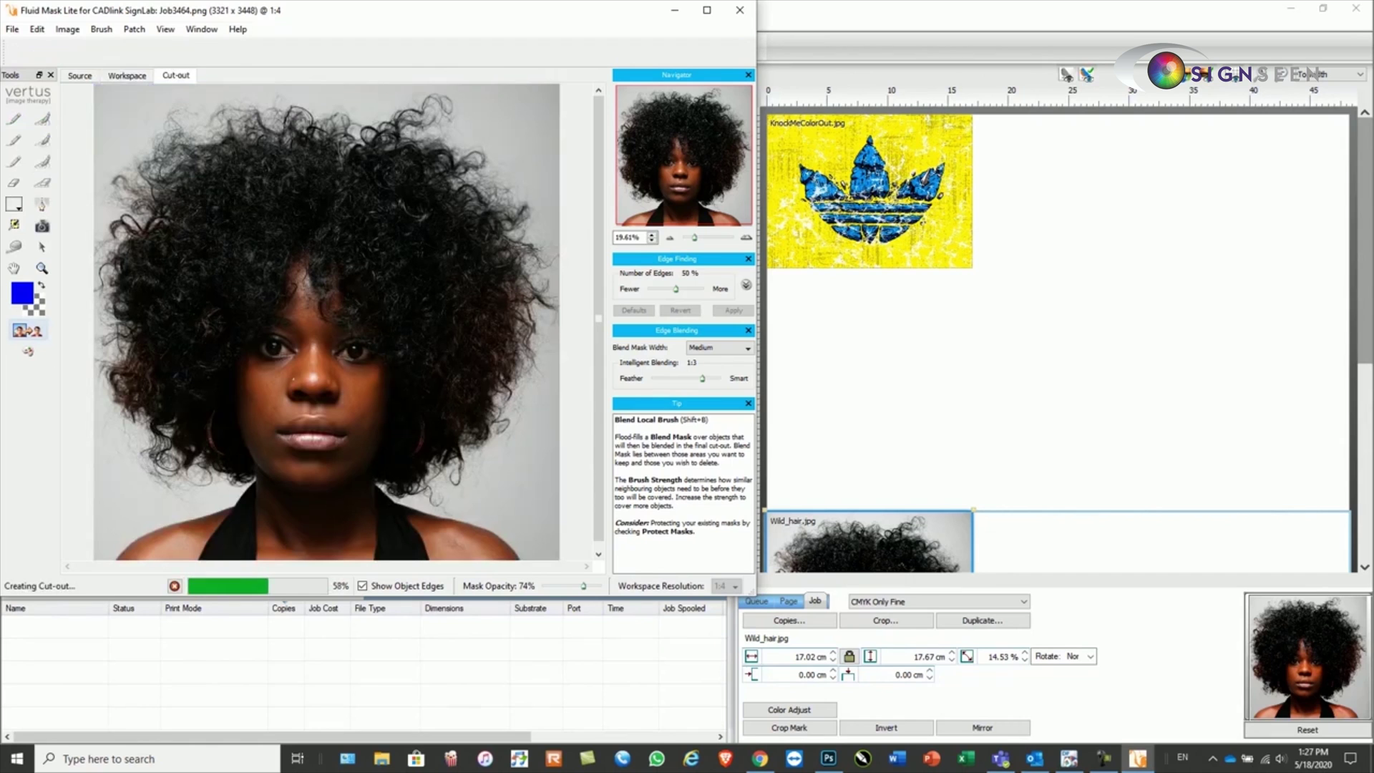
left_click(12, 29)
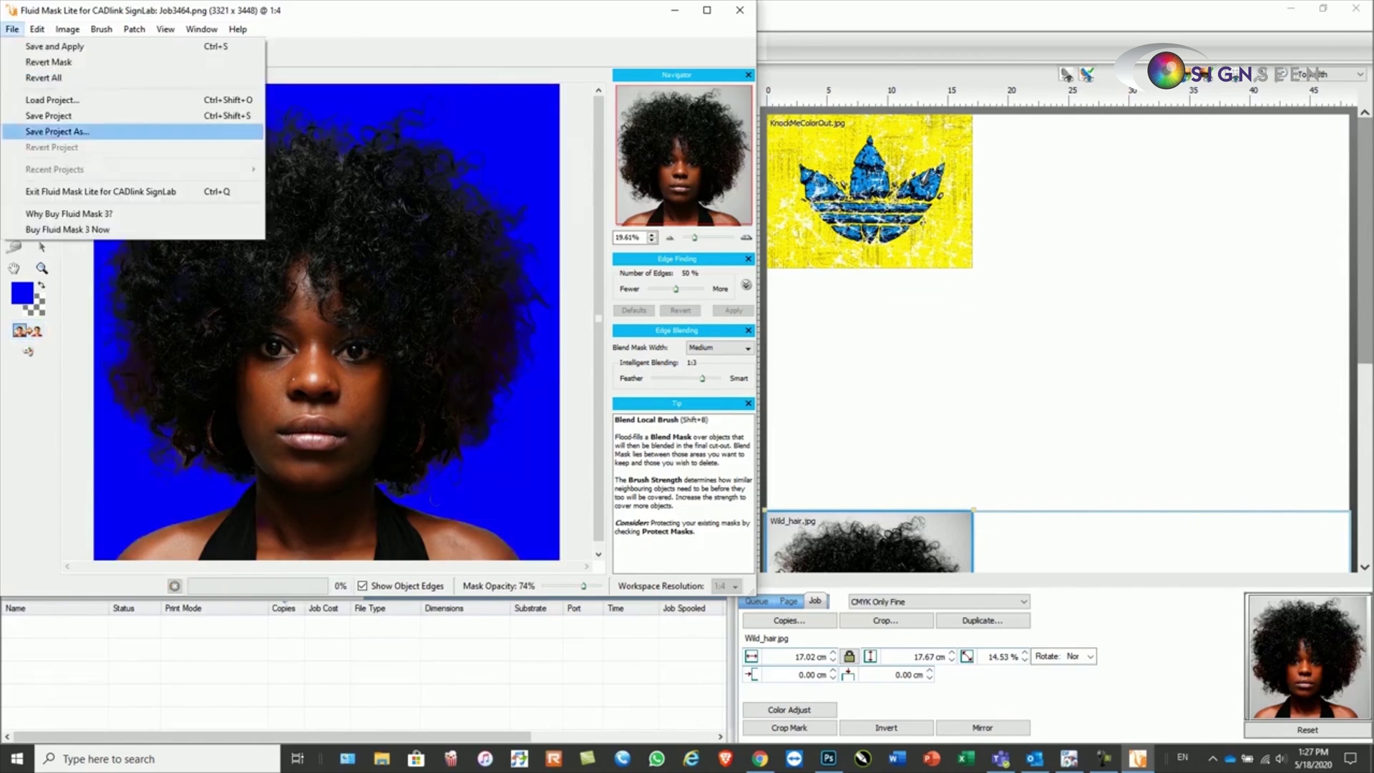
left_click(33, 77)
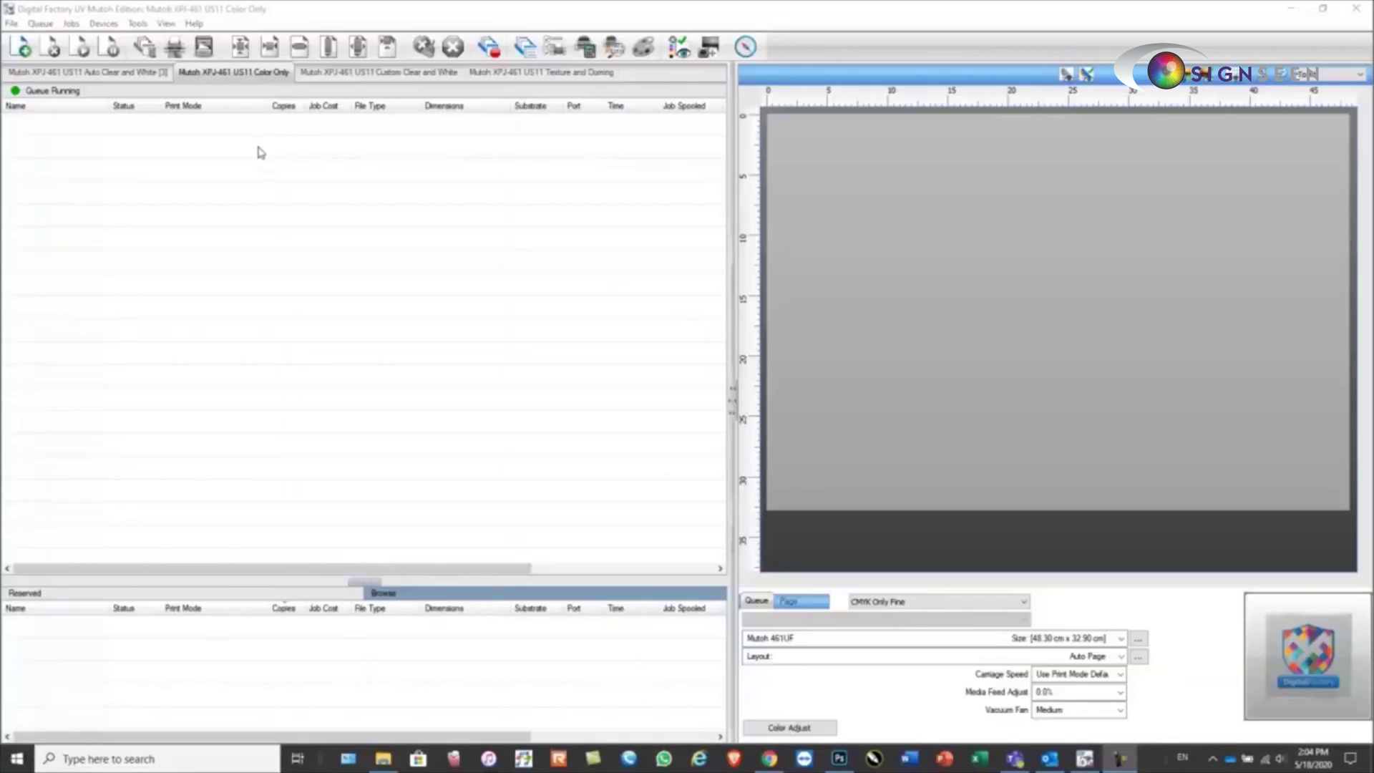
Step: Open the properties of the Mutoh XPJ-461 US11 Color Only queue and set its media type to Template media
left_click(224, 71)
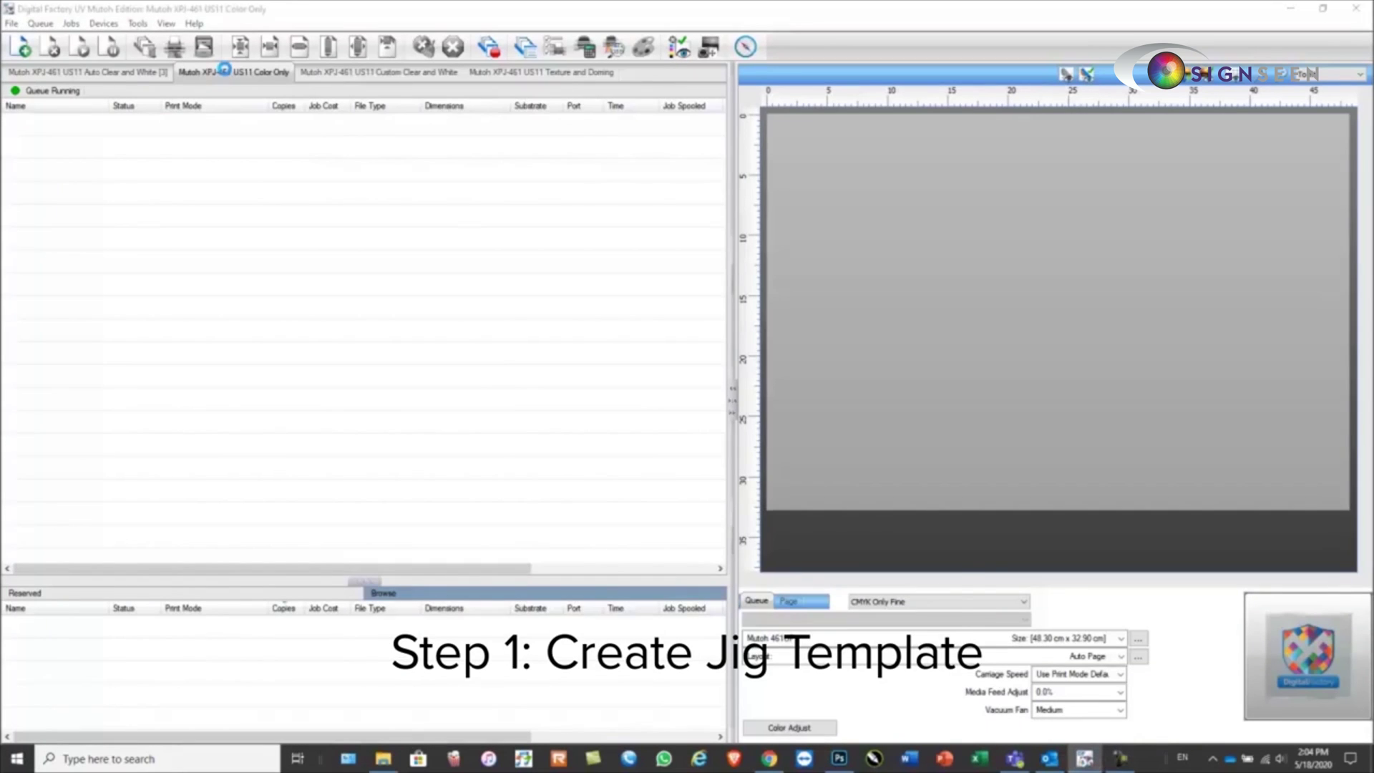
left_click(437, 203)
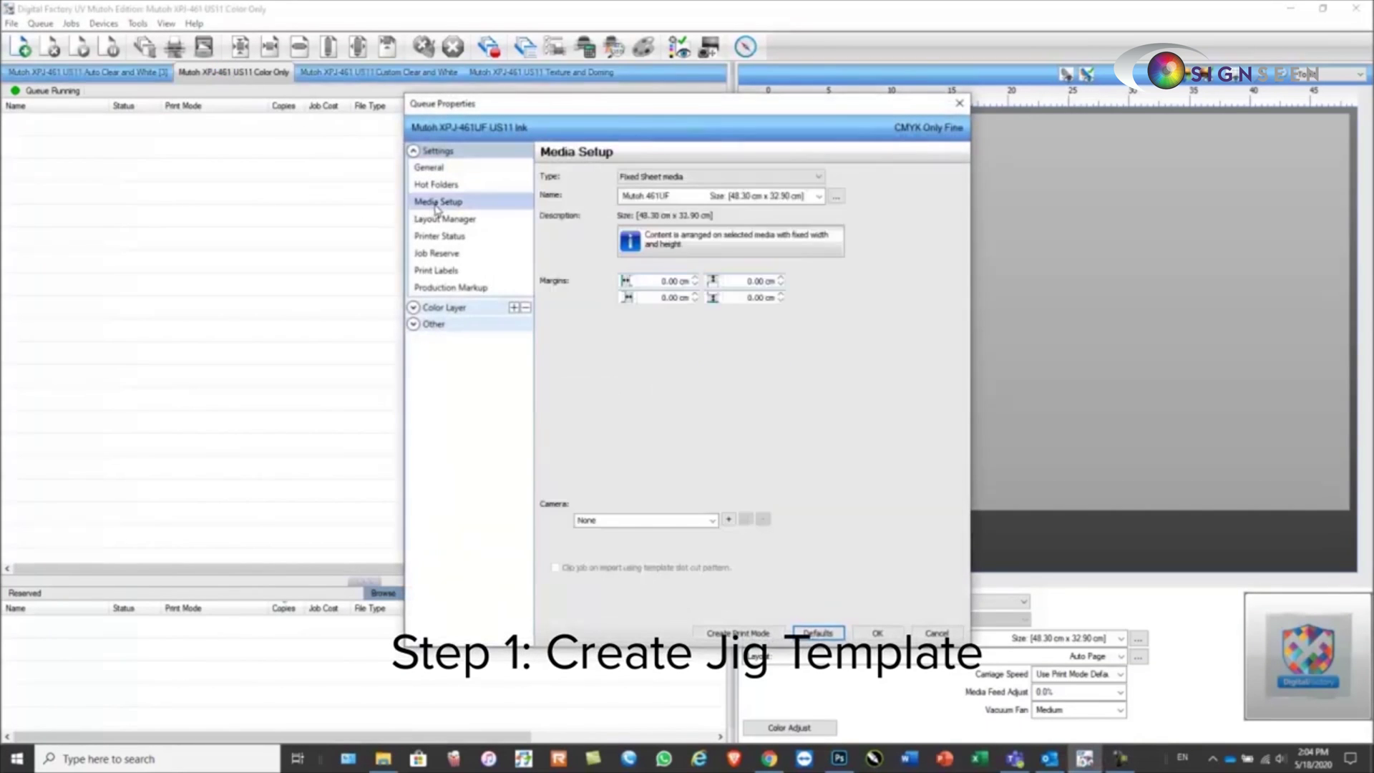
left_click(664, 178)
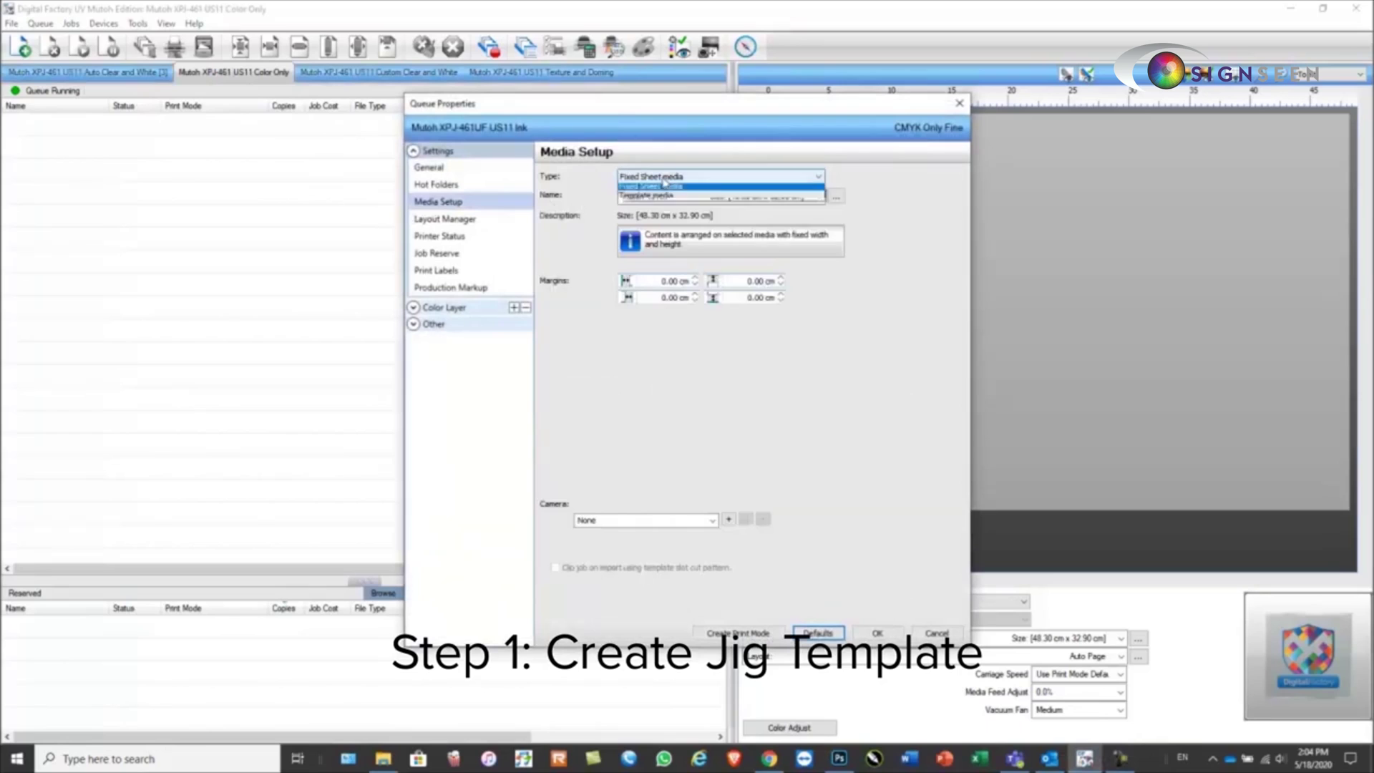
left_click(655, 209)
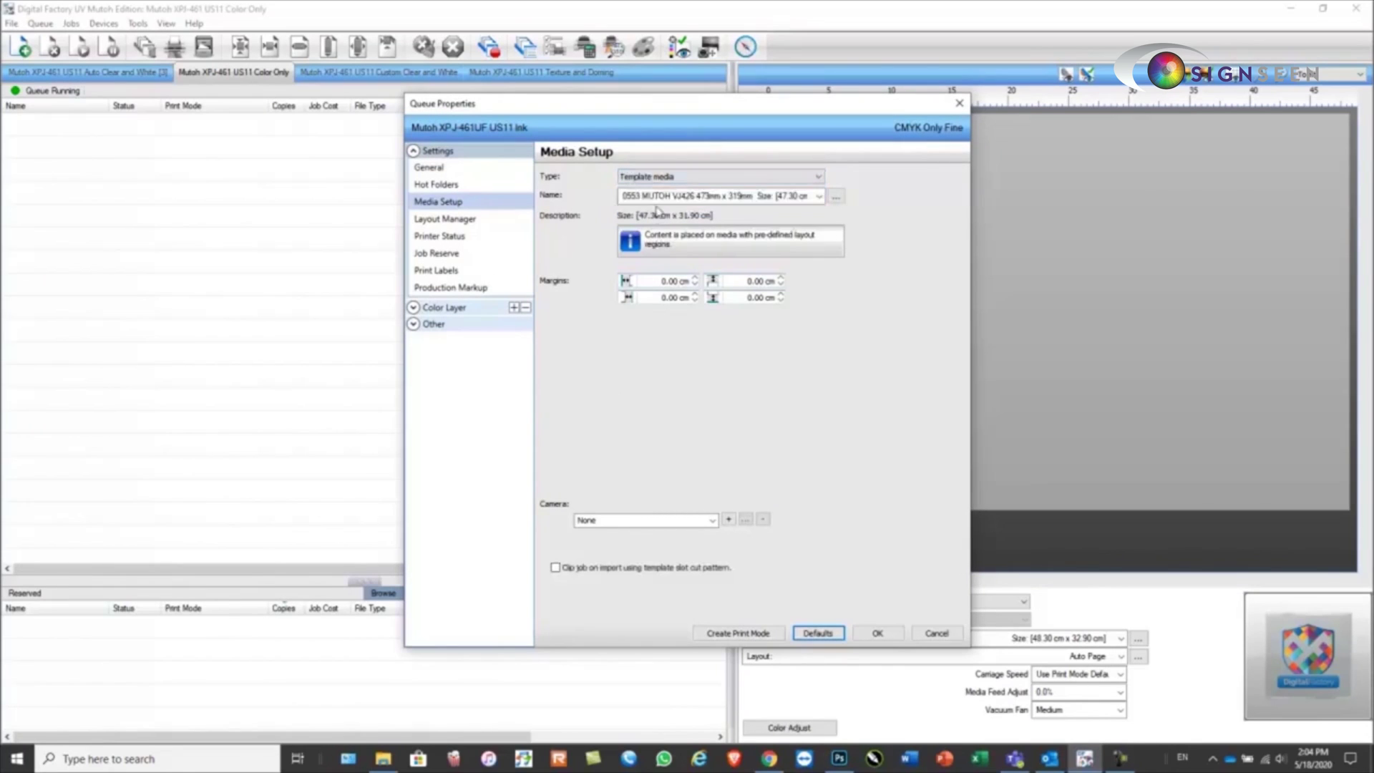
Step: Start a new template media named Business Cards, based on the Mutoh 461UF sheet
left_click(836, 198)
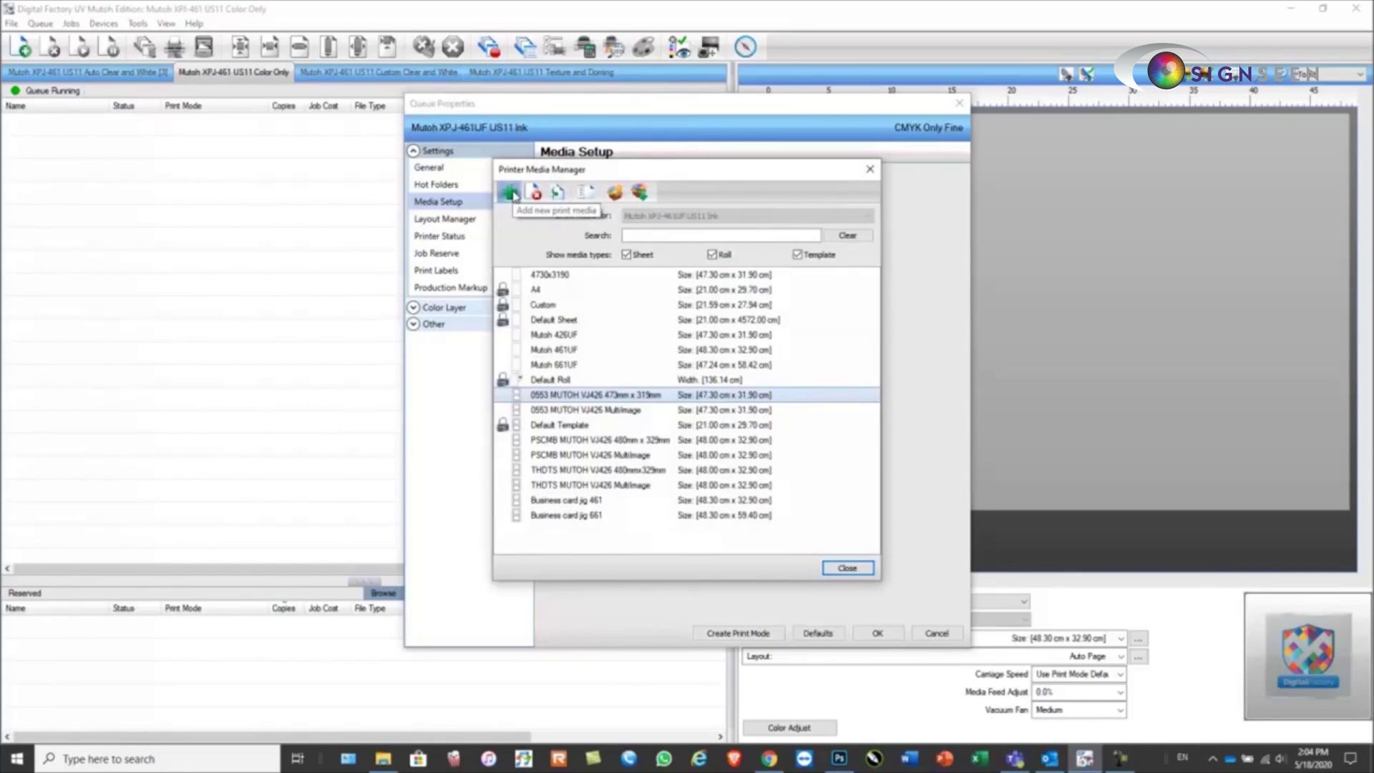
left_click(511, 192)
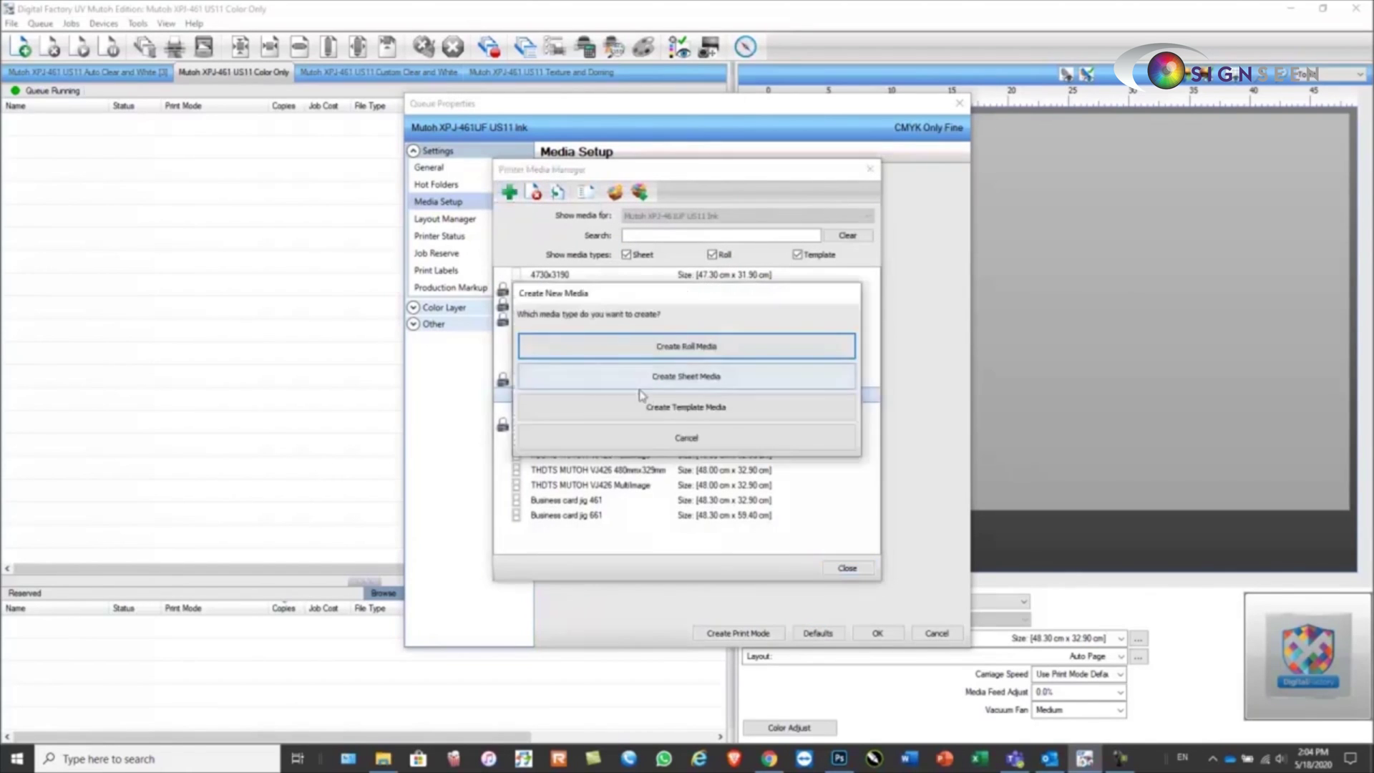
left_click(685, 413)
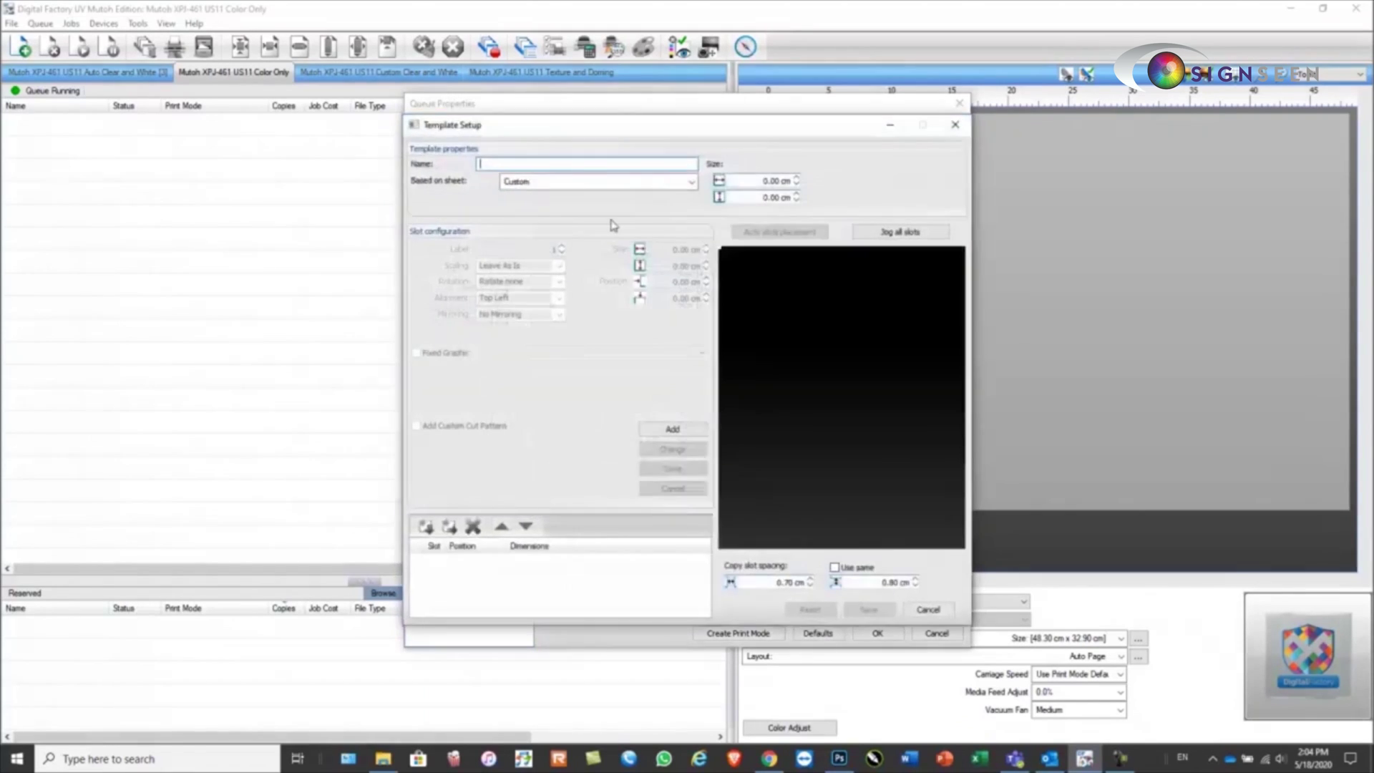
type("Business Cards")
left_click(665, 183)
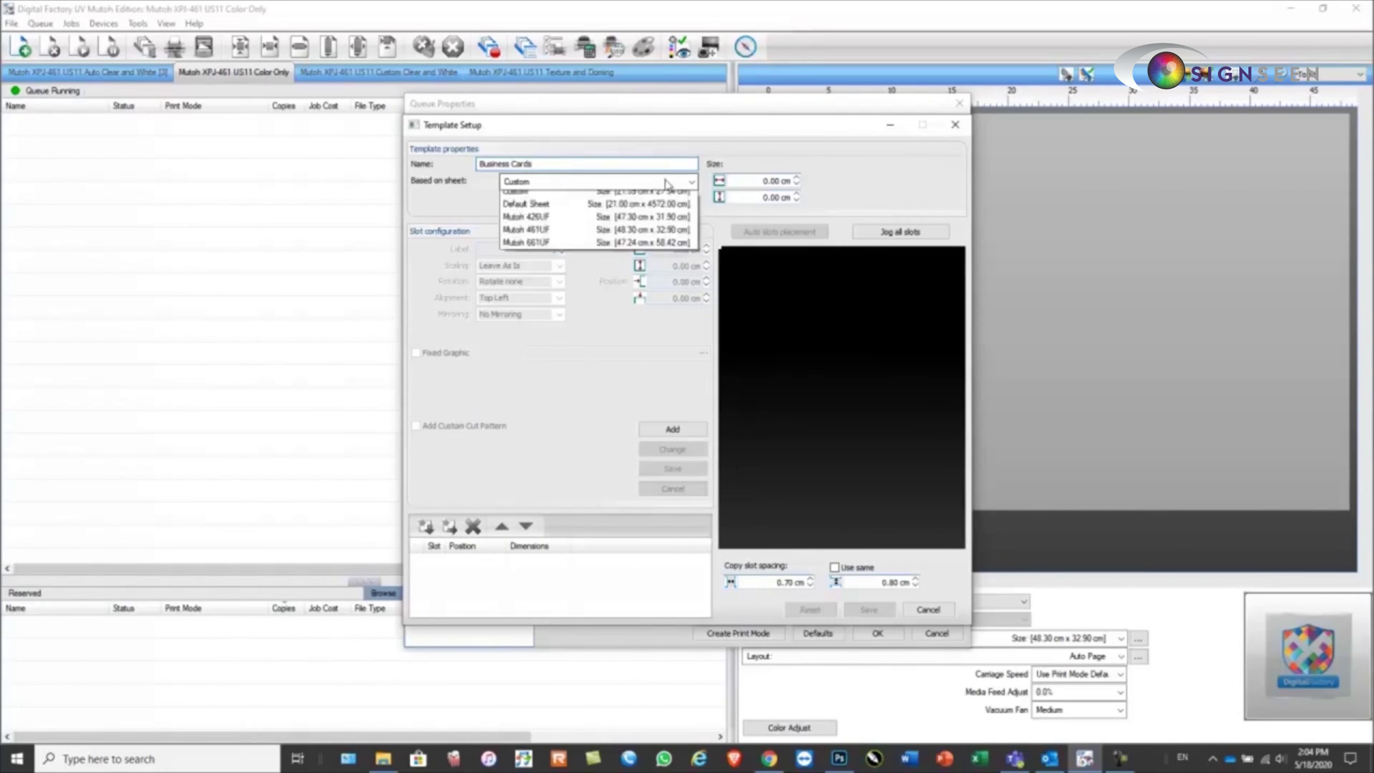
left_click(630, 272)
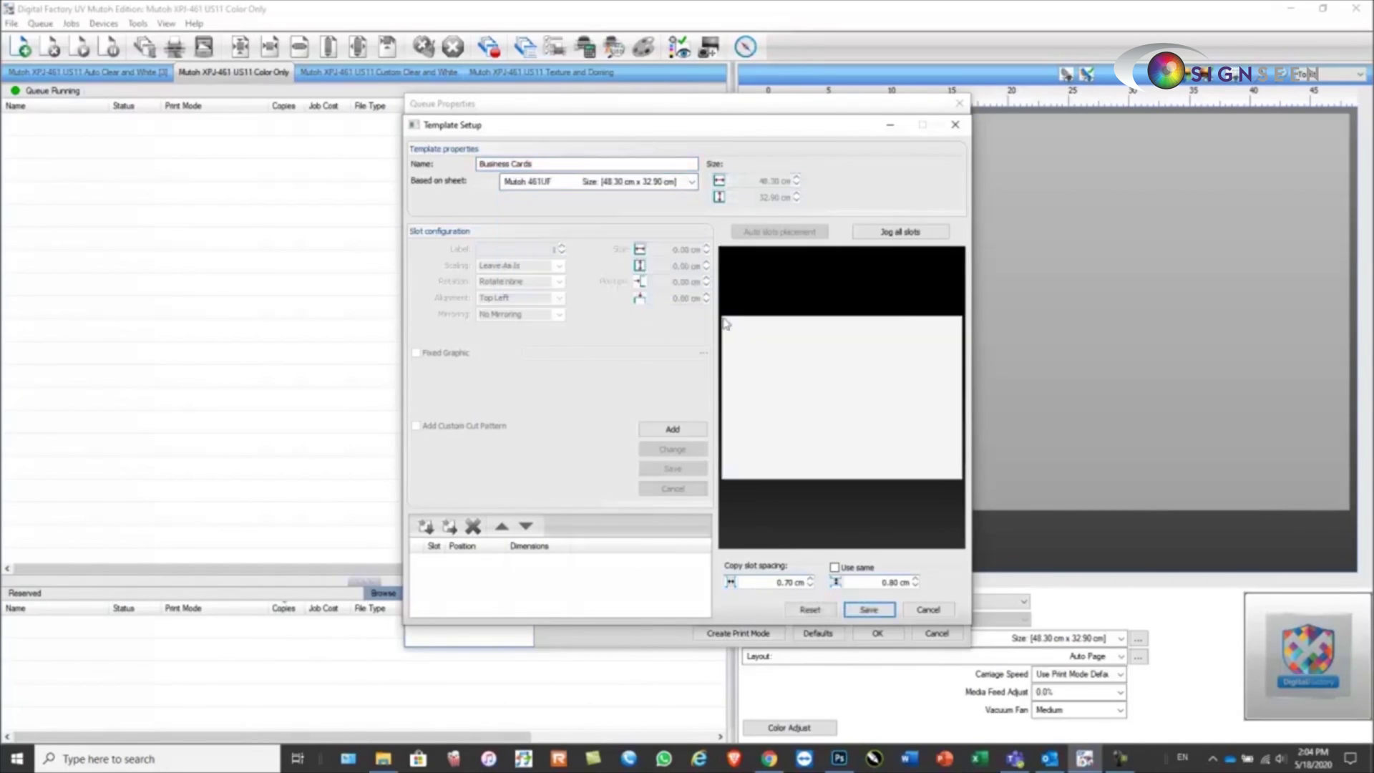
Step: Add a slot 8.80 cm wide and 5.60 cm high, positioned at 0.70 cm horizontally and 0.80 cm vertically
left_click(682, 430)
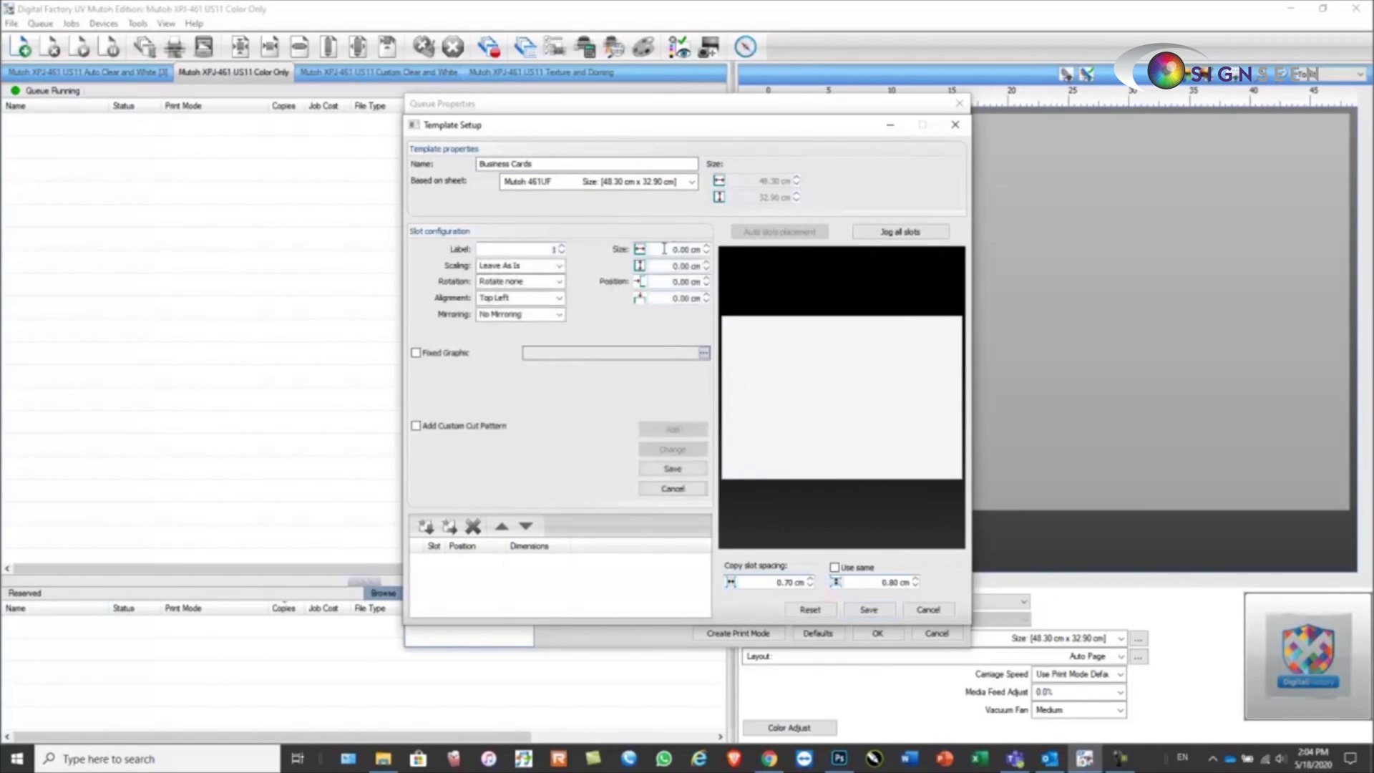
double_click(664, 249)
type("8.80")
key("Tab")
type("5")
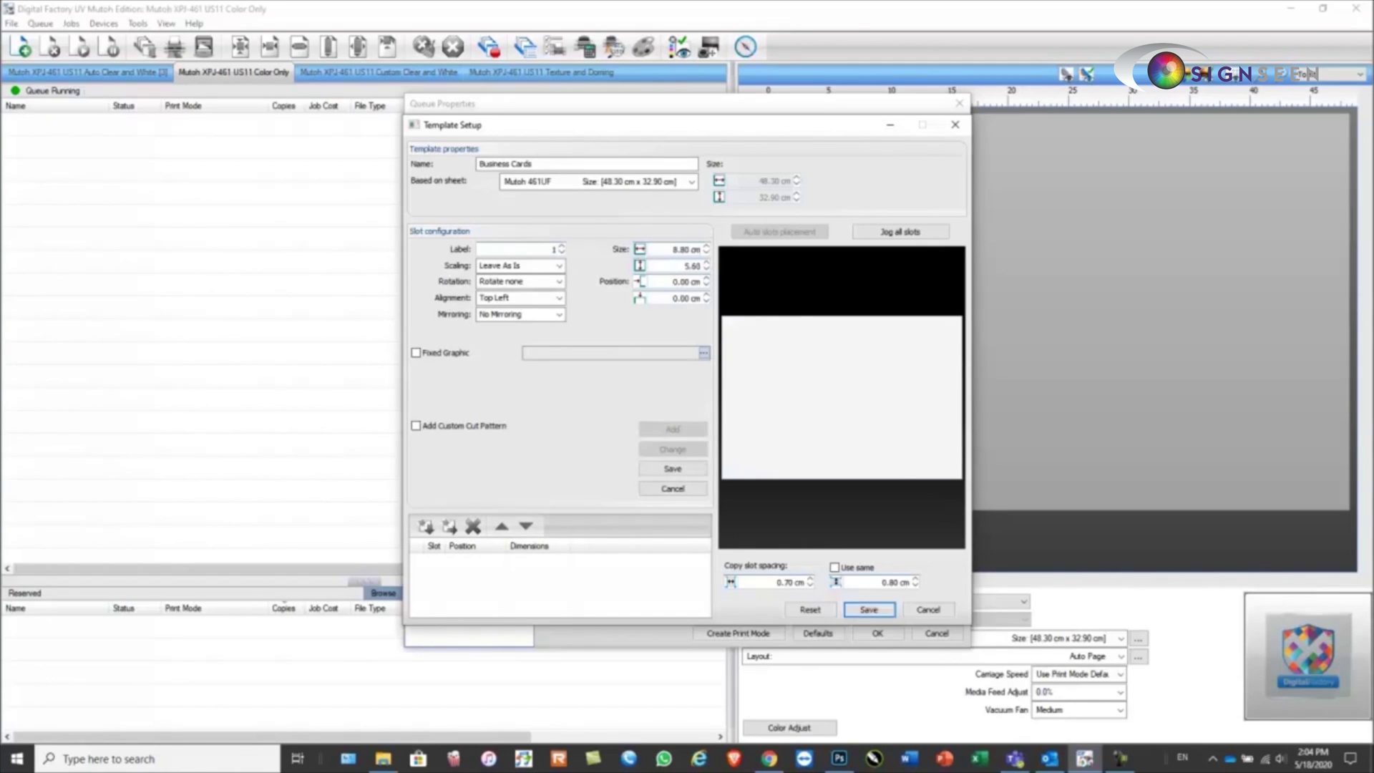
type(".60")
key("Tab")
type("0.7")
key("Tab")
type("0.8")
Step: Set the copy slot spacing to 0.70 cm horizontally and 0.80 cm vertically
double_click(783, 582)
type("0.")
key("Tab")
type("0.")
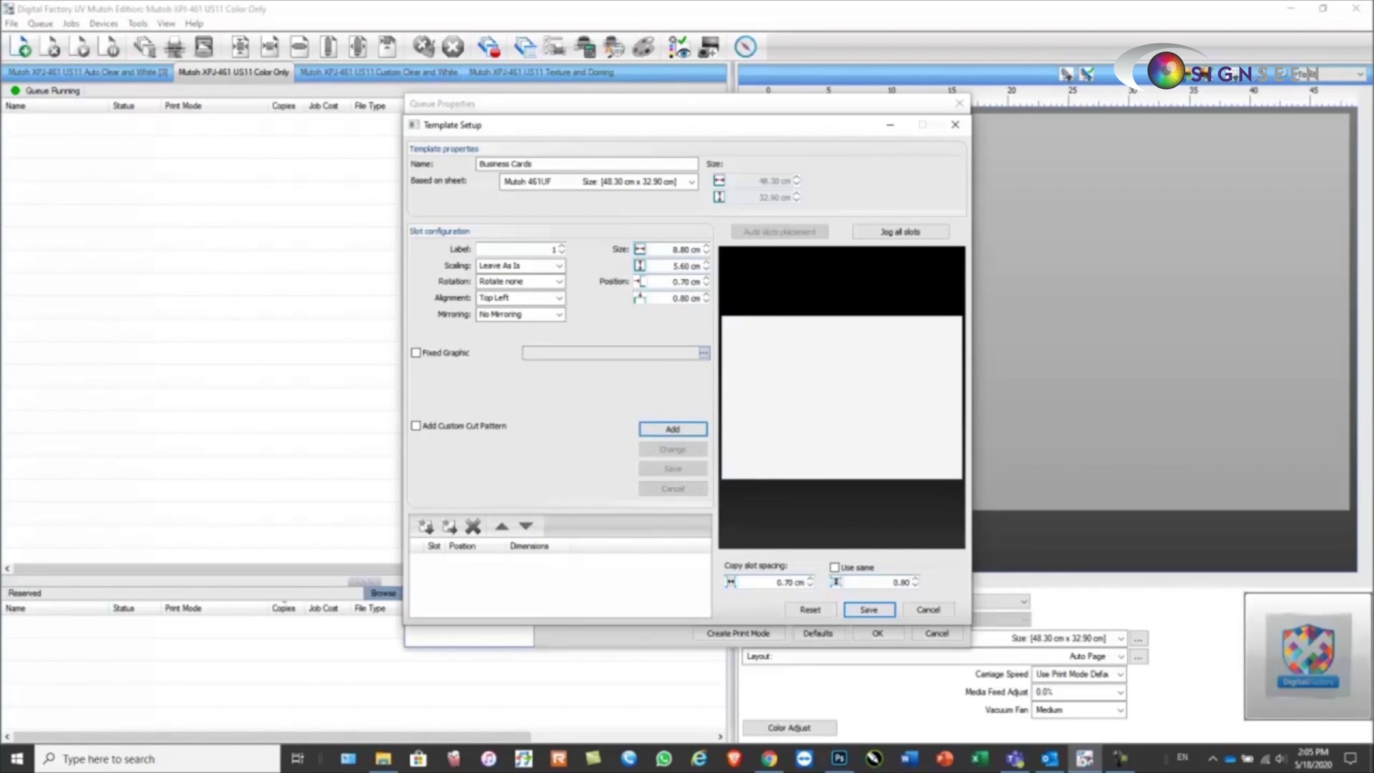
Step: Set the slot's scaling to Scale To Fit: Always, alignment to Center and rotation to Rotate none, and save the slot
left_click(559, 266)
left_click(549, 299)
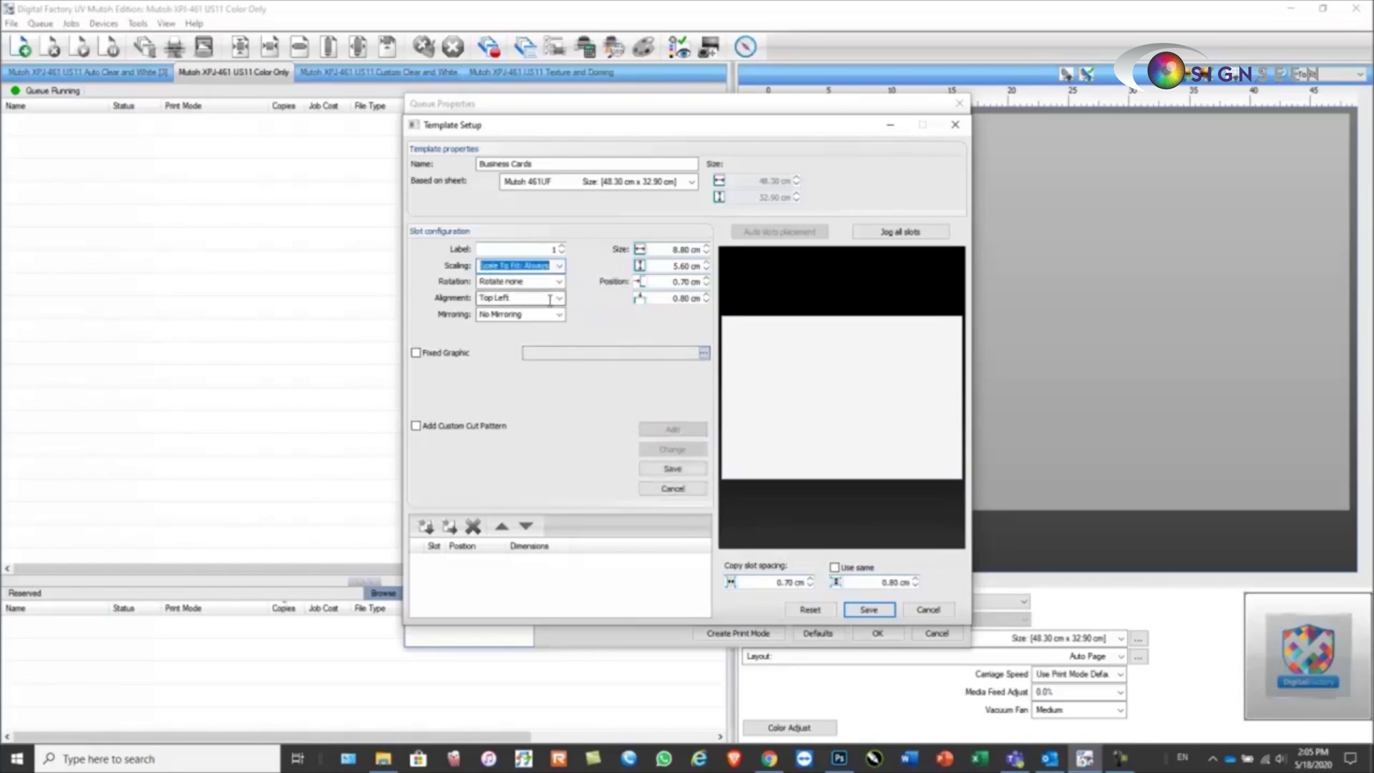
left_click(559, 298)
left_click(523, 351)
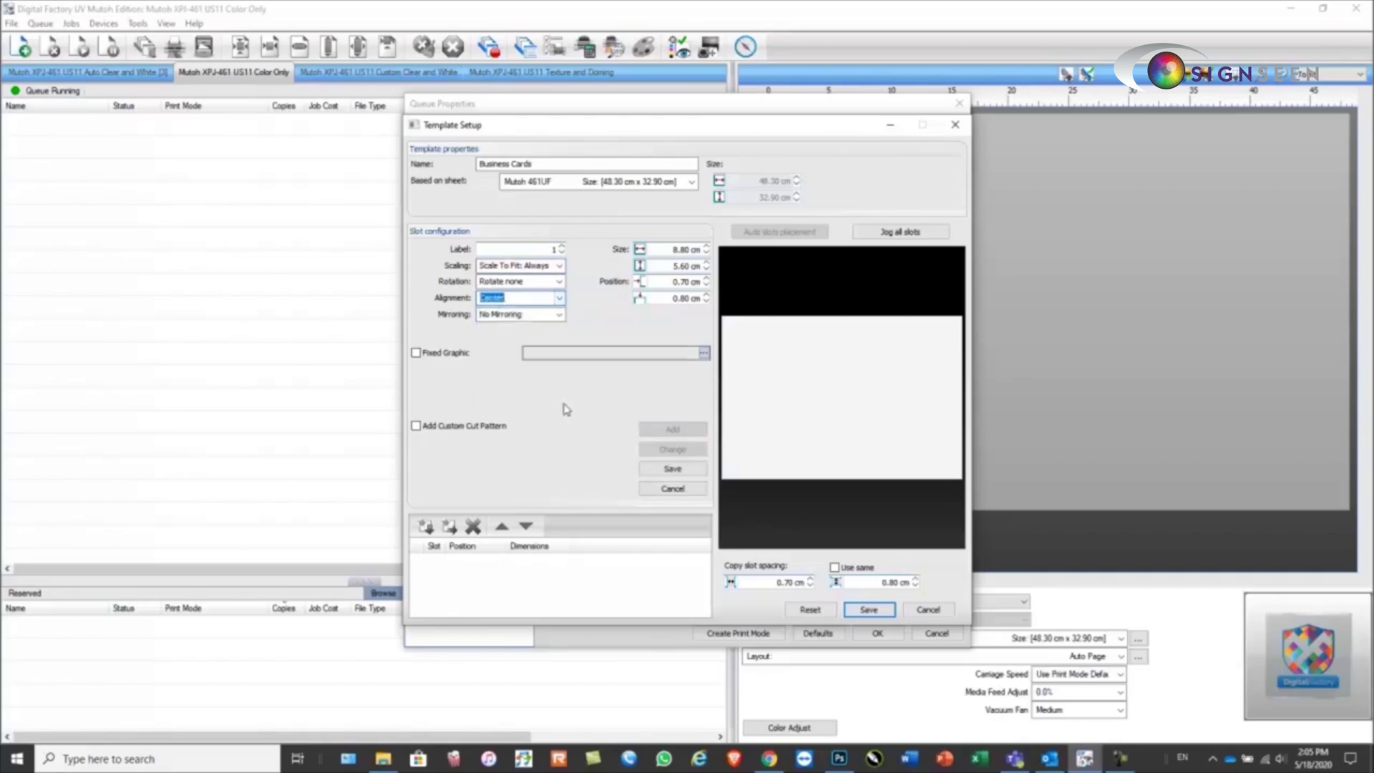
left_click(559, 281)
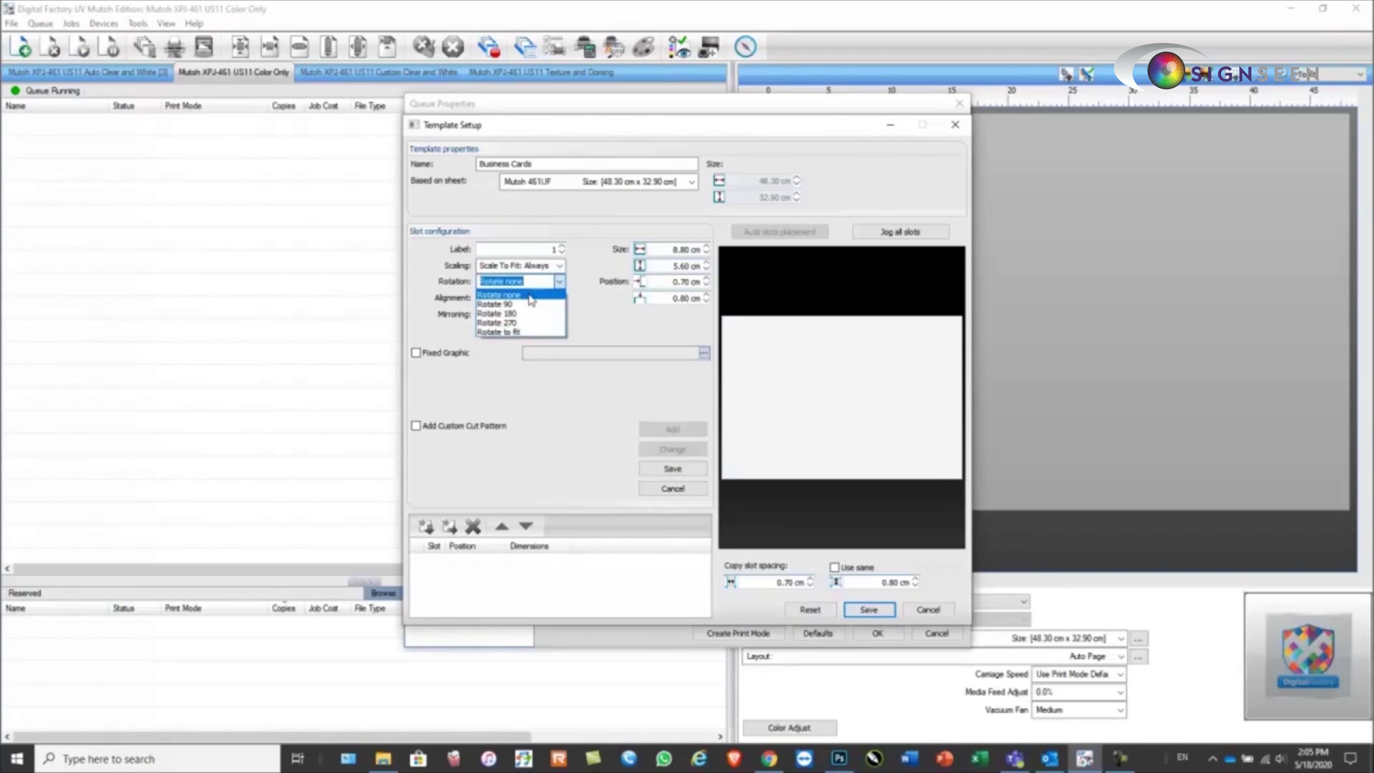
left_click(531, 300)
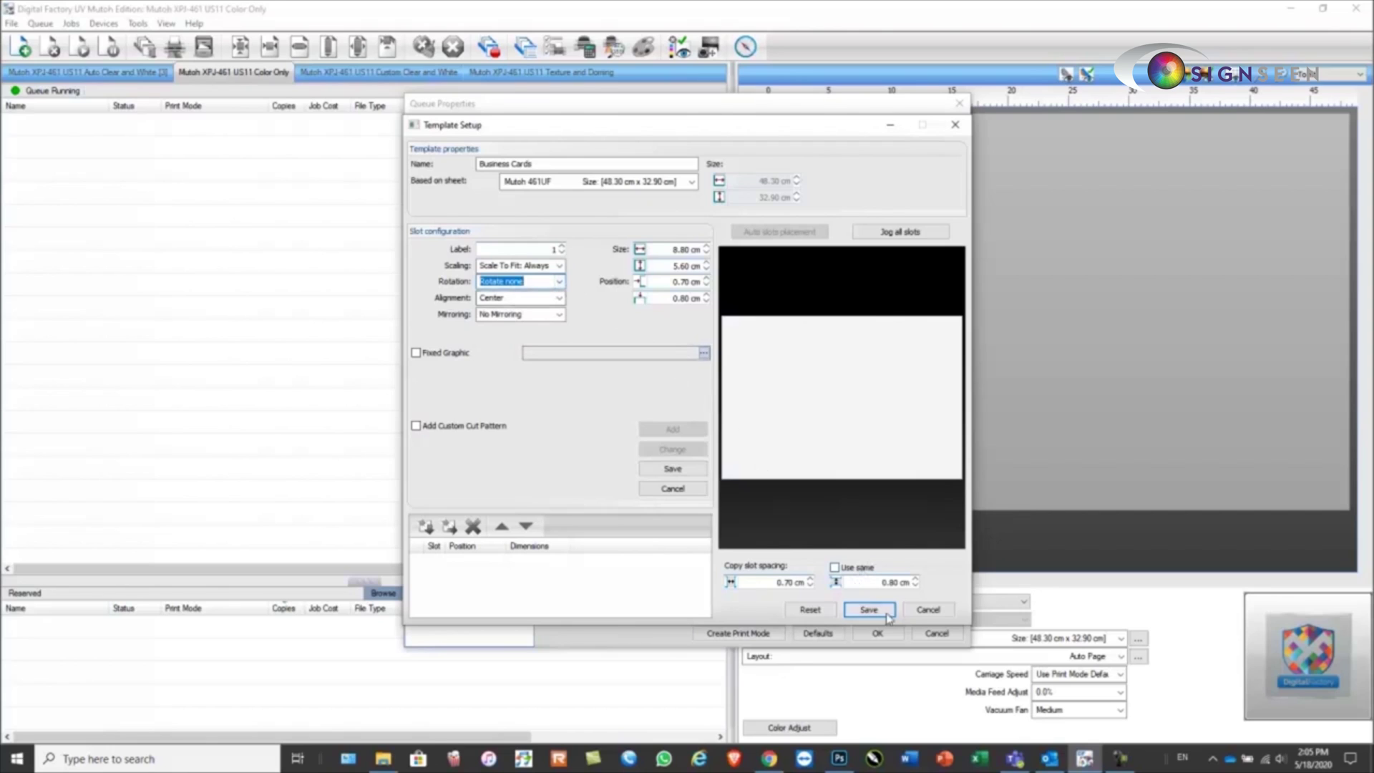
left_click(672, 468)
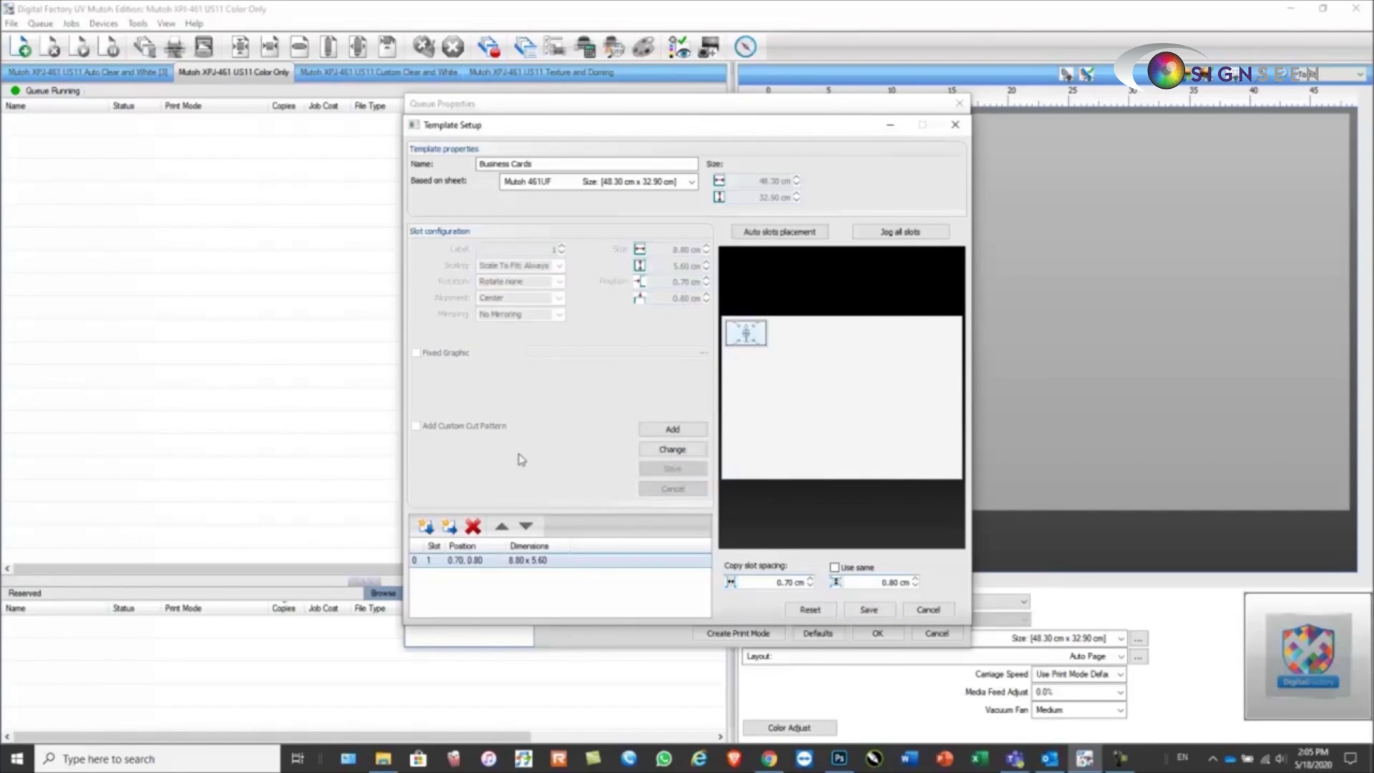
Step: Copy the slot across the sheet four times to make a first row of five slots
left_click(450, 530)
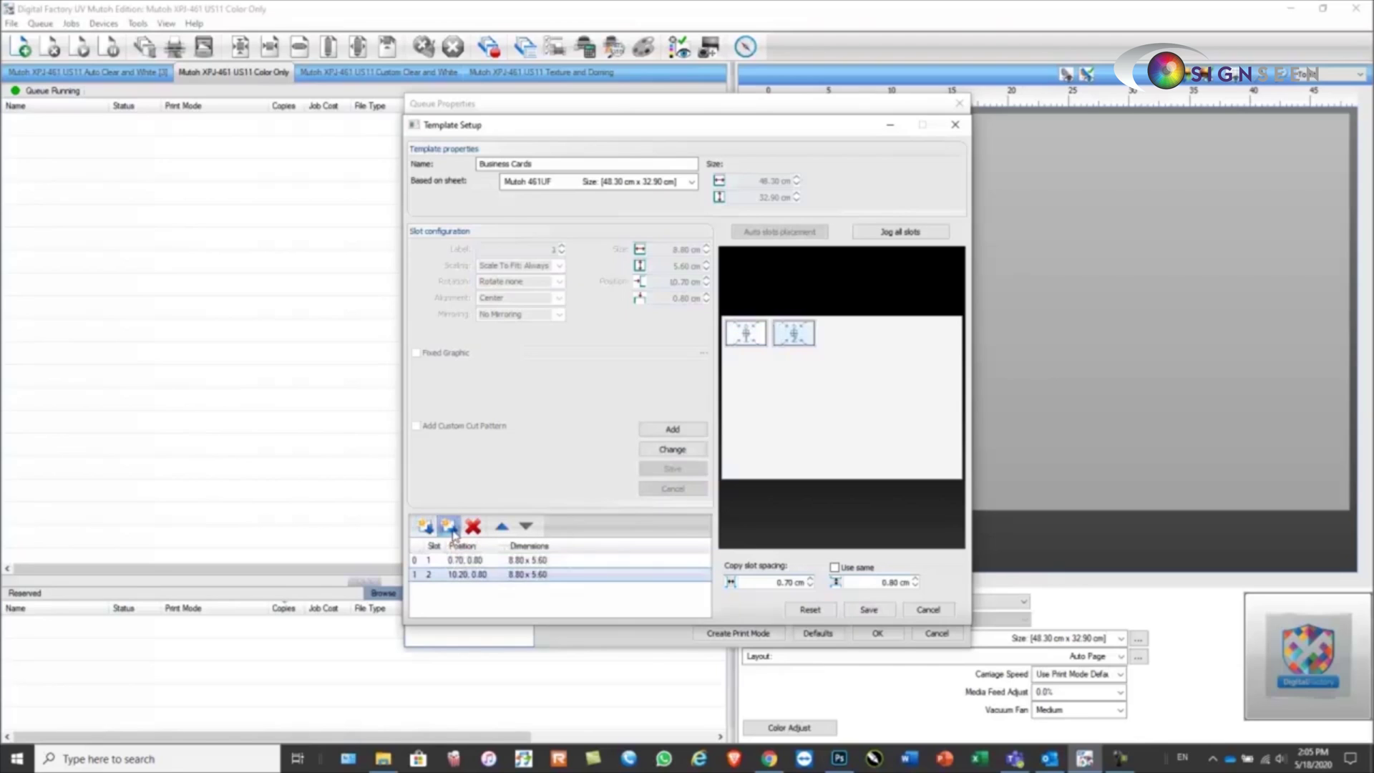
left_click(450, 529)
left_click(450, 530)
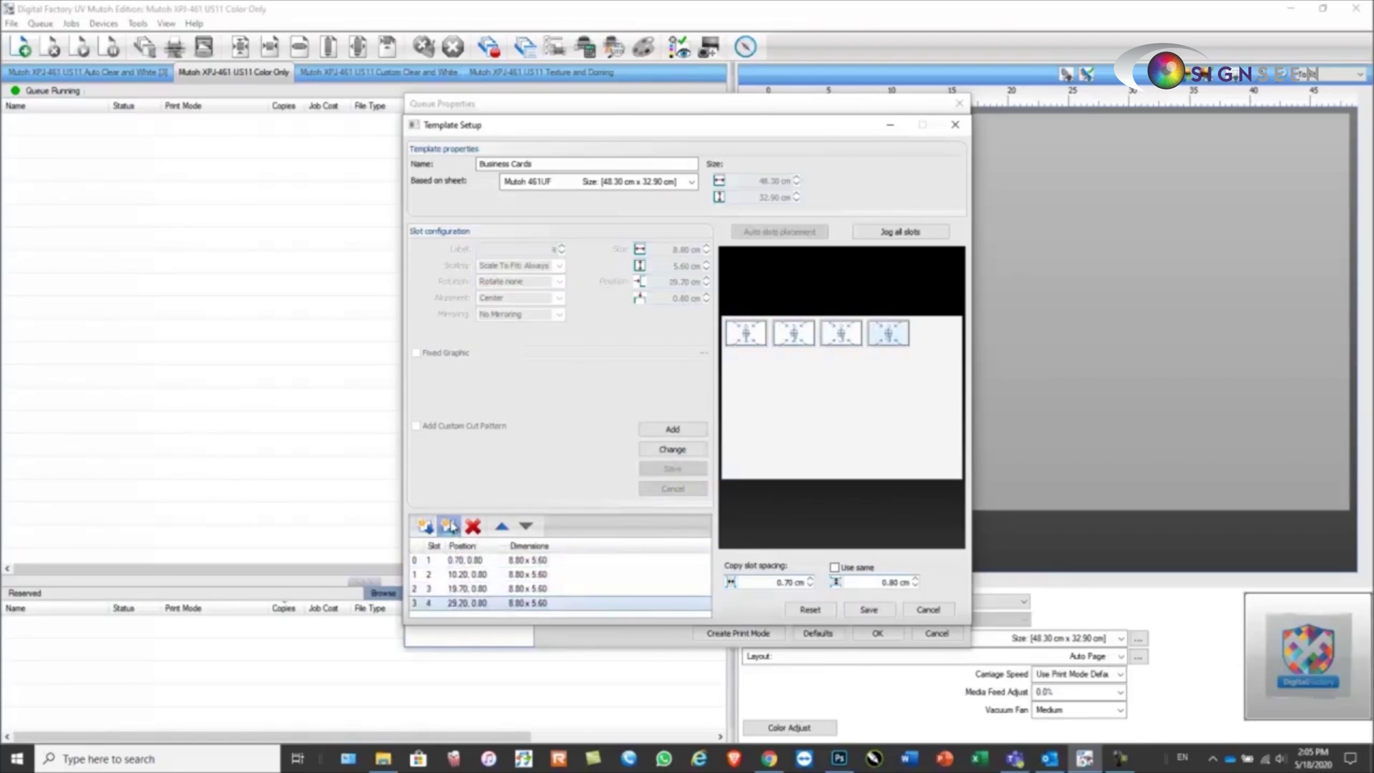
left_click(450, 530)
Step: Copy slot 1 downwards four times to complete the first column of five slots
left_click(746, 334)
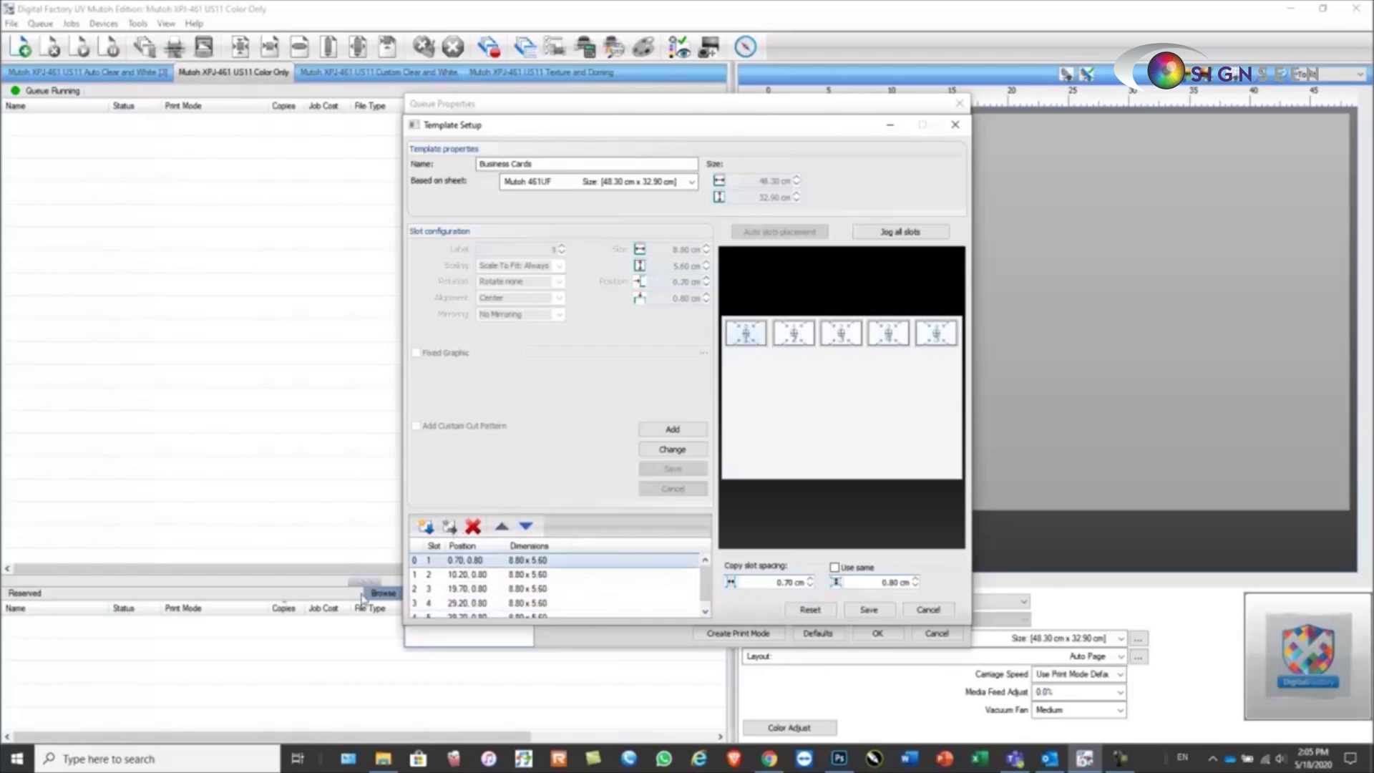
left_click(426, 527)
left_click(426, 528)
left_click(427, 528)
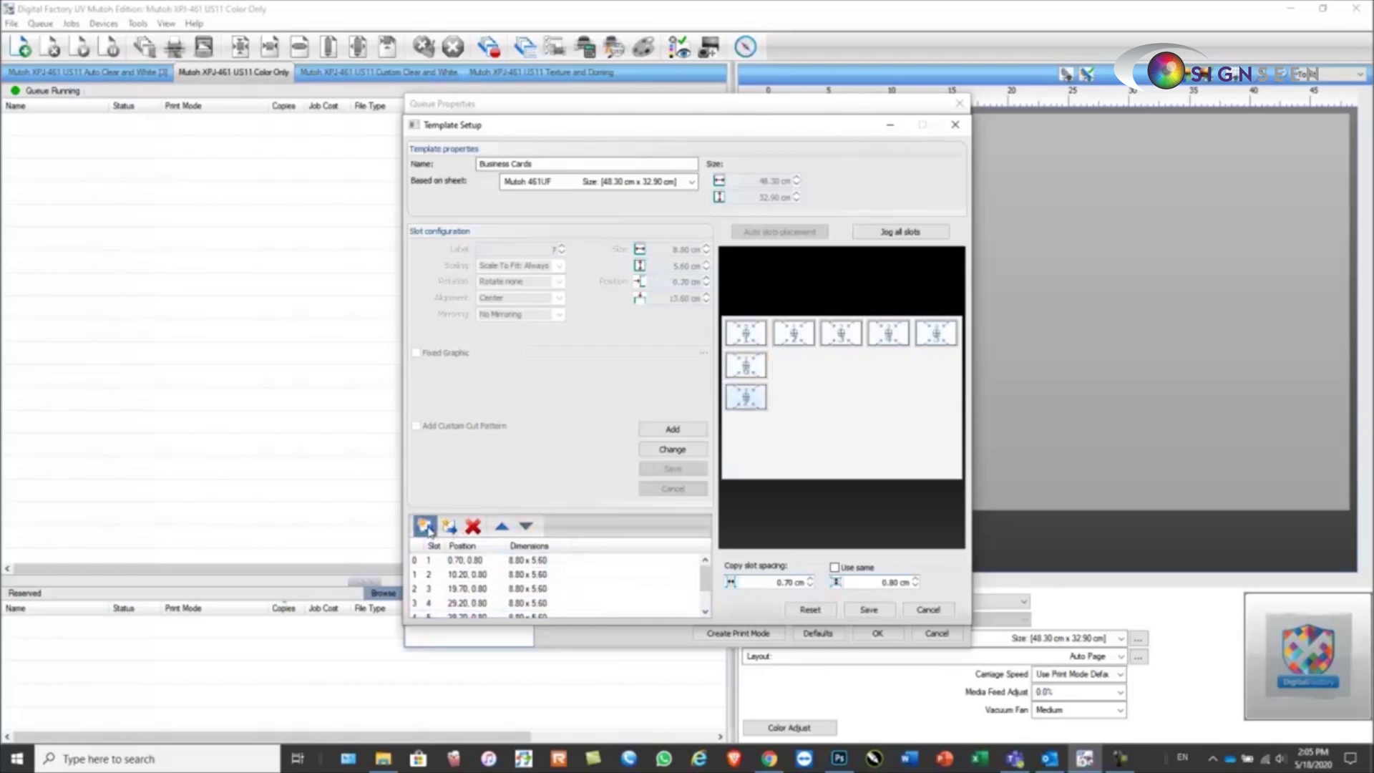
left_click(426, 528)
Step: Copy slot 2 downwards four times to complete the second column
left_click(795, 344)
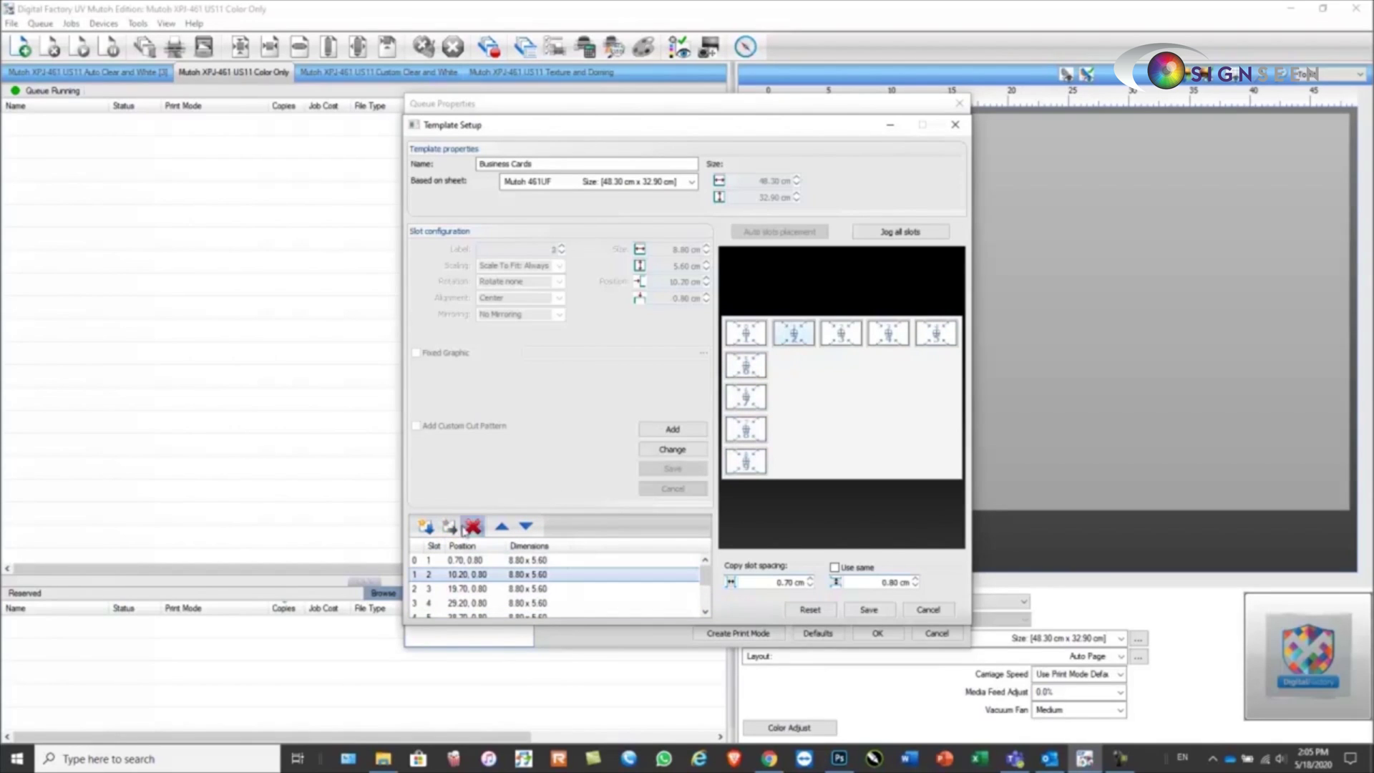
left_click(427, 528)
left_click(426, 528)
left_click(426, 527)
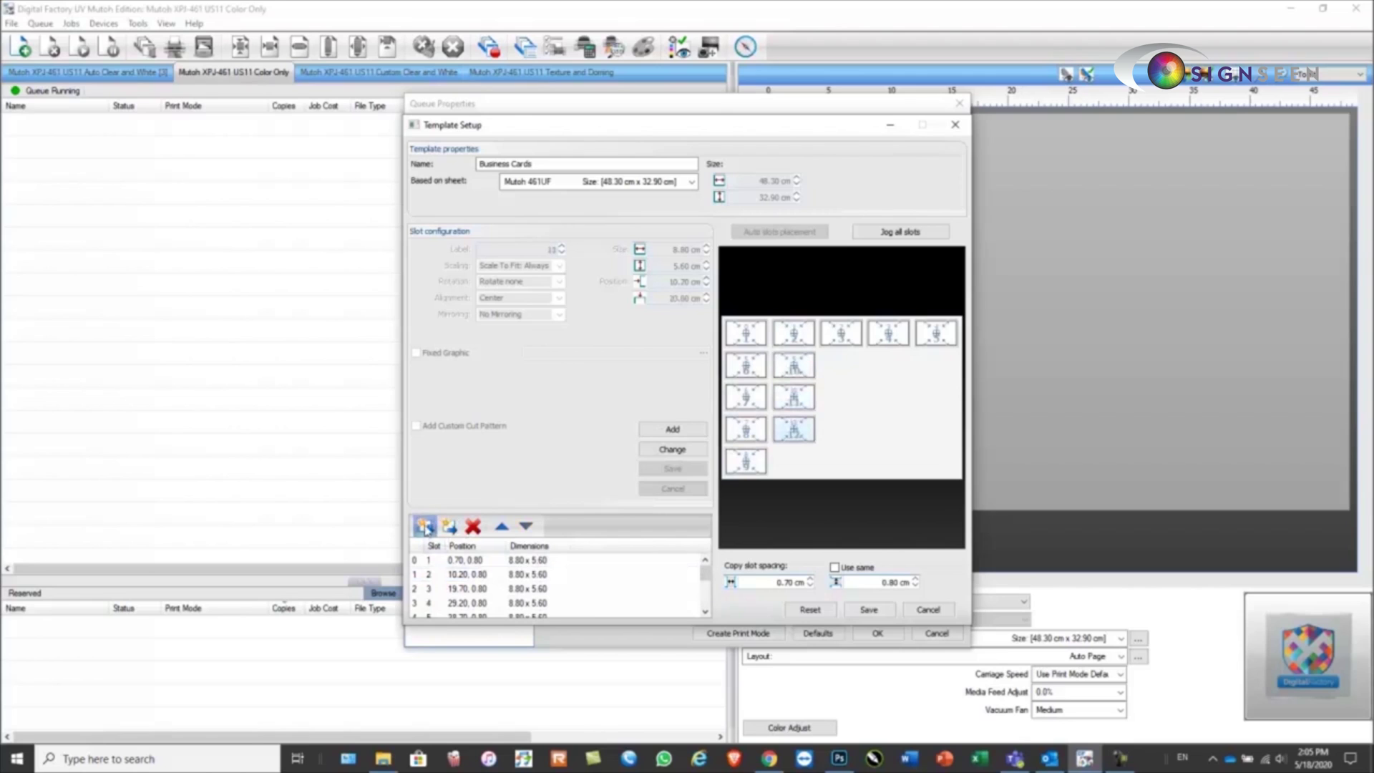
left_click(426, 528)
Step: Copy slot 3 downwards four times to complete the third column
left_click(842, 335)
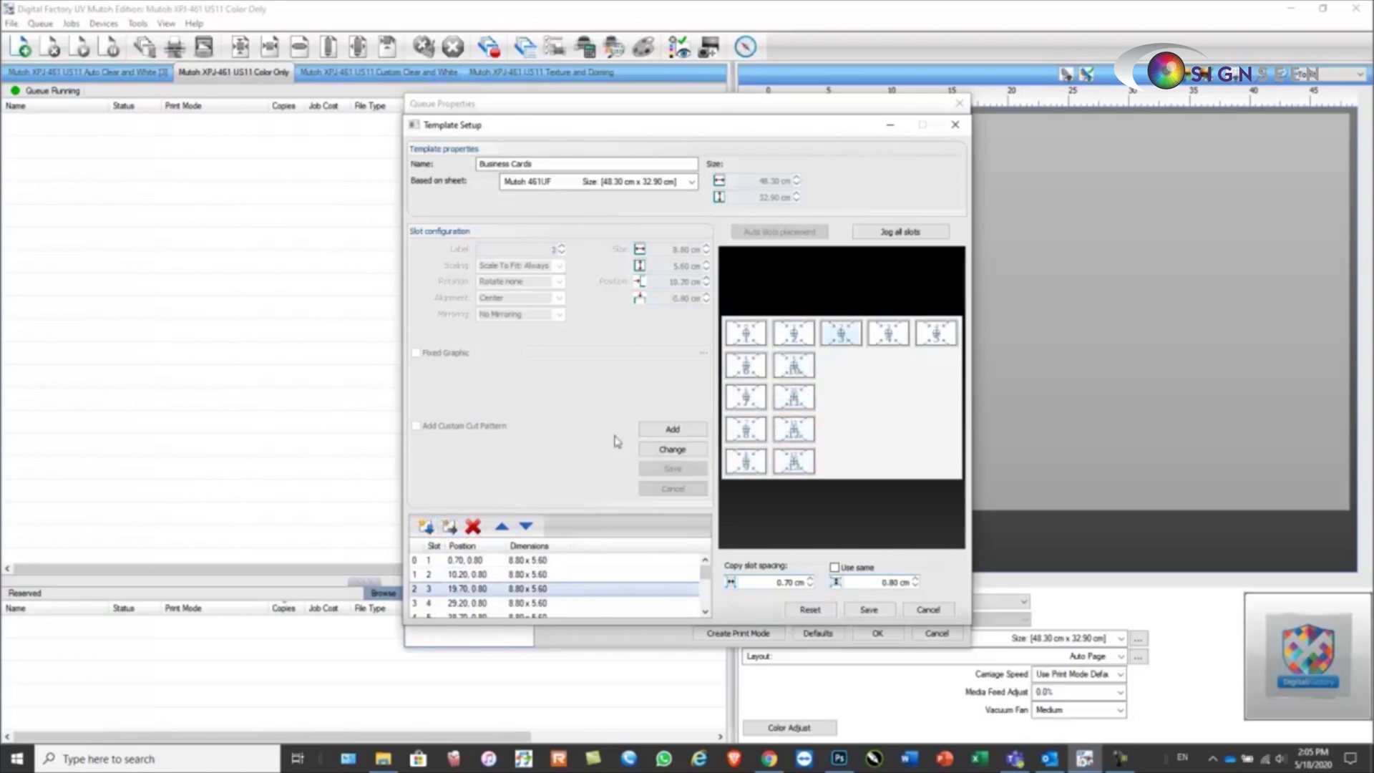
left_click(426, 528)
left_click(427, 527)
left_click(427, 528)
left_click(427, 528)
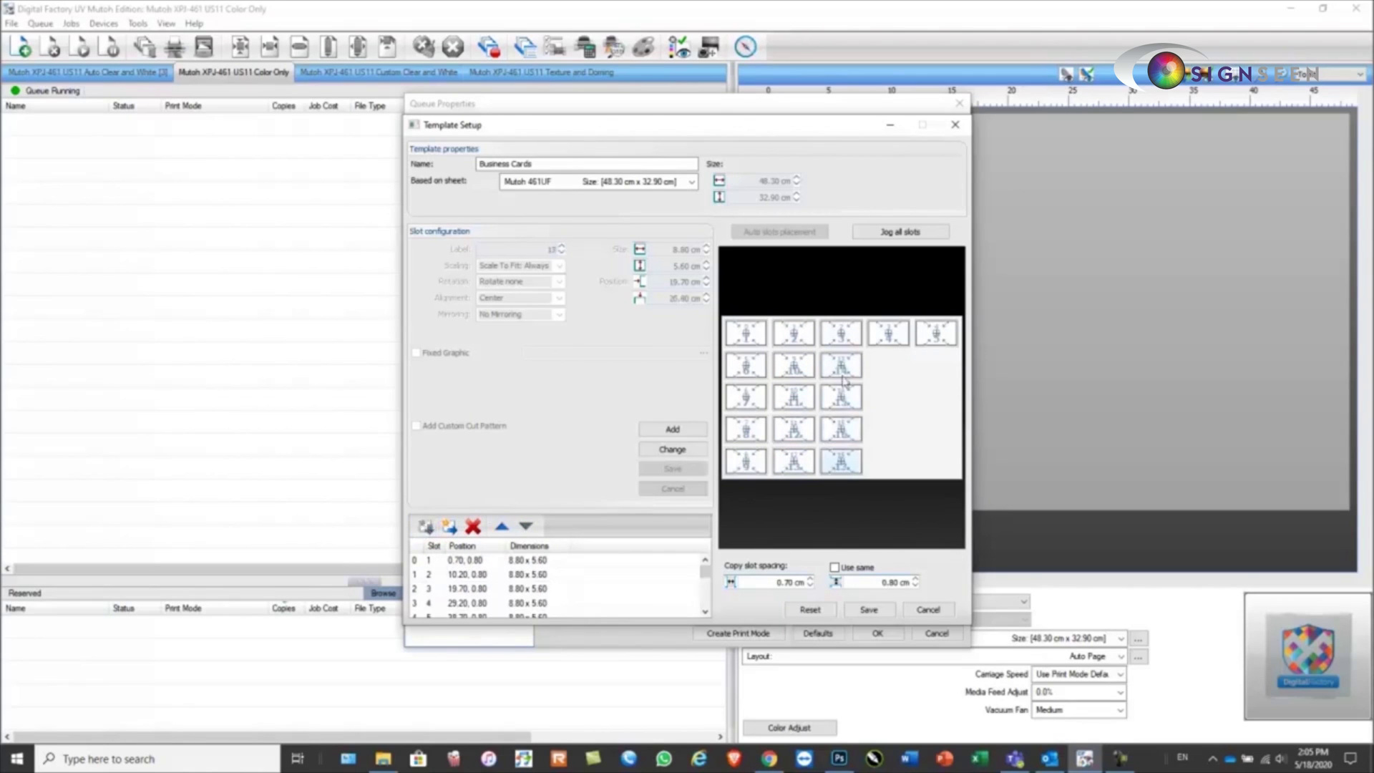
Step: Copy slot 4 downwards four times to complete the fourth column
left_click(889, 333)
left_click(427, 528)
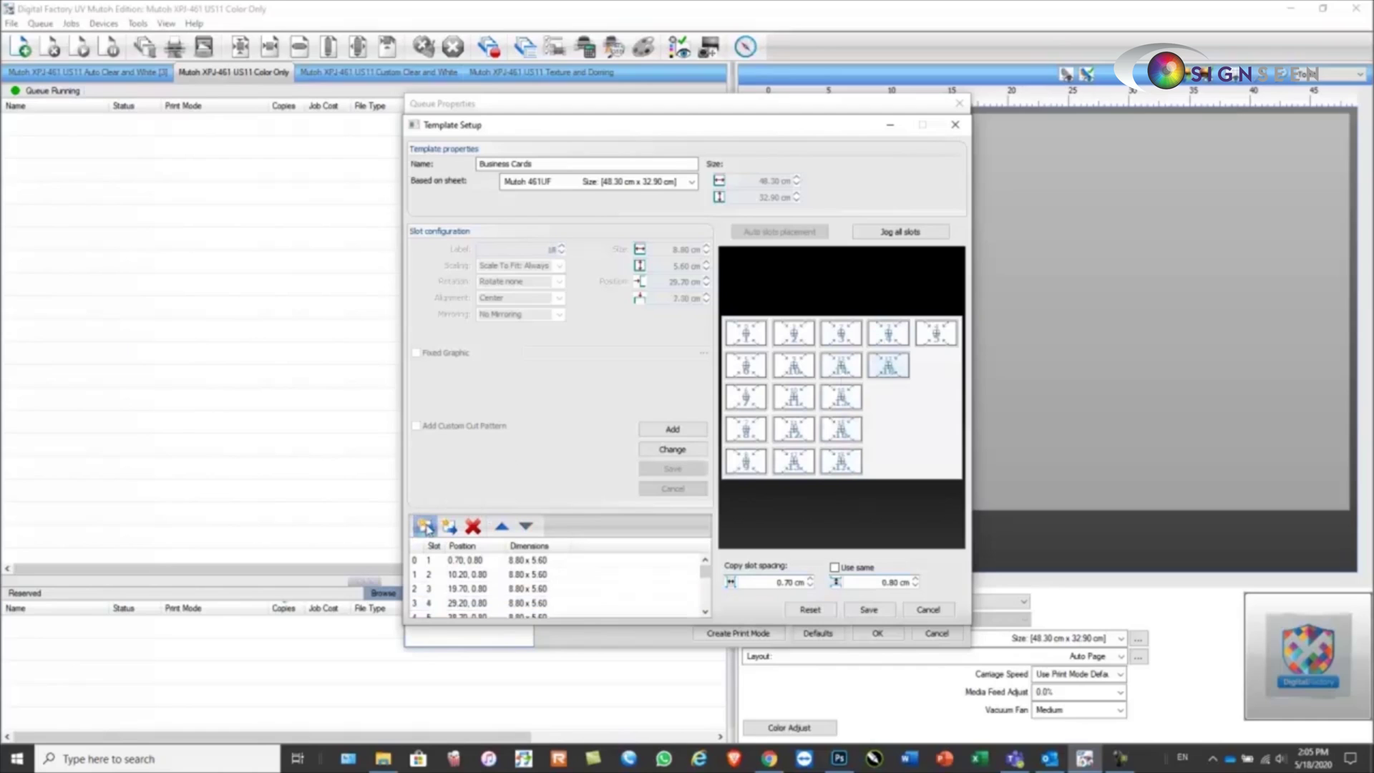
left_click(427, 528)
left_click(427, 527)
left_click(426, 527)
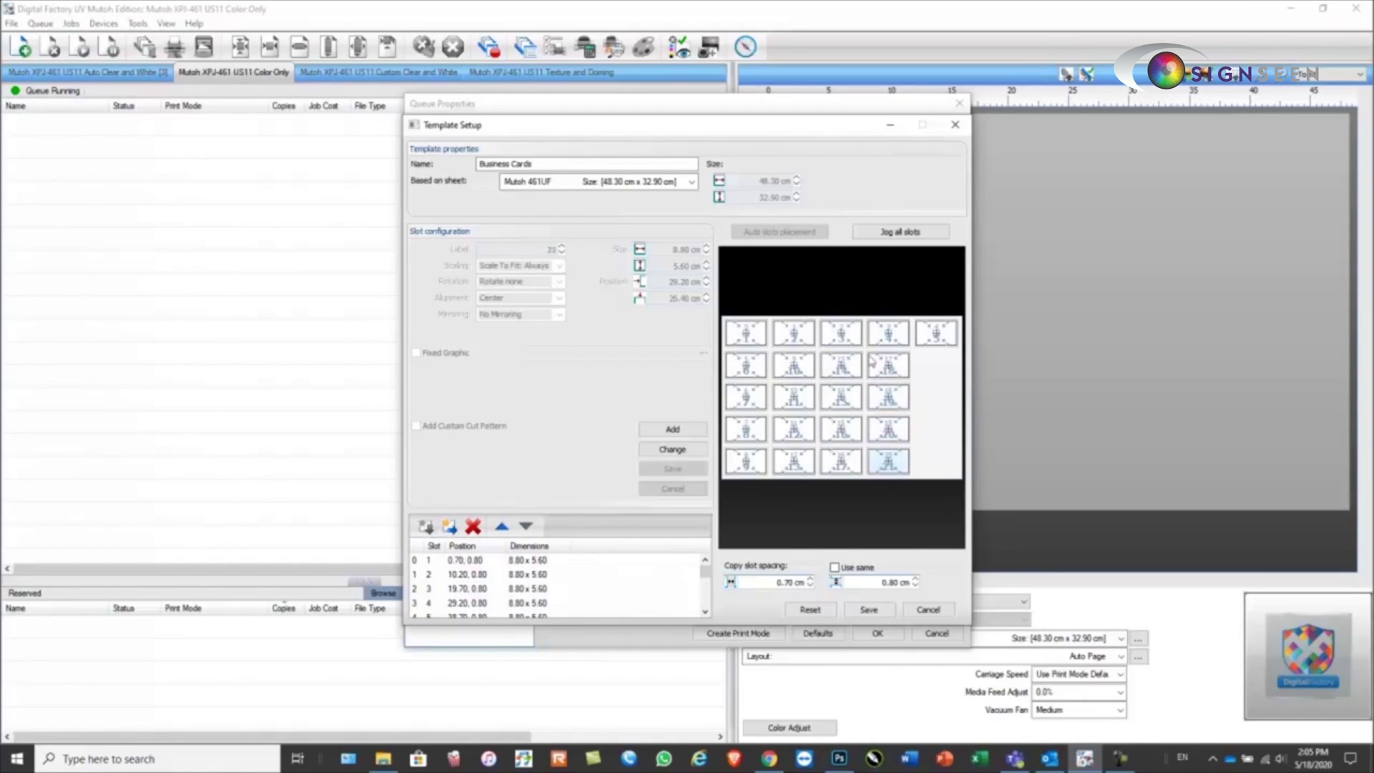
Step: Copy slot 5 downwards four times to complete the fifth column of the five-by-five jig layout
left_click(938, 335)
left_click(427, 528)
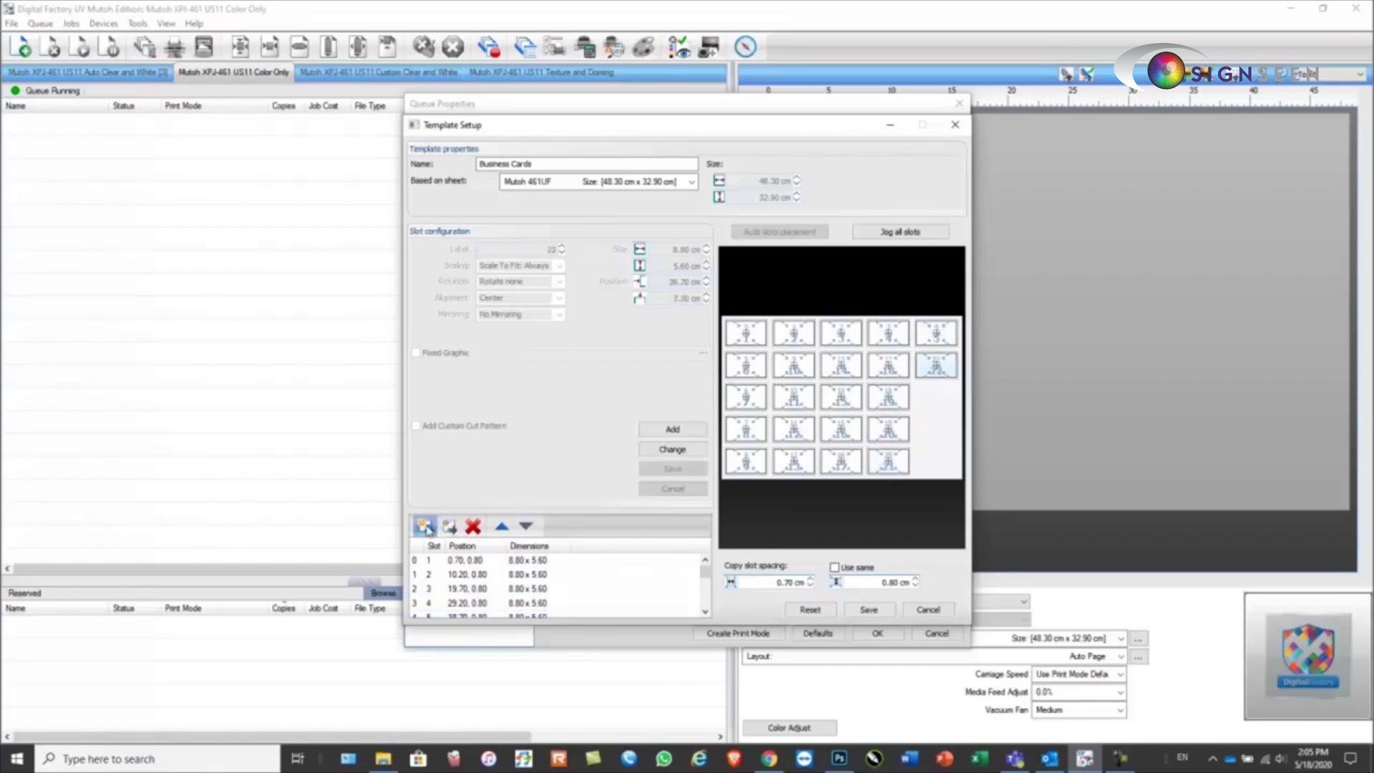
left_click(427, 527)
left_click(426, 527)
left_click(427, 527)
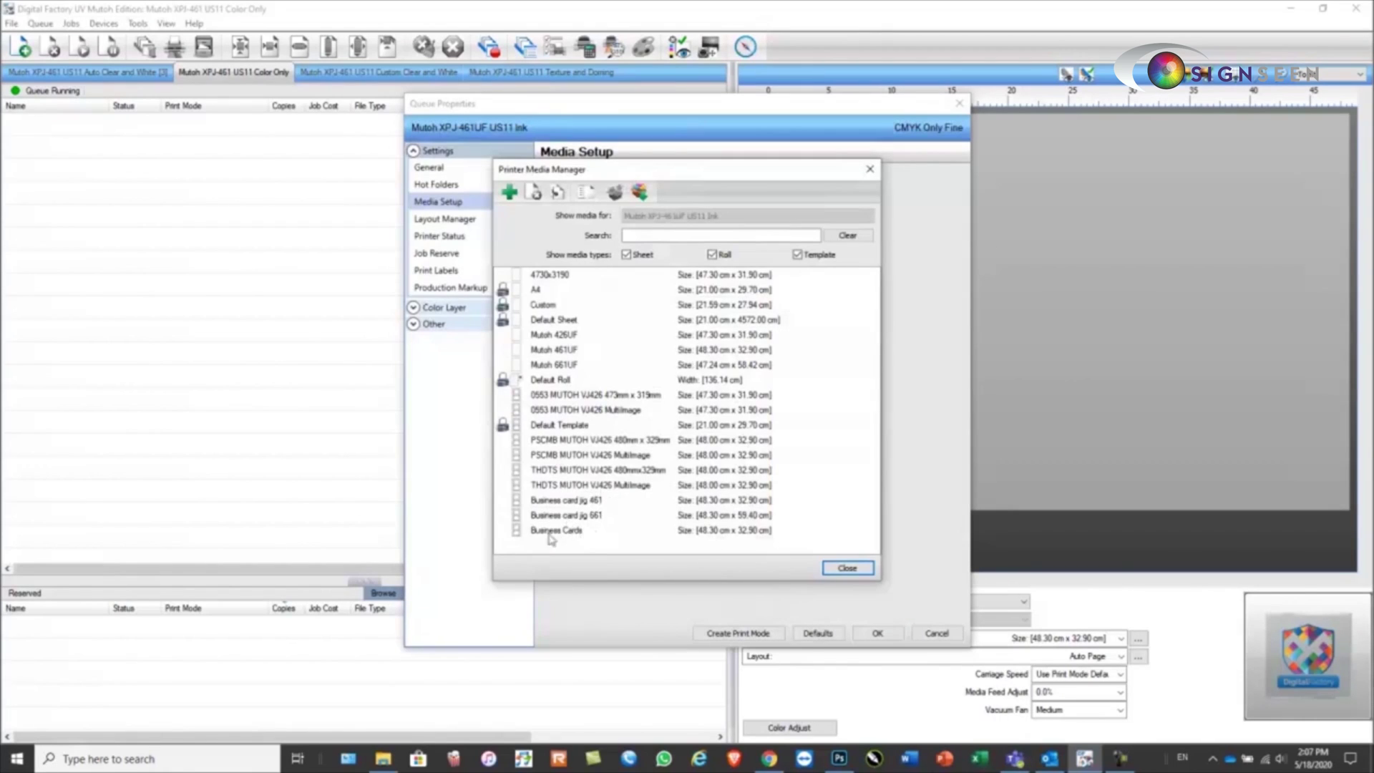
Step: Choose the Business Cards template in the media manager as the queue's media and return to the media setup
left_click(561, 532)
left_click(829, 567)
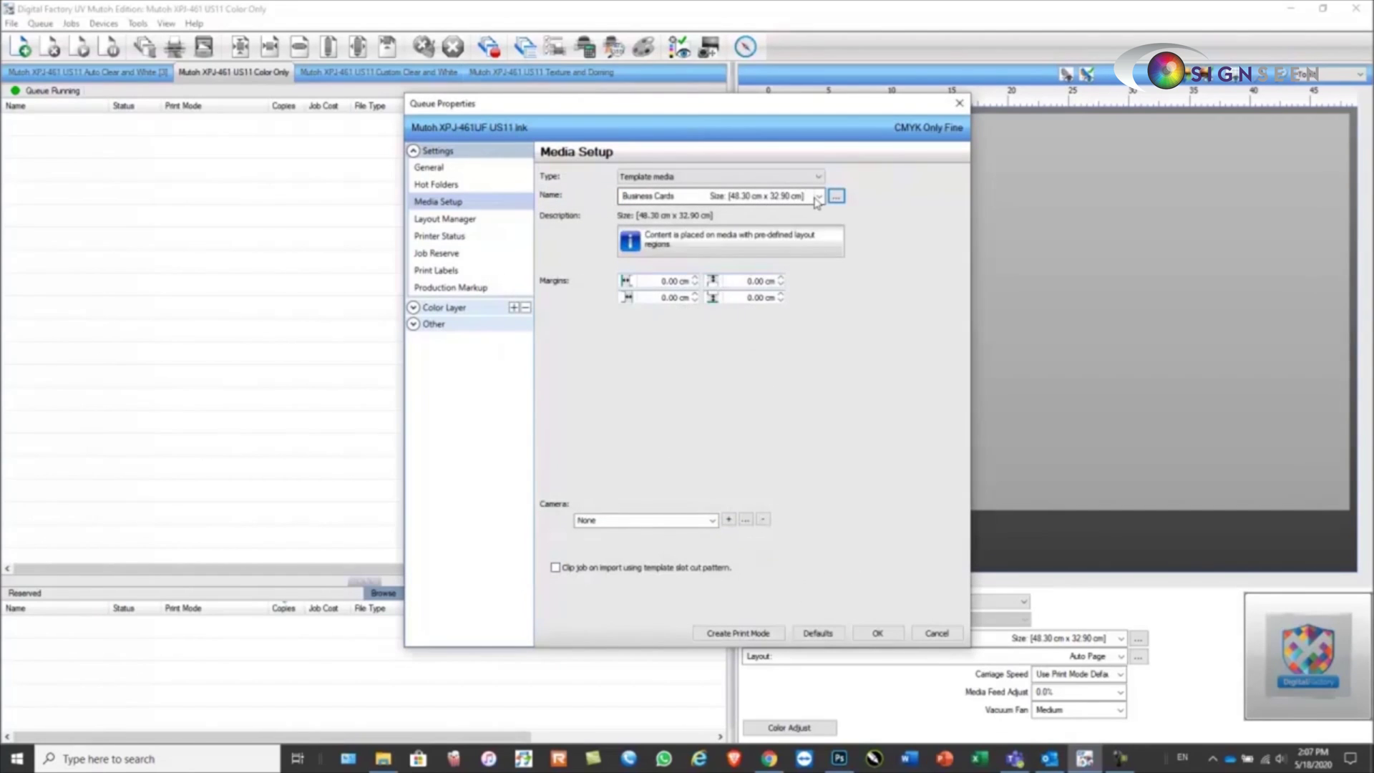
Step: Keep the Business Cards template selected as the queue's template media and apply the queue properties
left_click(819, 202)
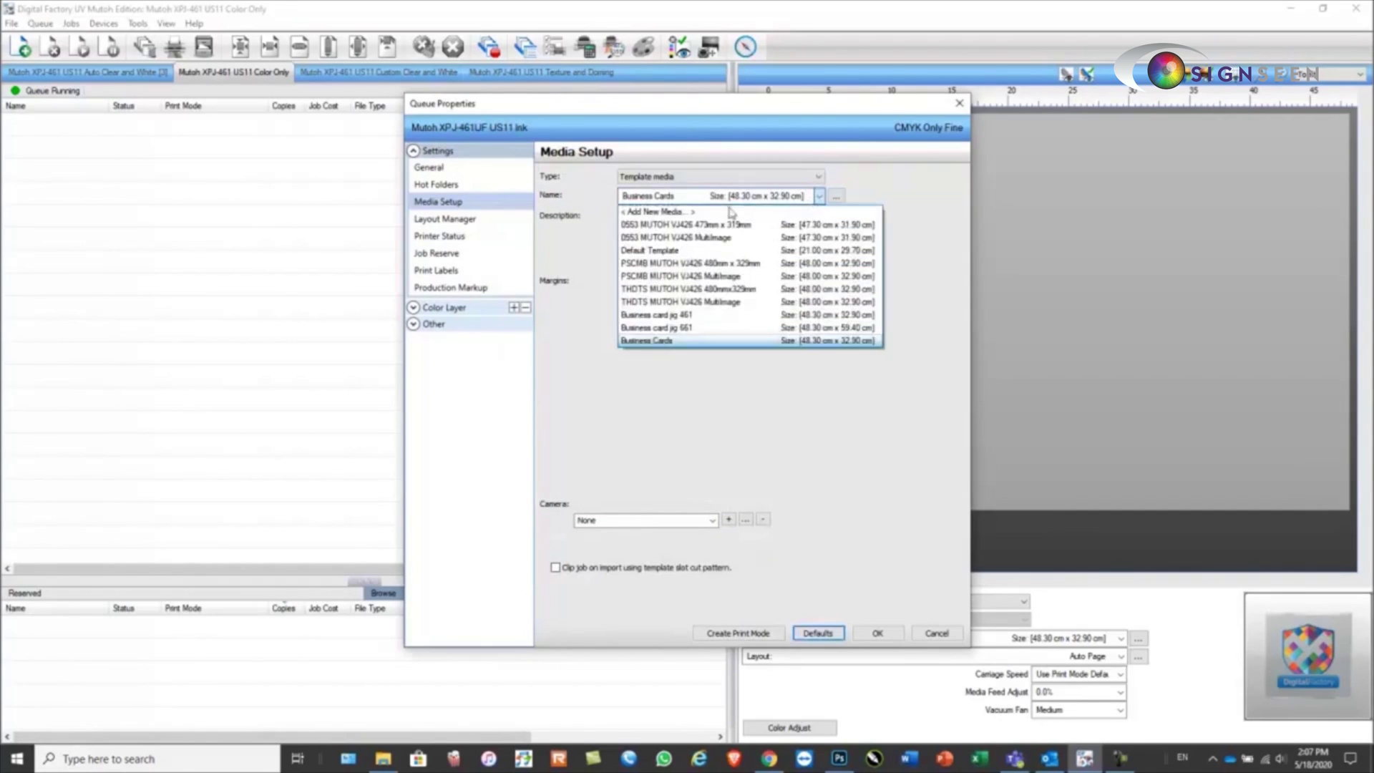
left_click(672, 353)
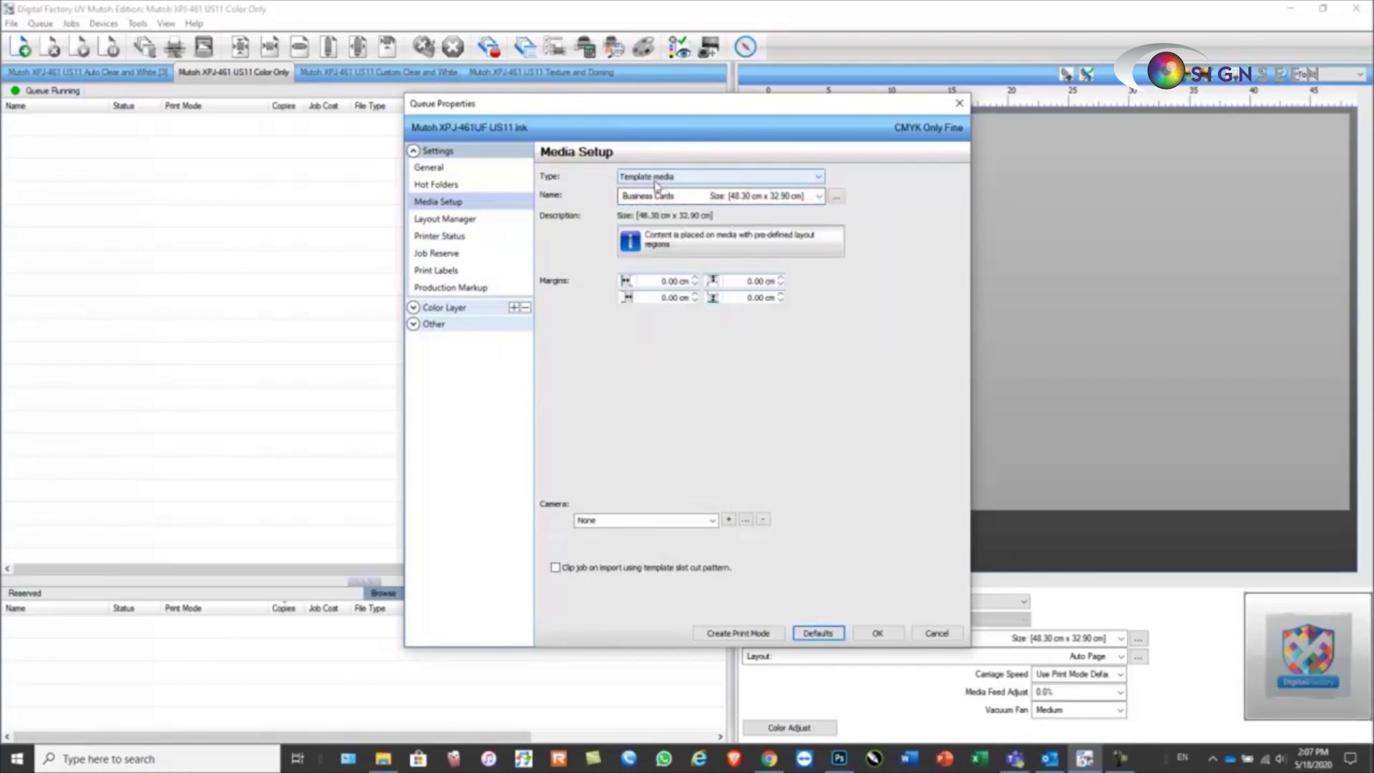
left_click(879, 633)
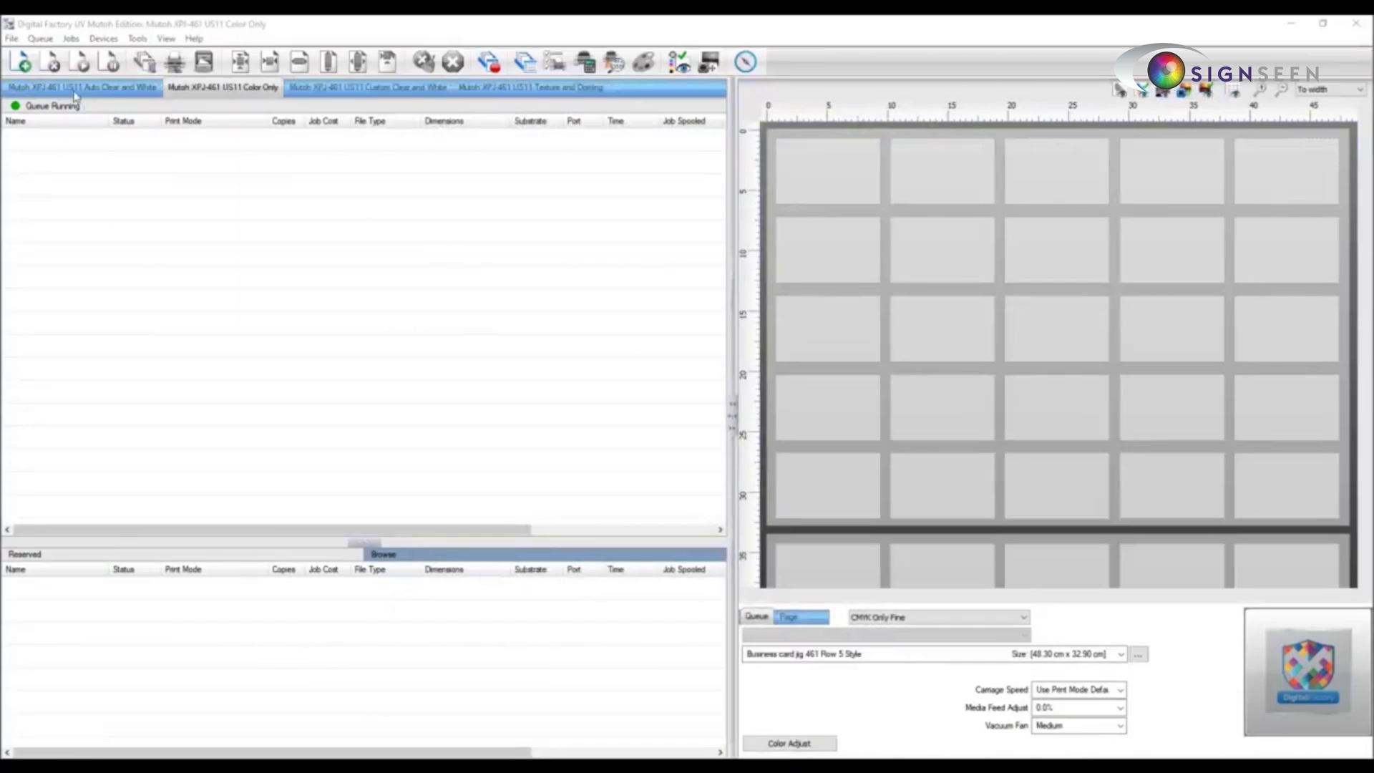
Step: Import 1 - Ipod.pdf into slot 1 of the Business card jig 461 Row 5 Style template
left_click(21, 62)
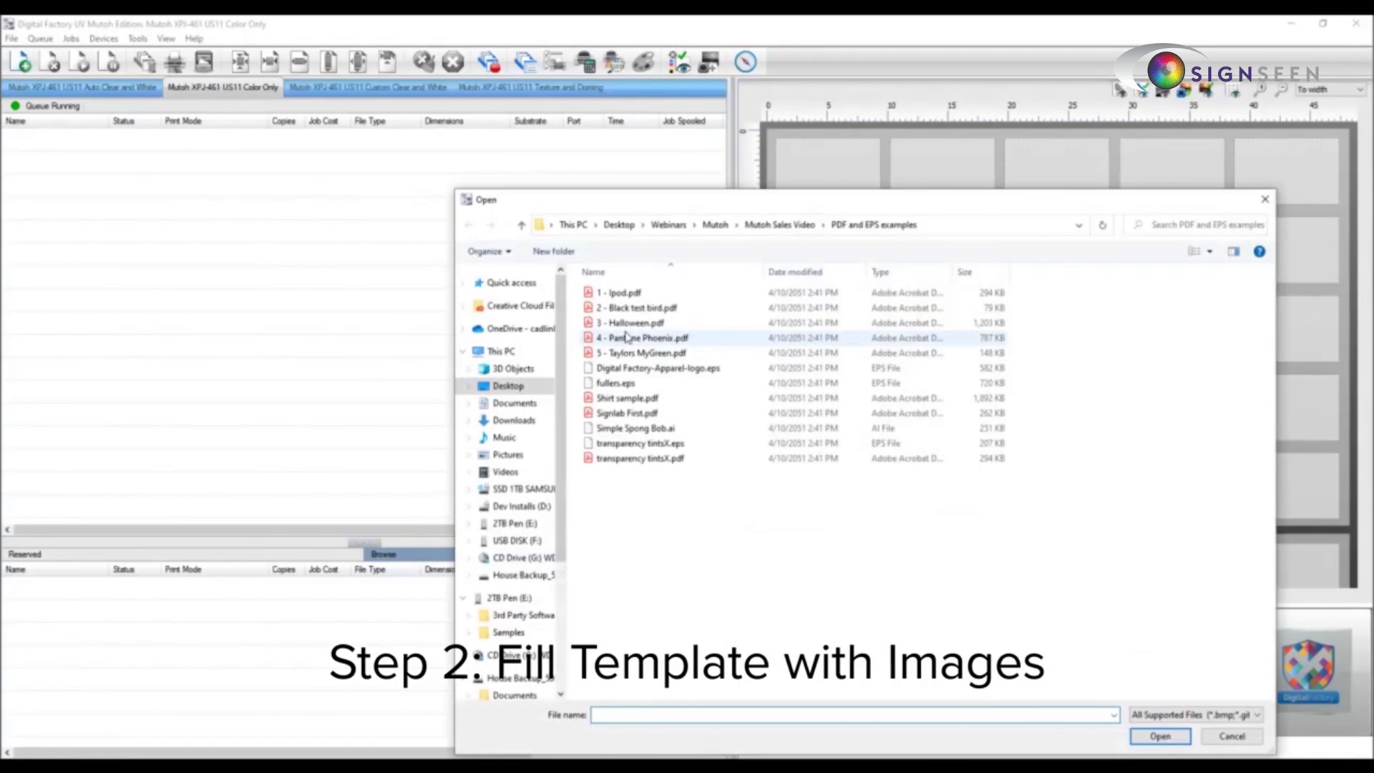
double_click(630, 301)
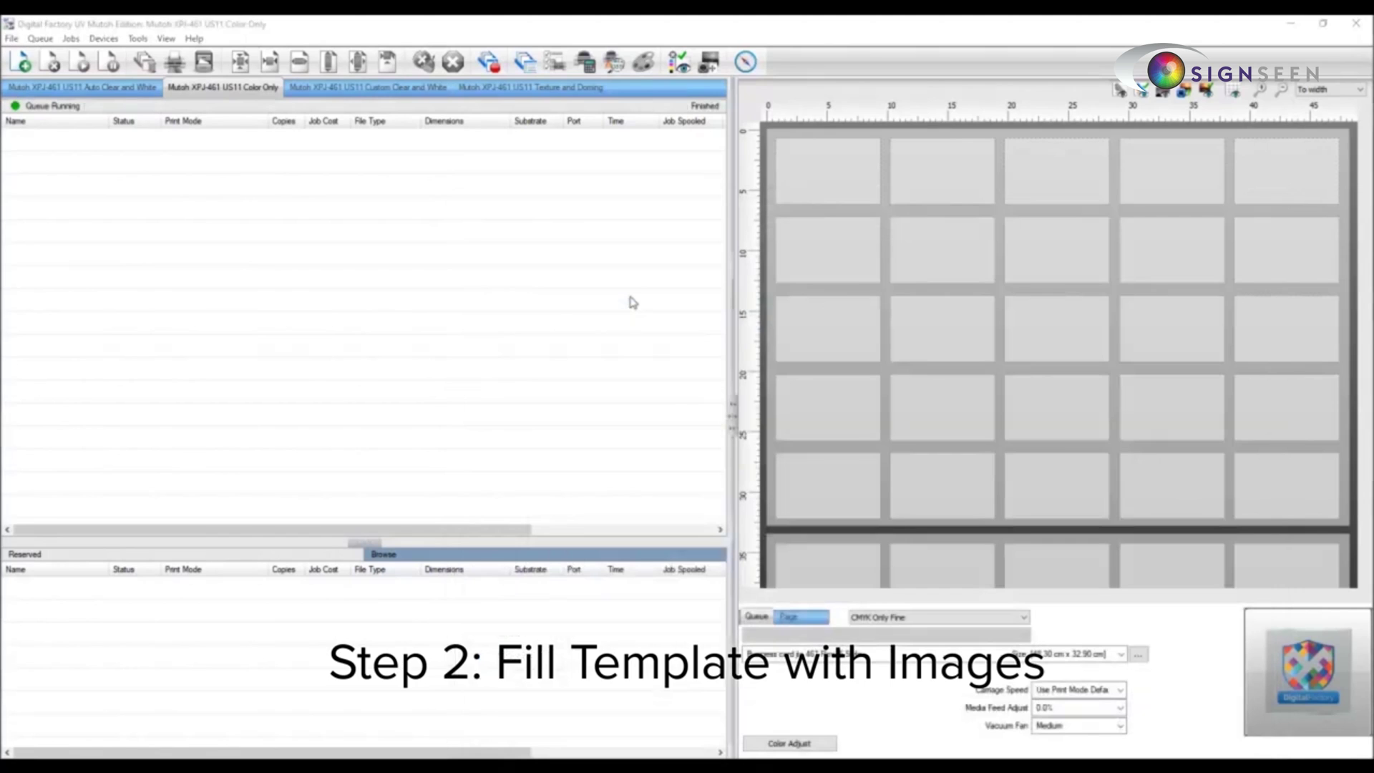
left_click(594, 369)
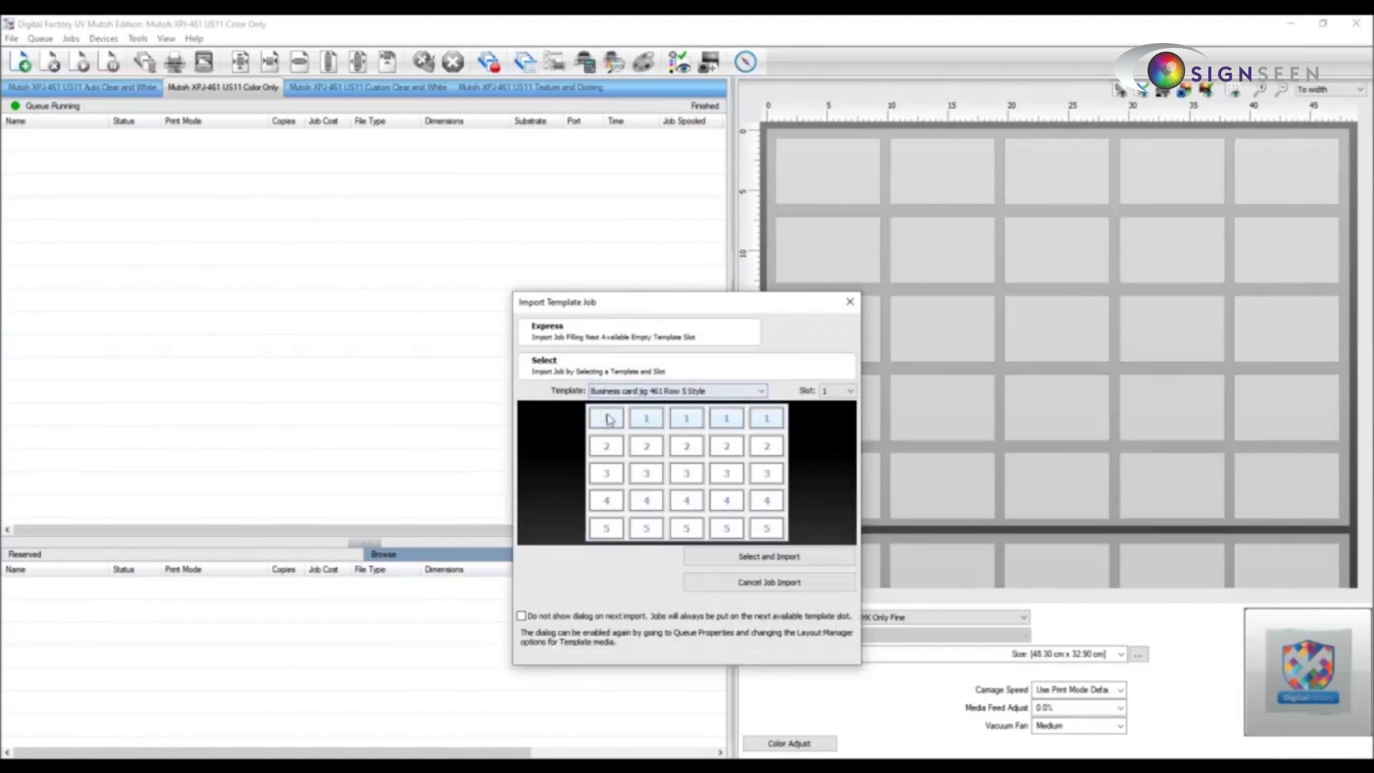
left_click(770, 562)
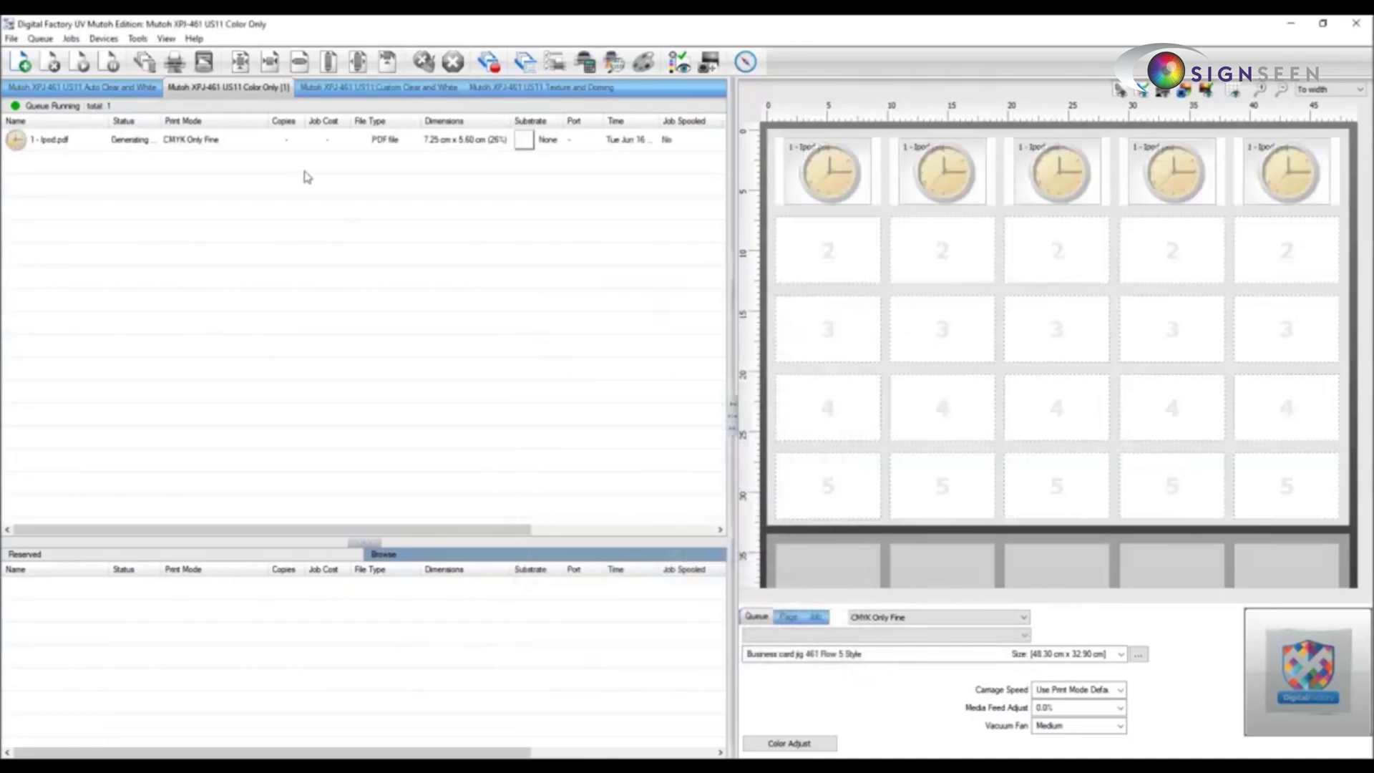
Step: Import 2 - Black test bird.pdf into slot 2 of the row-style business card template
left_click(22, 63)
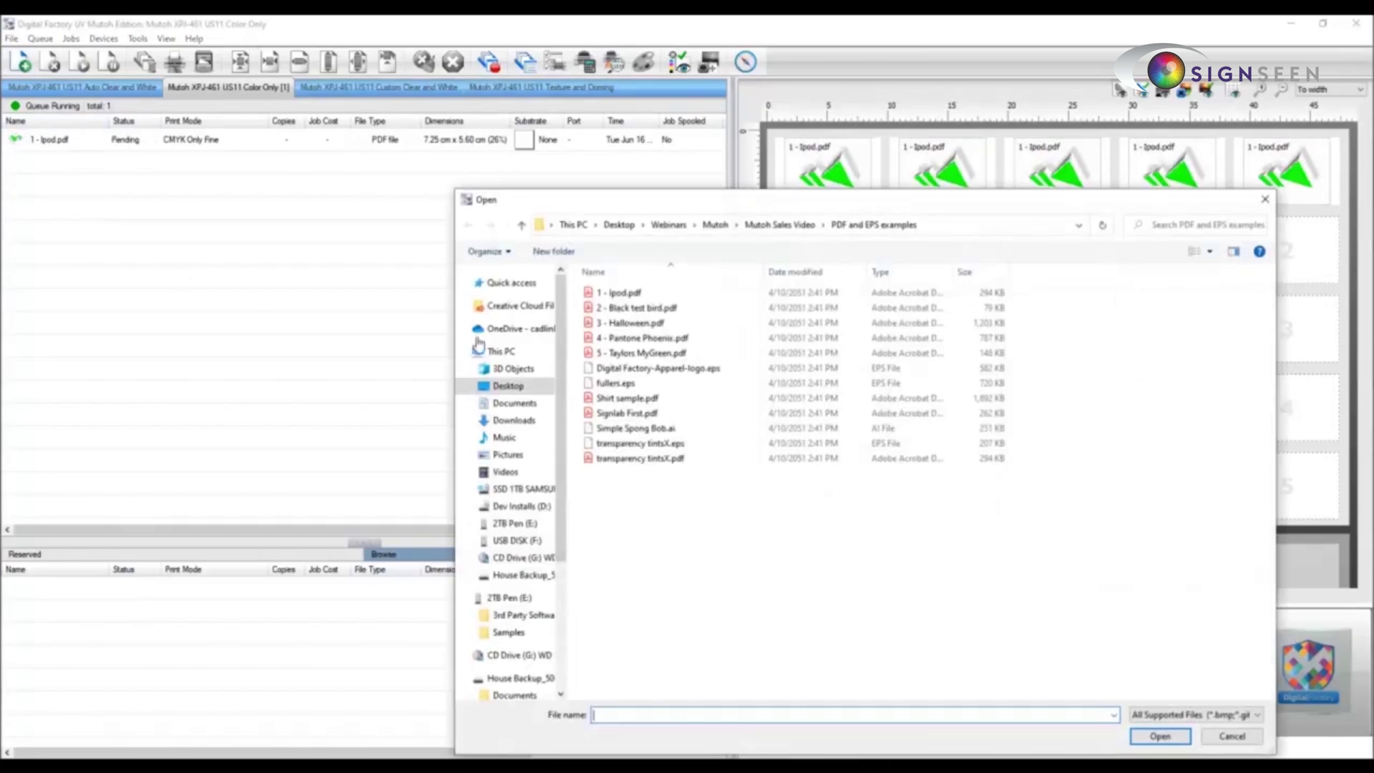
double_click(630, 308)
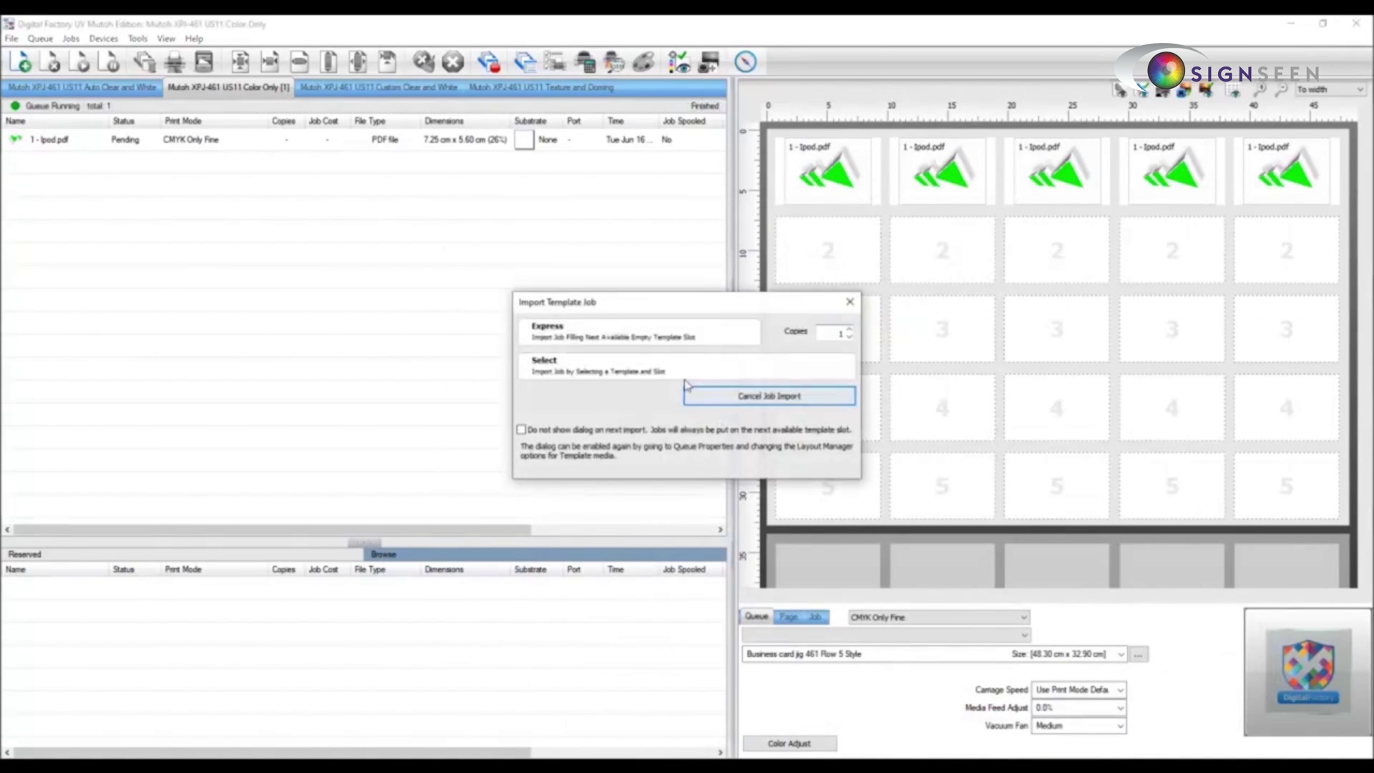
left_click(712, 366)
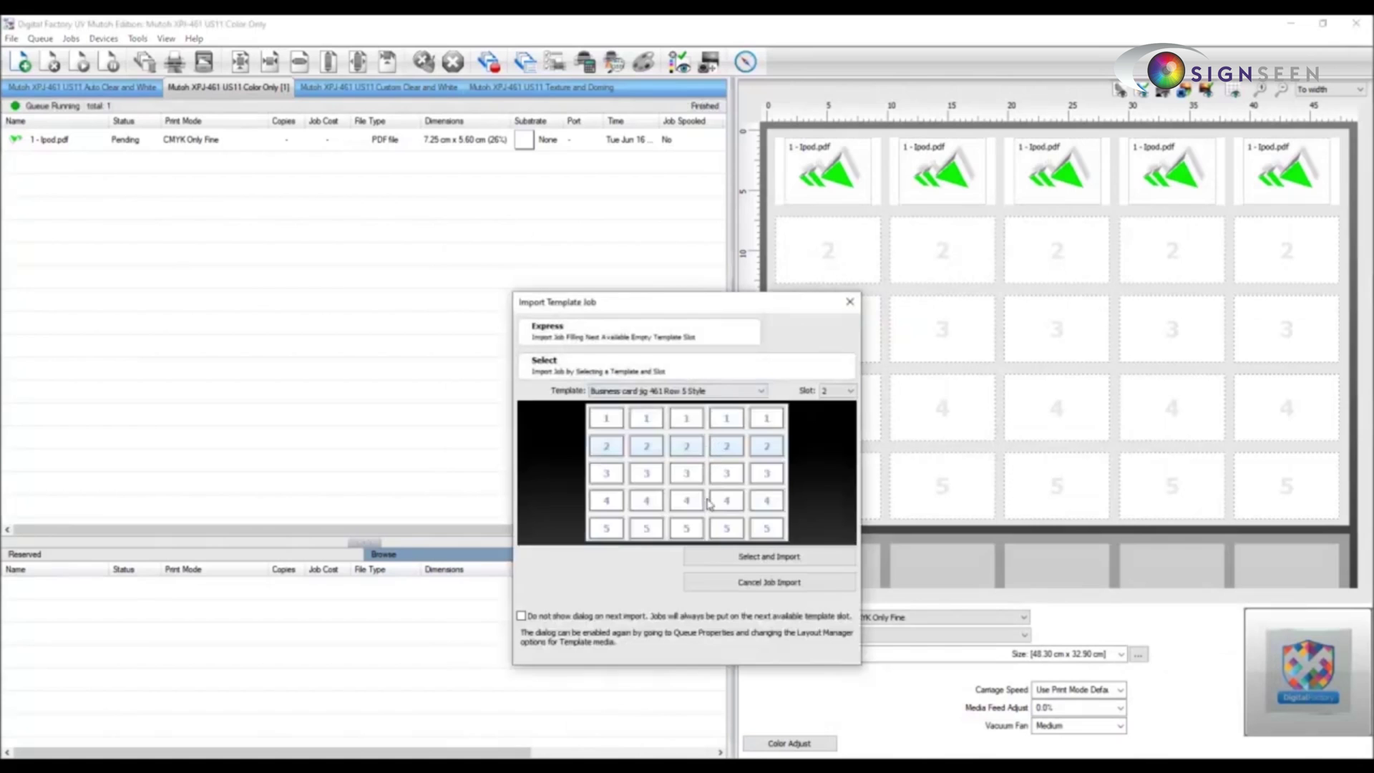
left_click(751, 559)
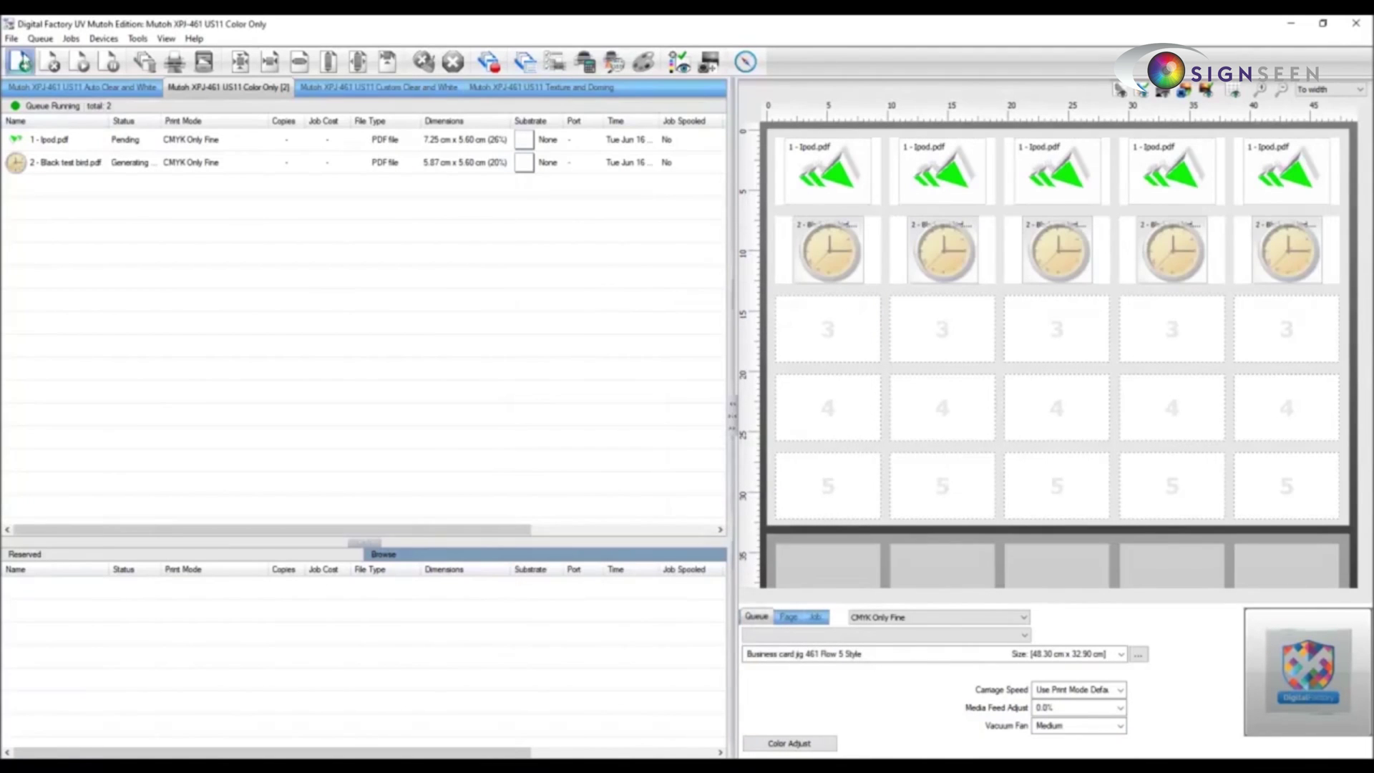
Step: Import 3 - Halloween.pdf into slot 3 of the row-style business card template
left_click(21, 63)
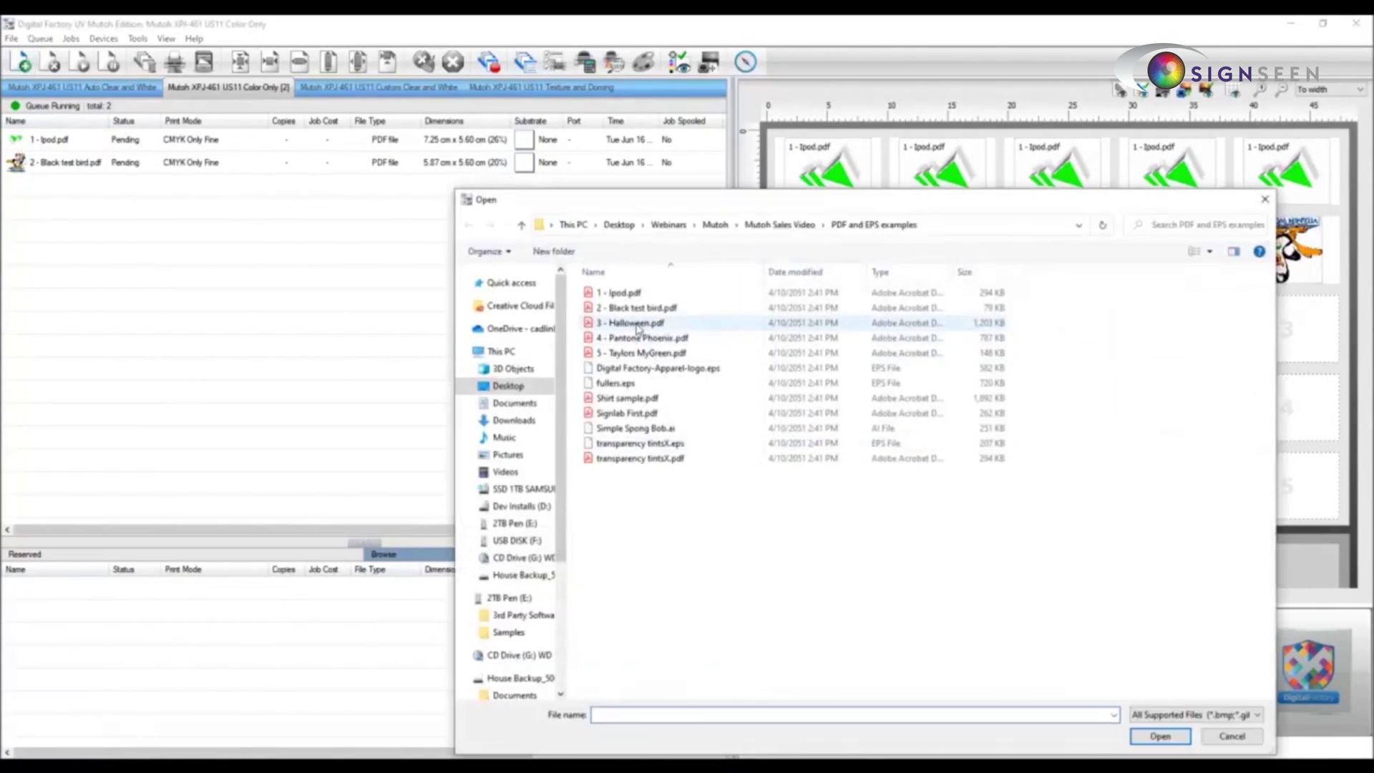
double_click(635, 323)
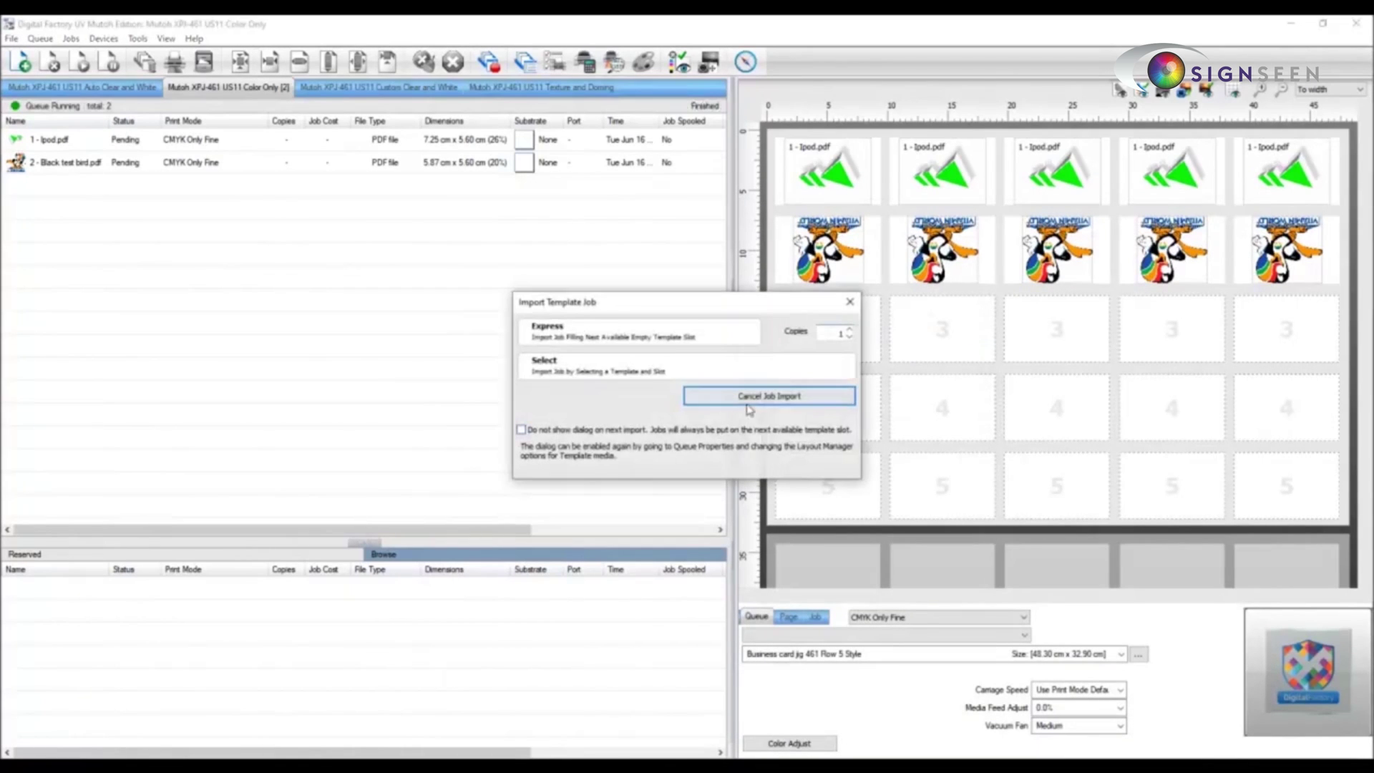
left_click(711, 371)
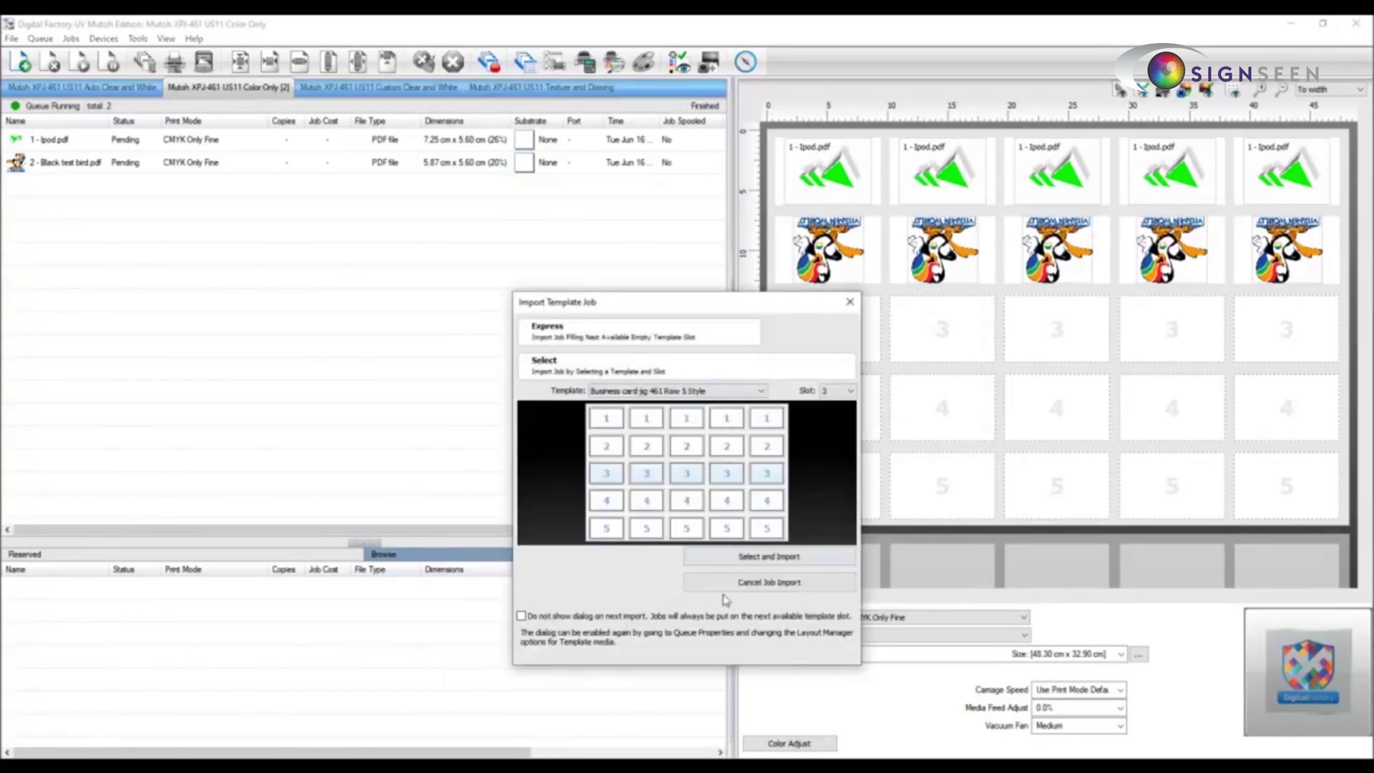
left_click(770, 556)
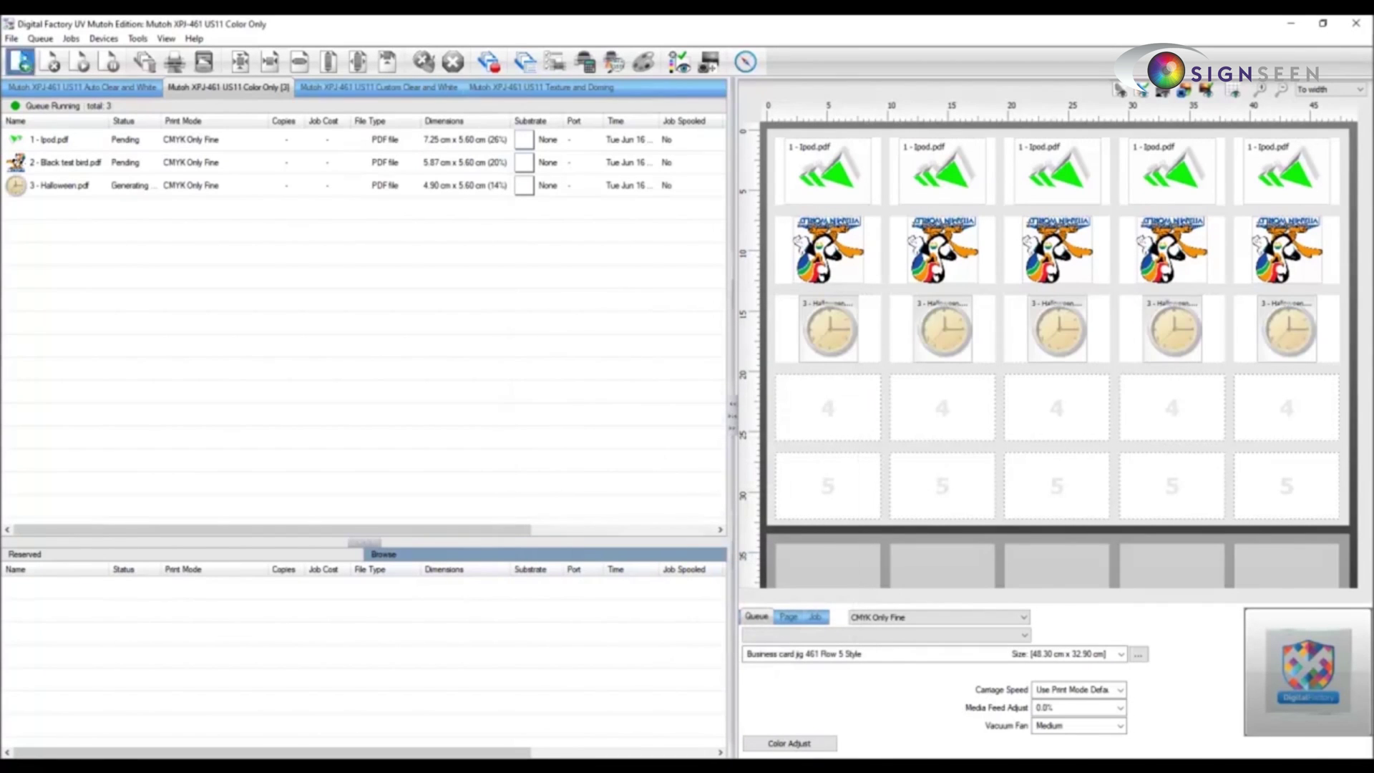
Step: Import 4 - Pantone Phoenix.pdf into slot 4 of the row-style business card template
left_click(22, 62)
left_click(641, 338)
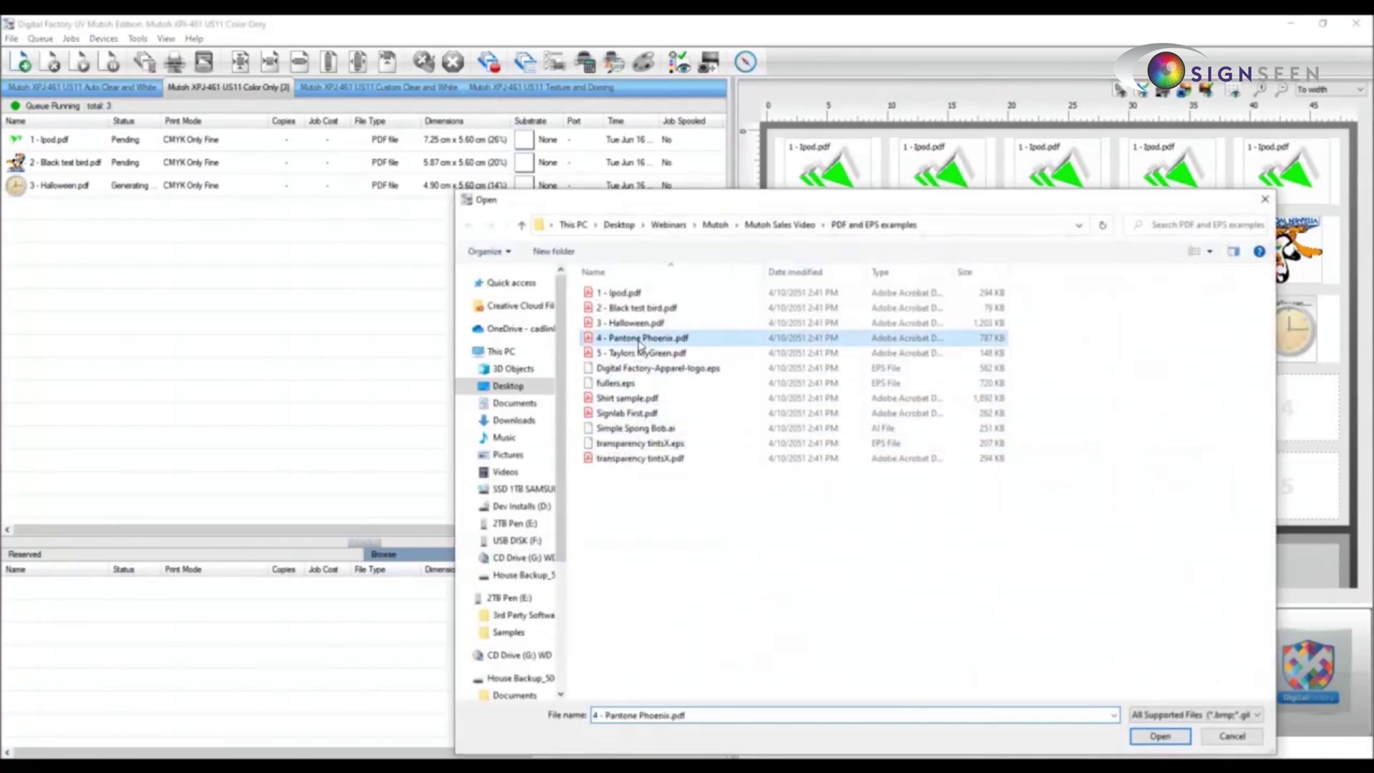
double_click(640, 342)
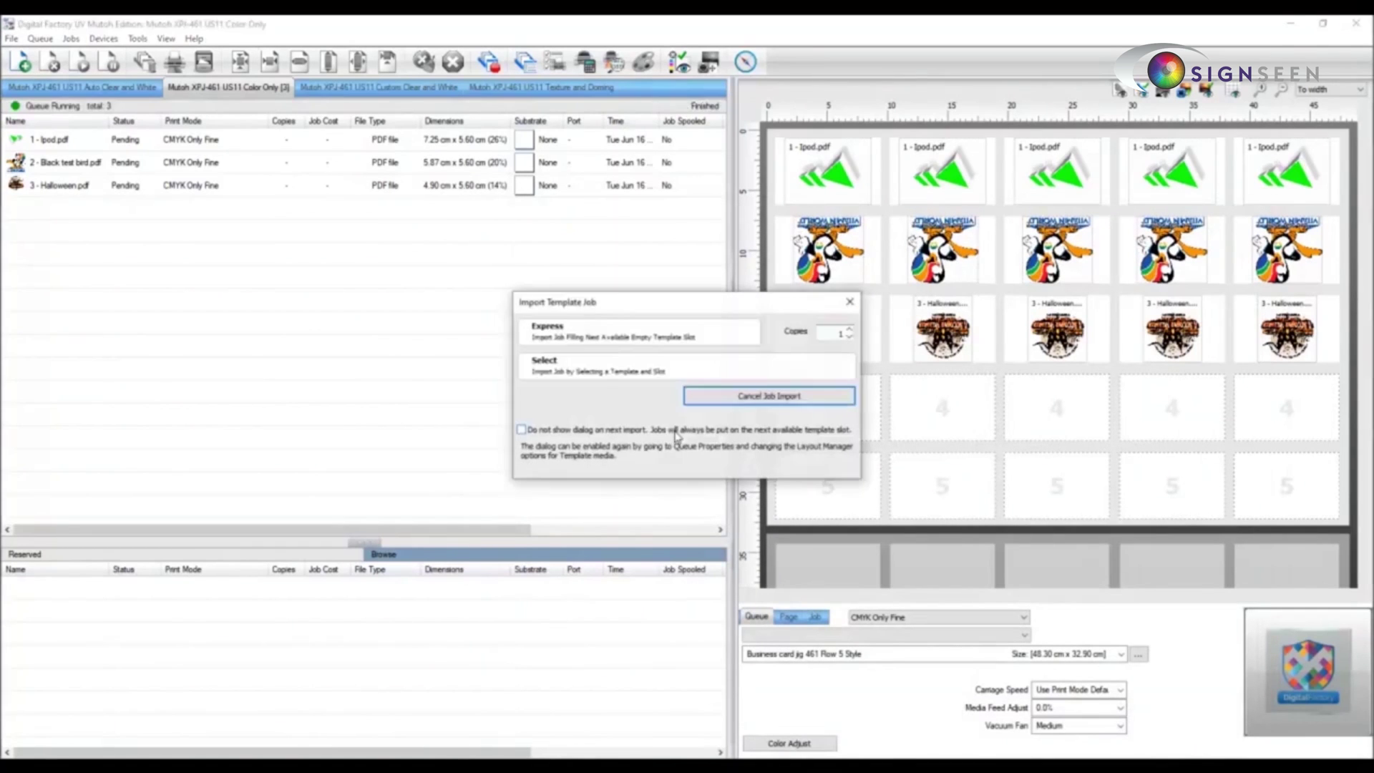
left_click(712, 393)
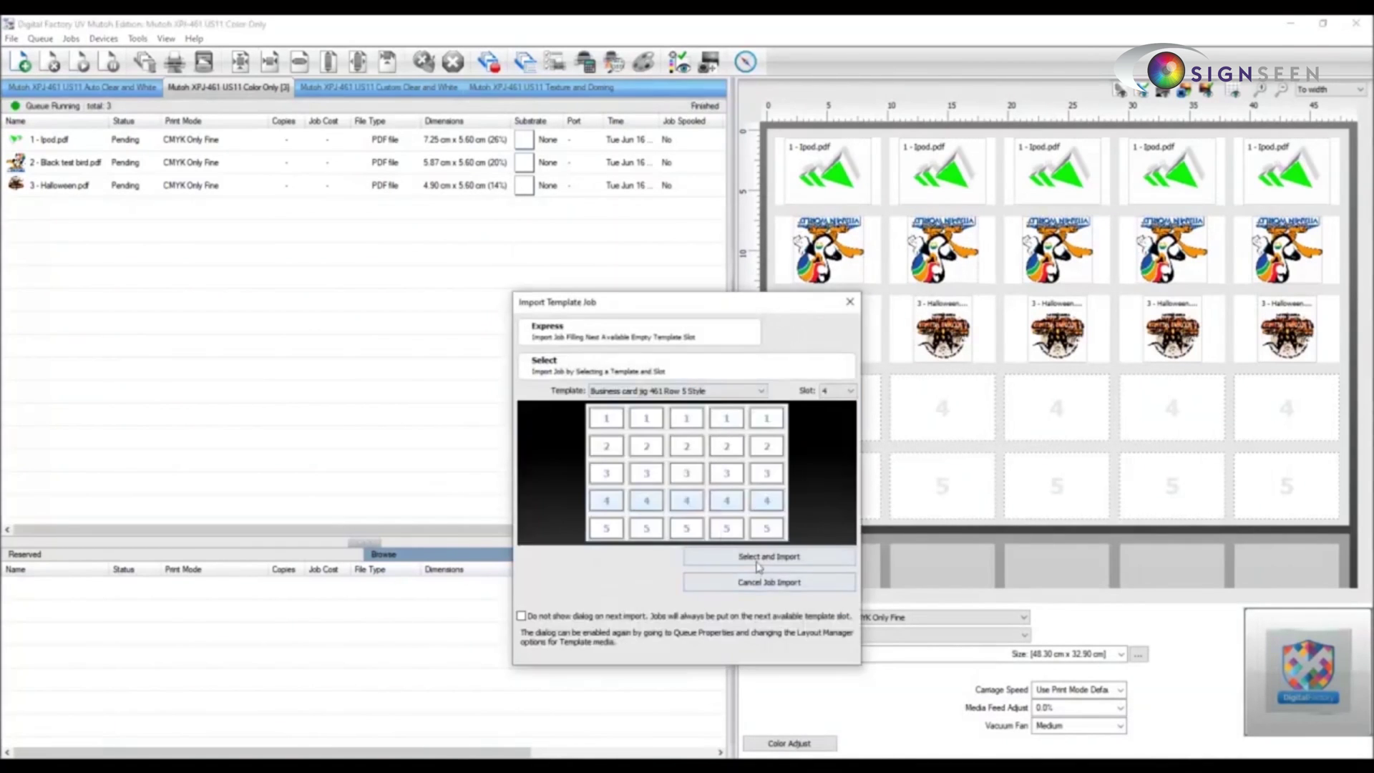
left_click(760, 562)
Step: Import 5 - Taylors MyGreen.pdf into slot 5, filling the last row of the business card template
left_click(21, 62)
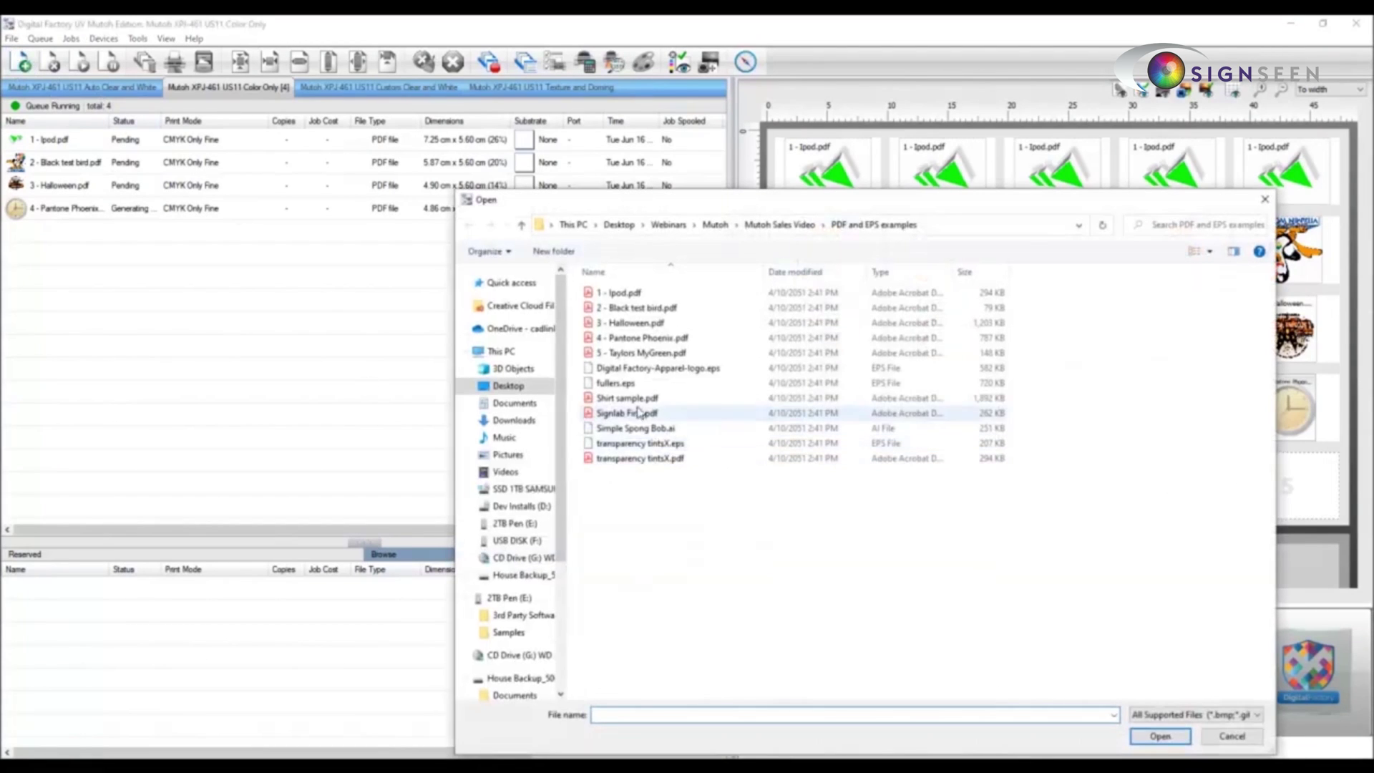
double_click(630, 353)
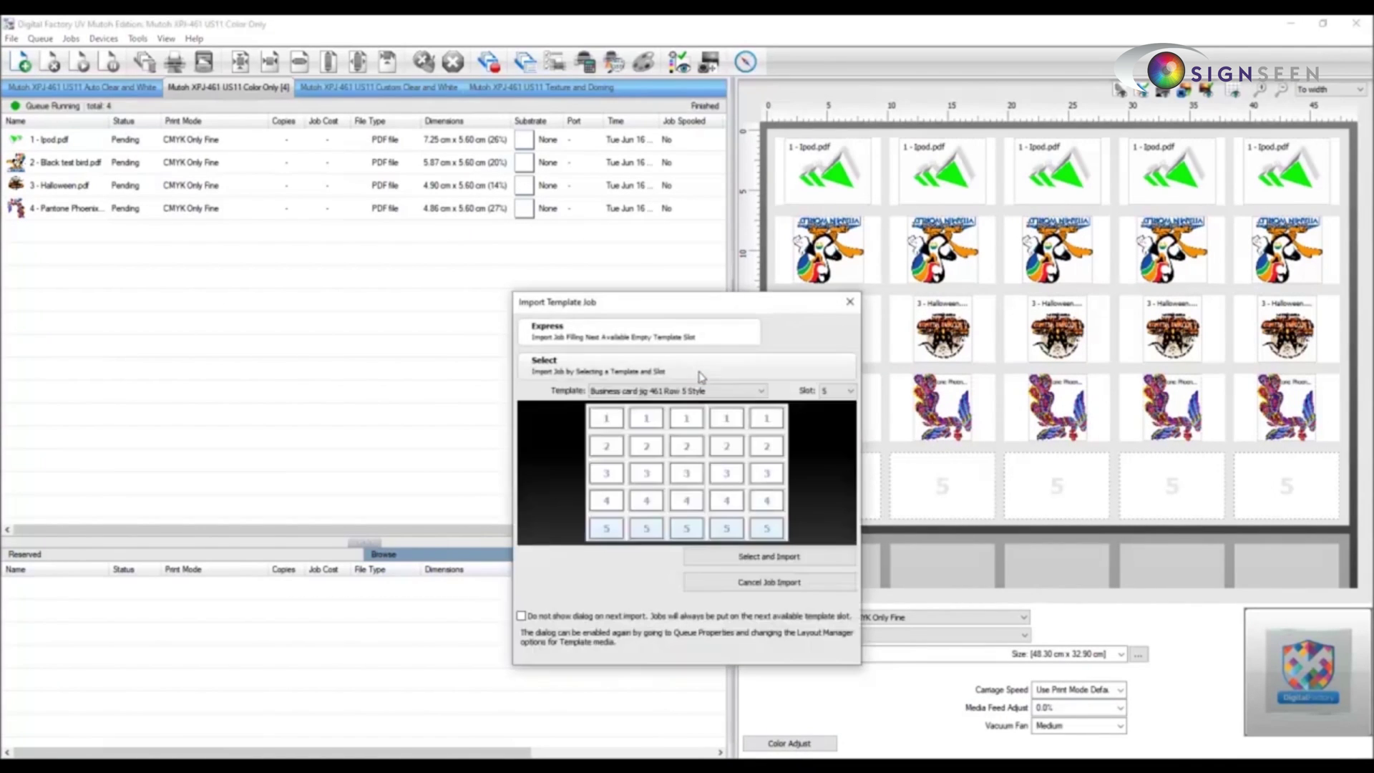
left_click(778, 559)
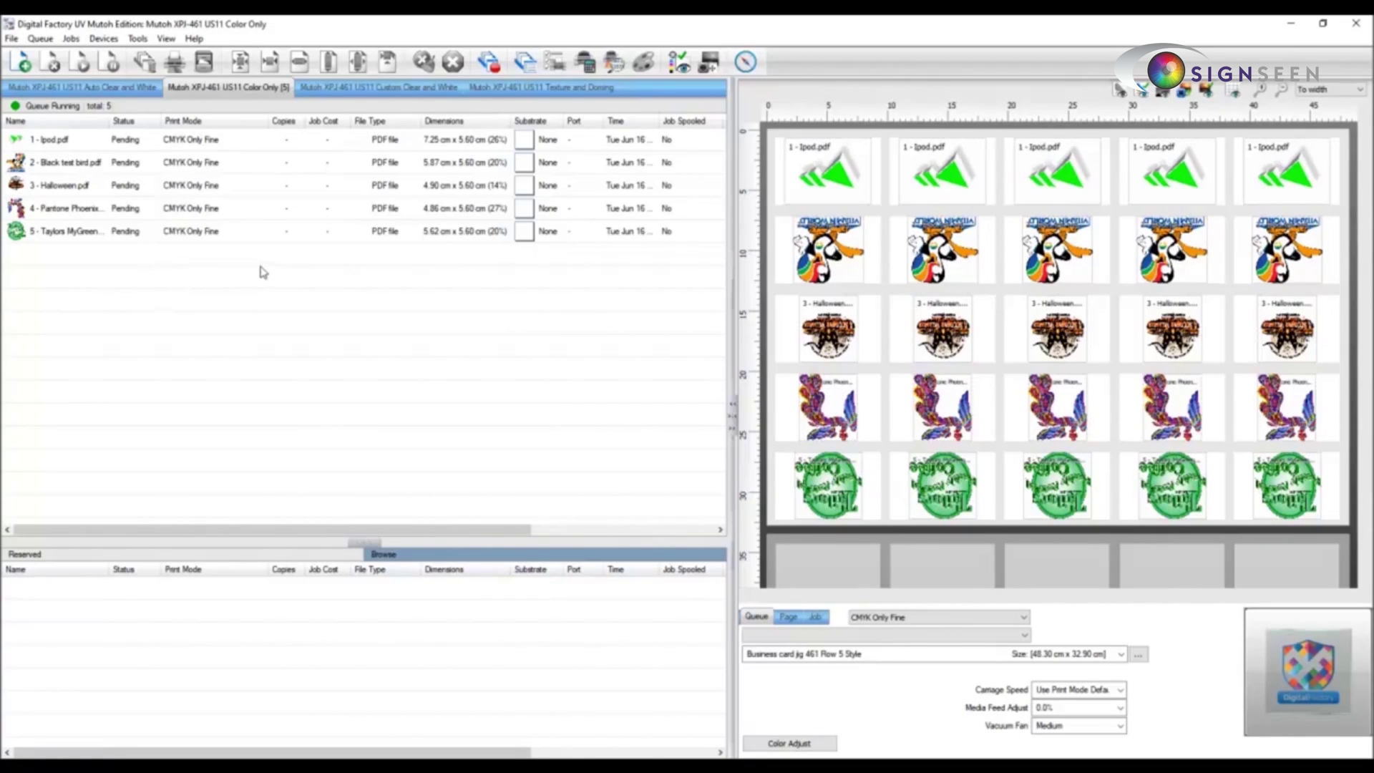
Step: Select all five imported jobs in the queue and spool them together as one template page
left_click_drag(259, 270, 36, 118)
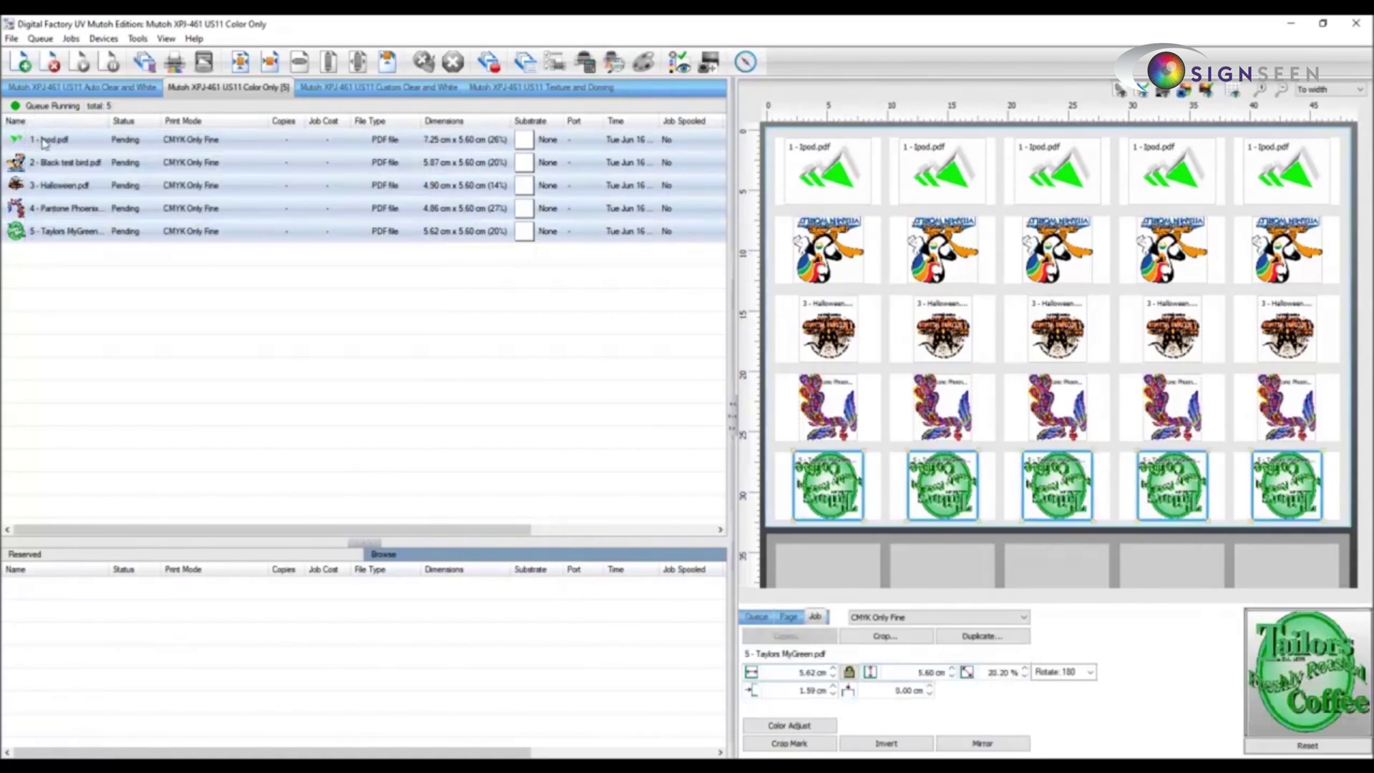
right_click(43, 139)
left_click(93, 242)
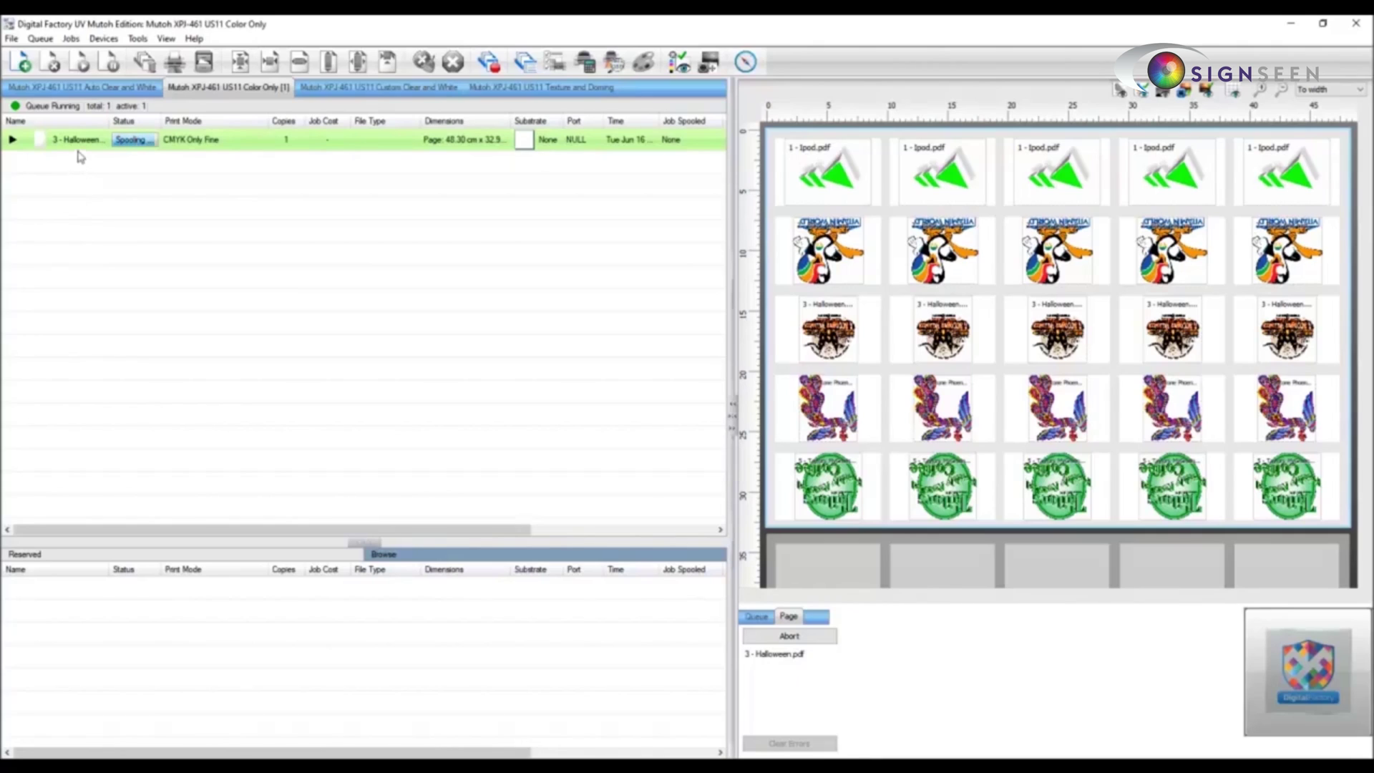
Step: Bring up the print and RIP commands for the spooled template page in the queue
mouse_move(83, 148)
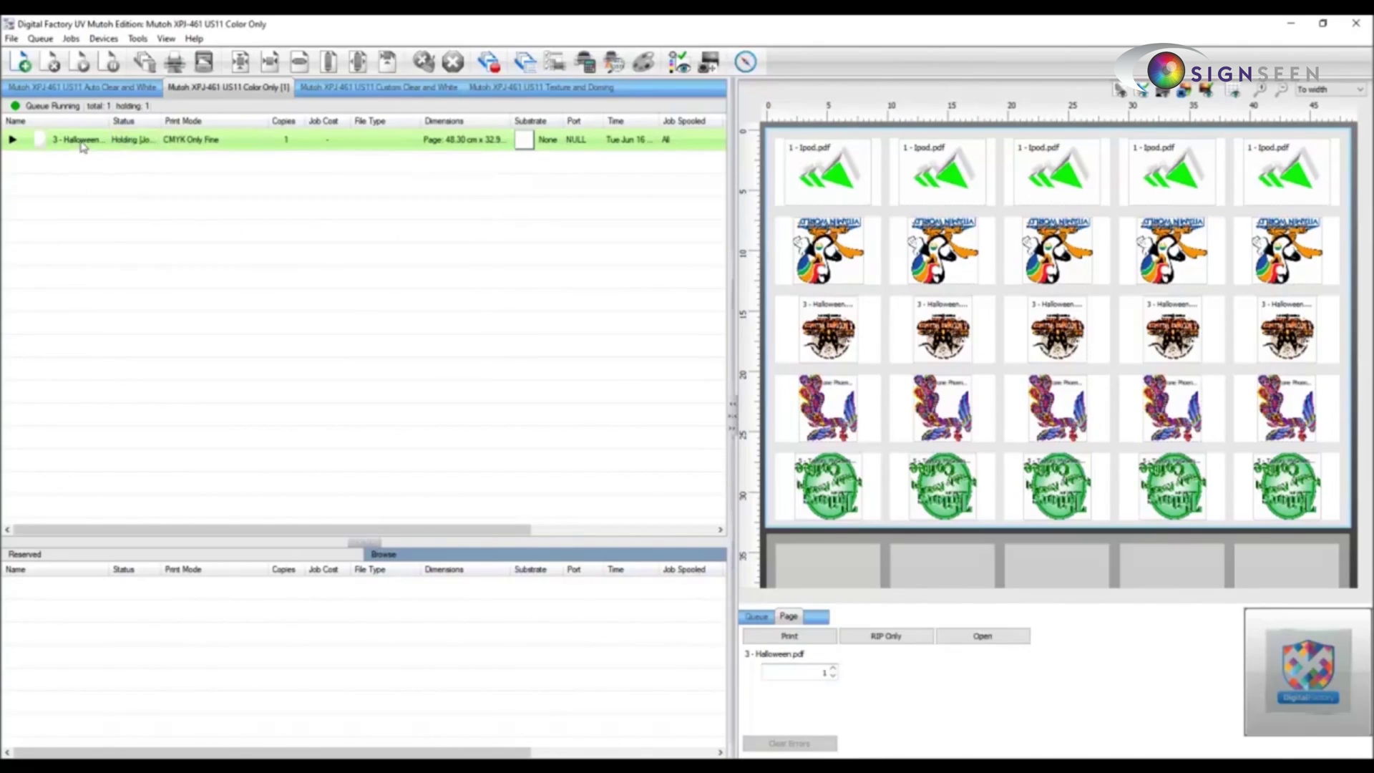
right_click(82, 141)
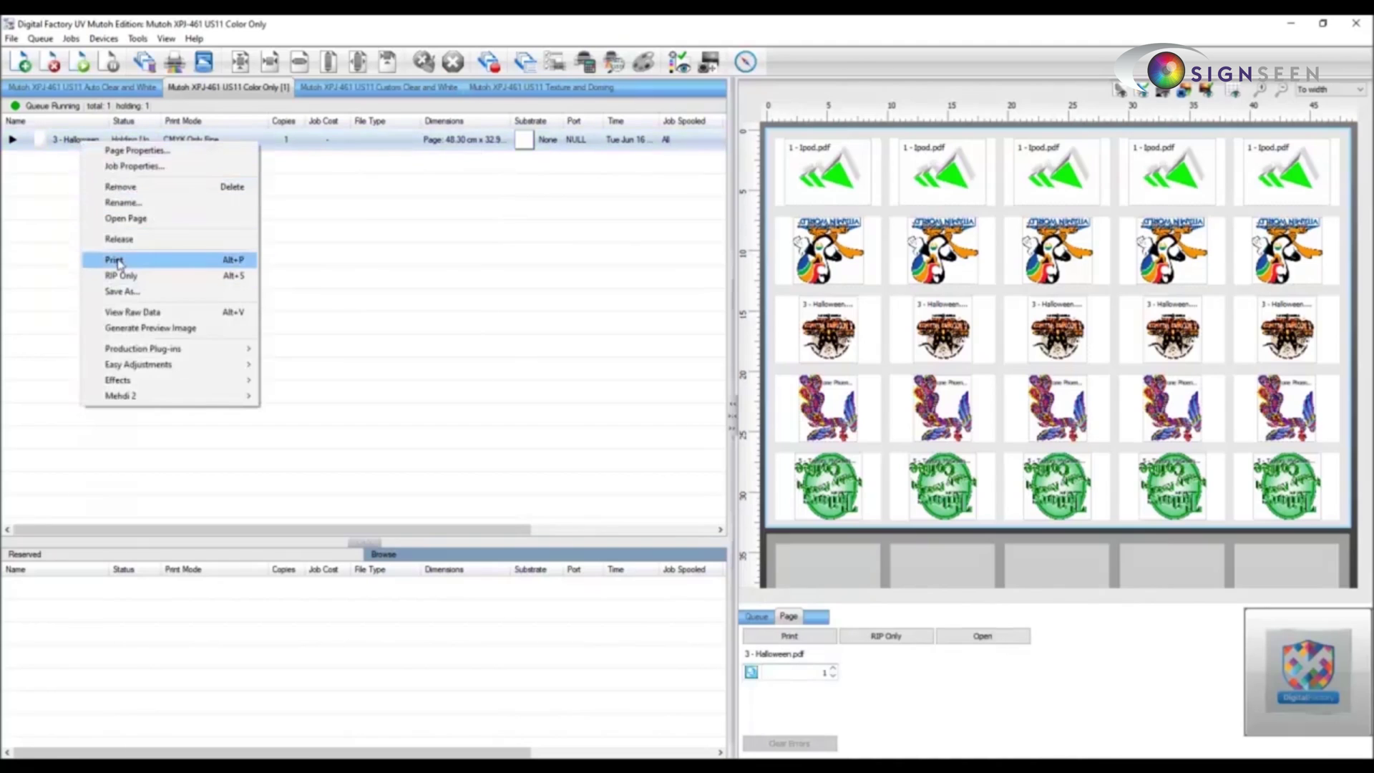